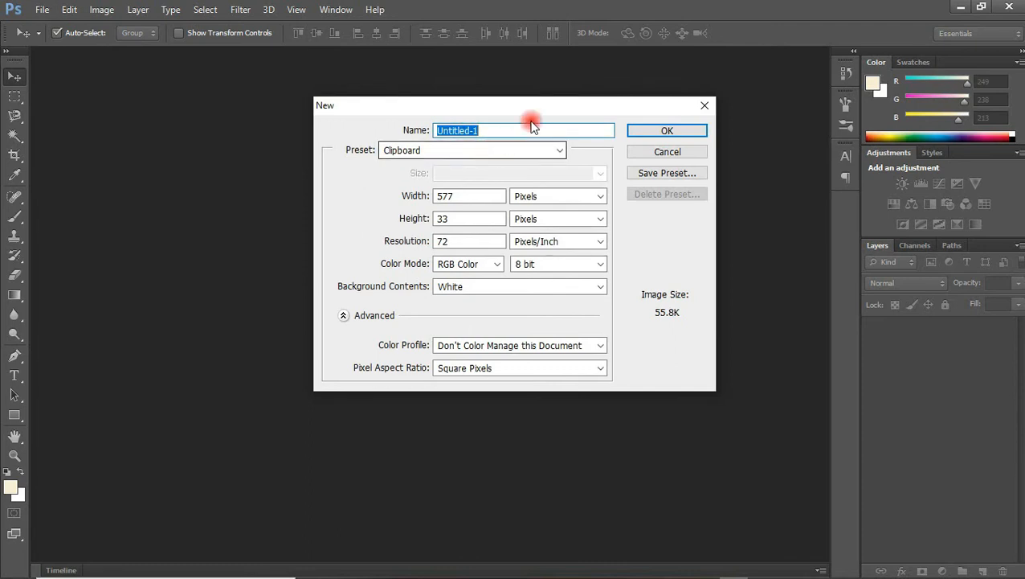
Create a new document named 'burger flyer' from the International Paper A5 preset at 300 ppi.
type("burger flyer")
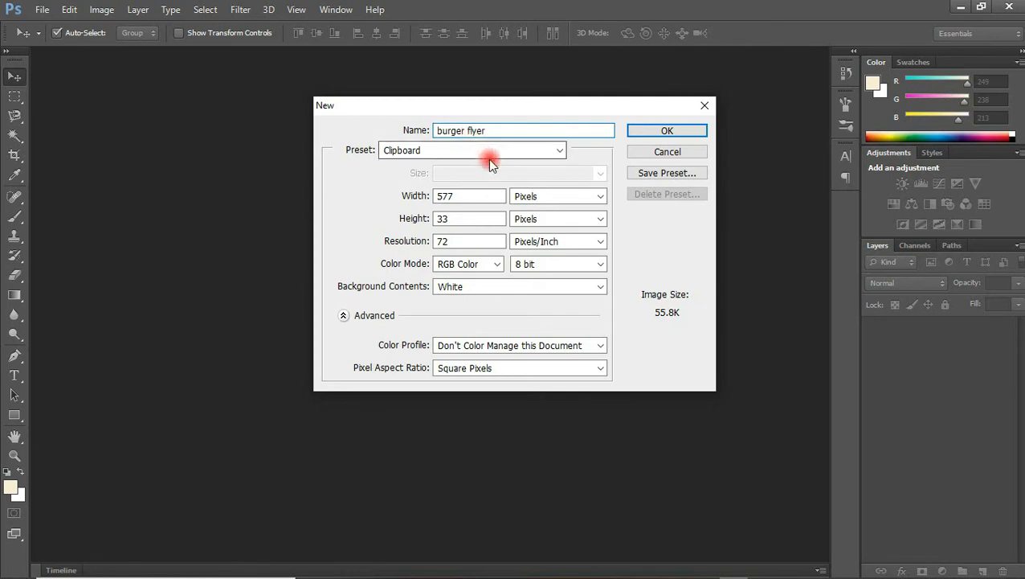
left_click(463, 193)
left_click(475, 192)
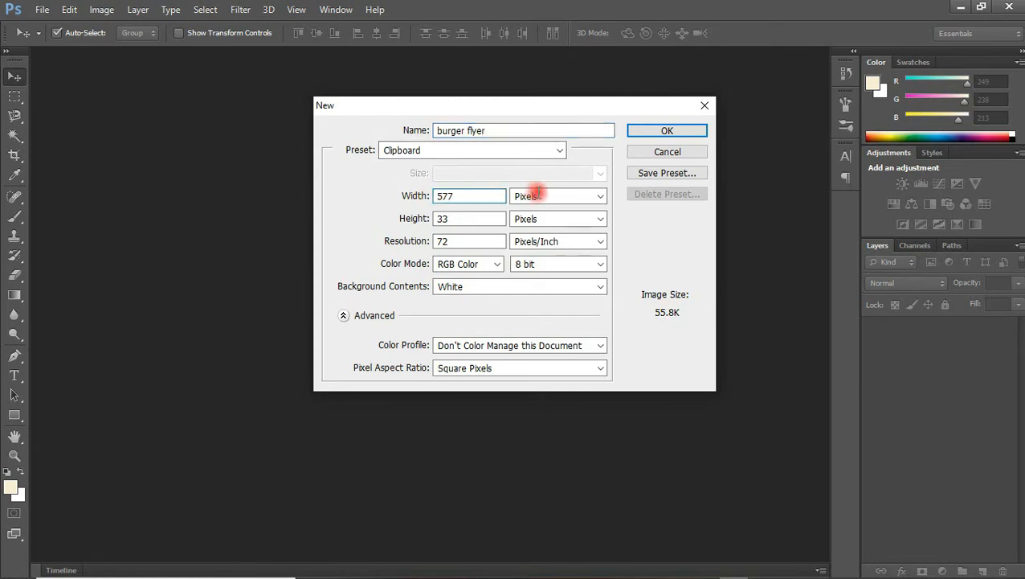
left_click(530, 154)
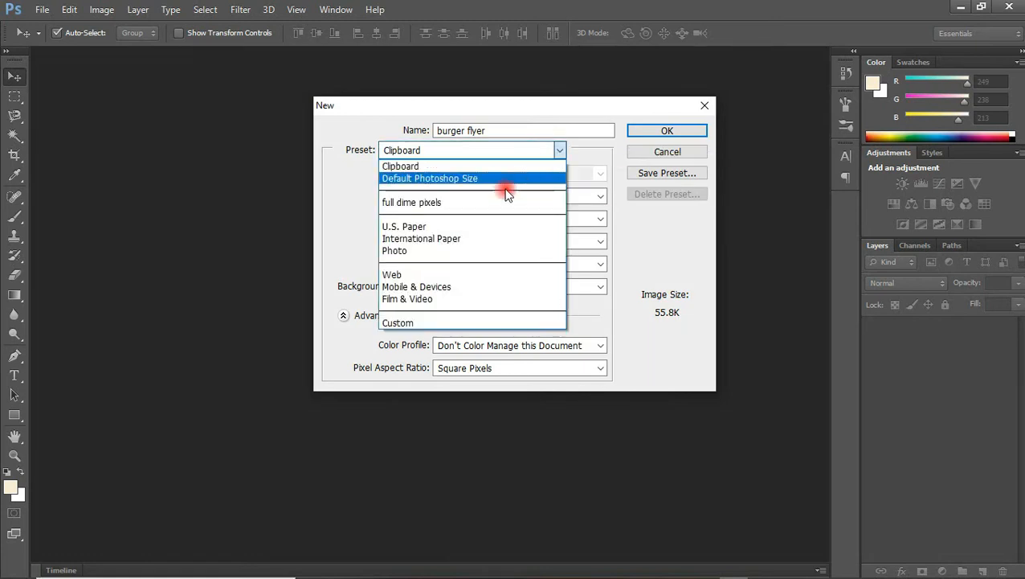
left_click(477, 242)
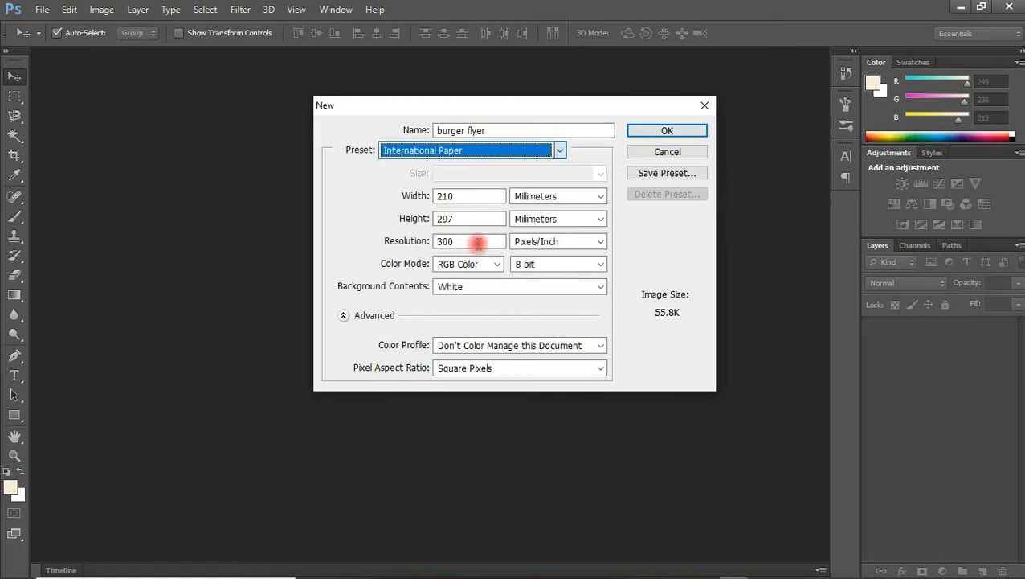
left_click(481, 175)
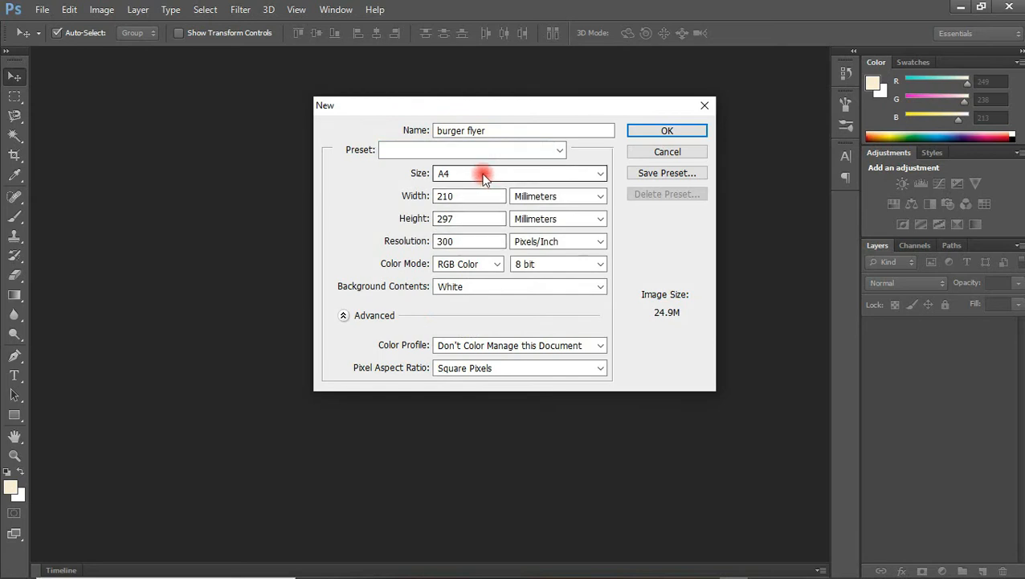
left_click(453, 213)
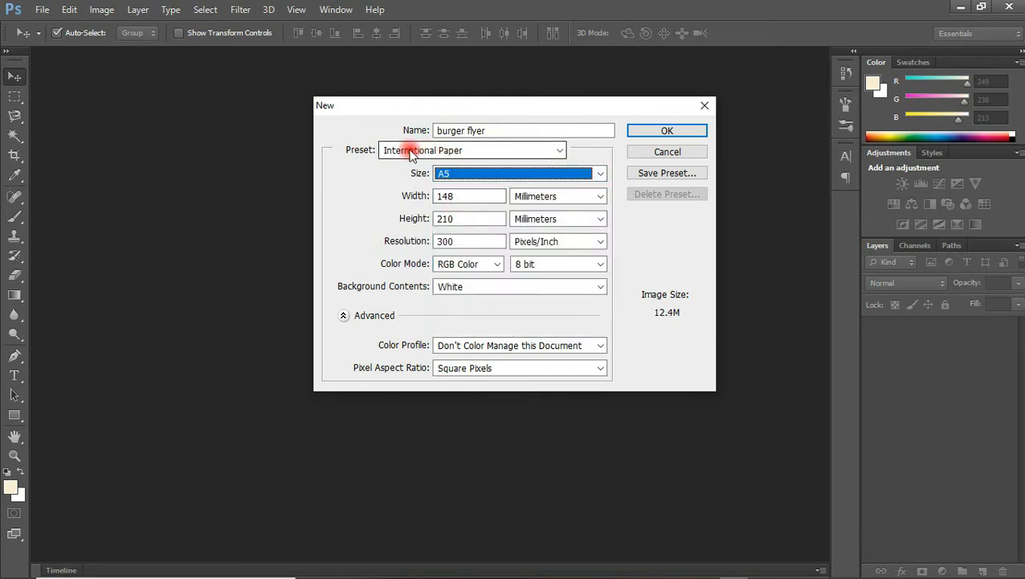
left_click(483, 158)
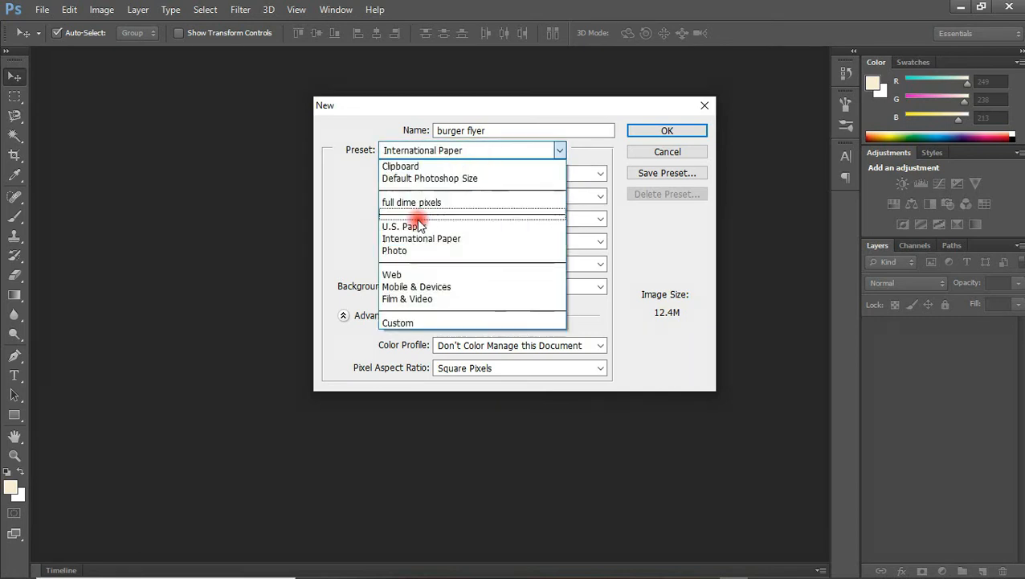
left_click(414, 302)
left_click(474, 175)
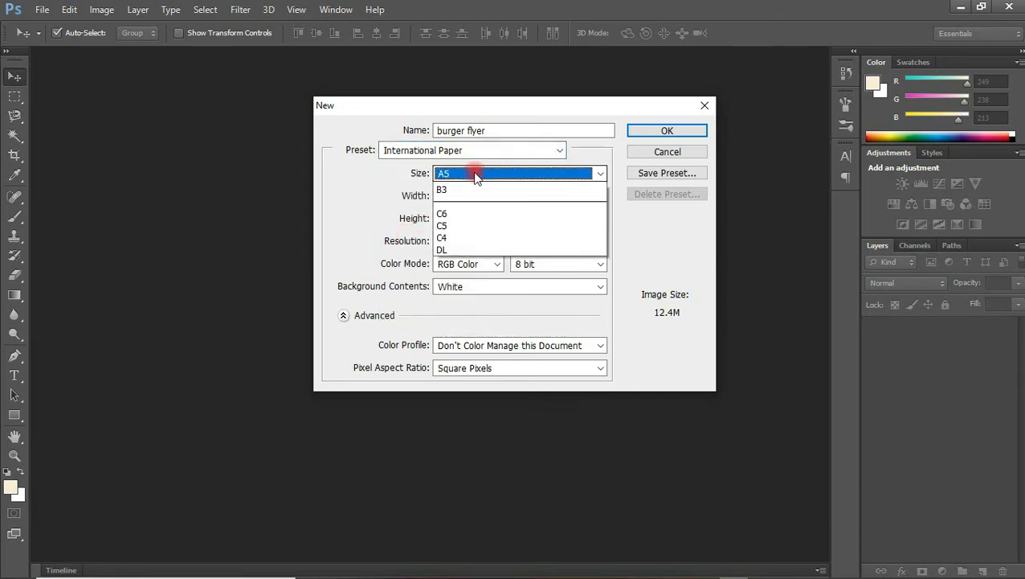
left_click(449, 213)
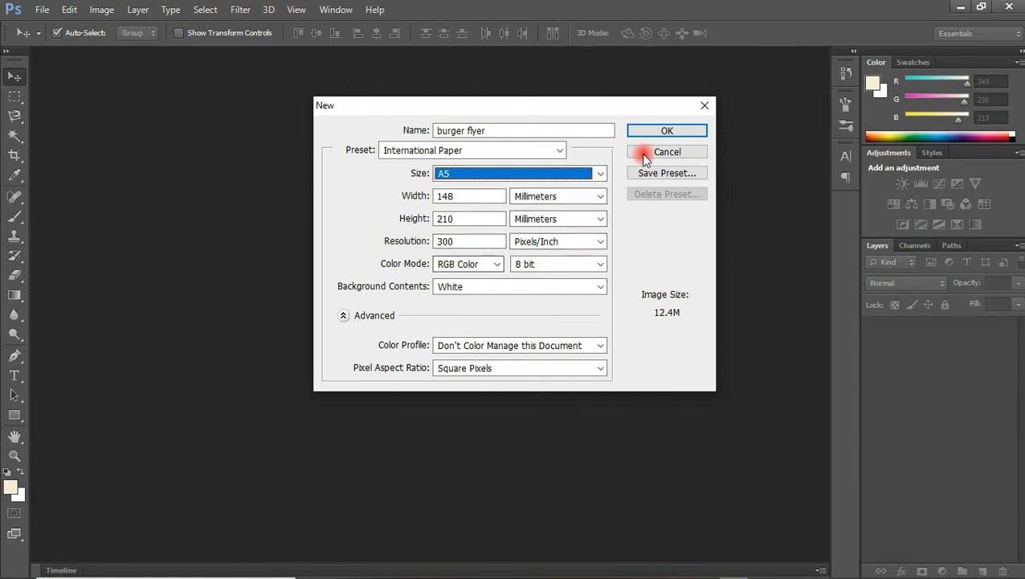
left_click(666, 133)
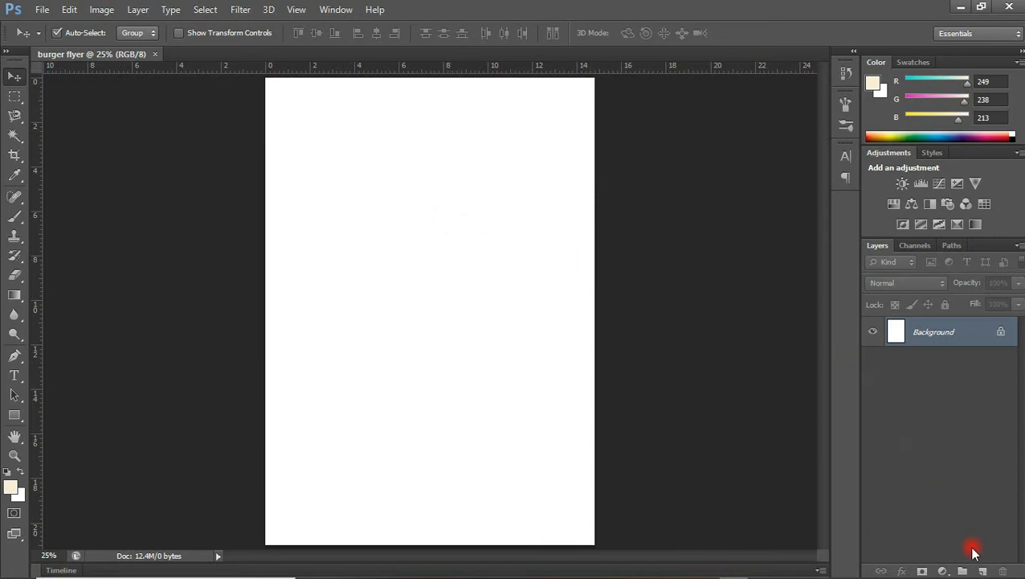
Add an empty Layer 1 and set the gradient's left stop to yellow #f1c555.
left_click(982, 569)
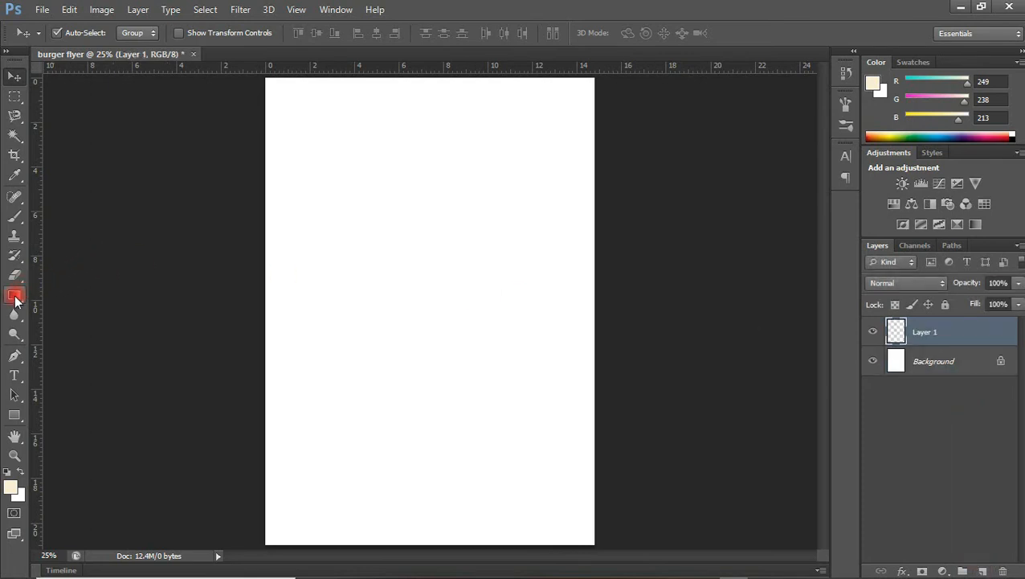
left_click(14, 297)
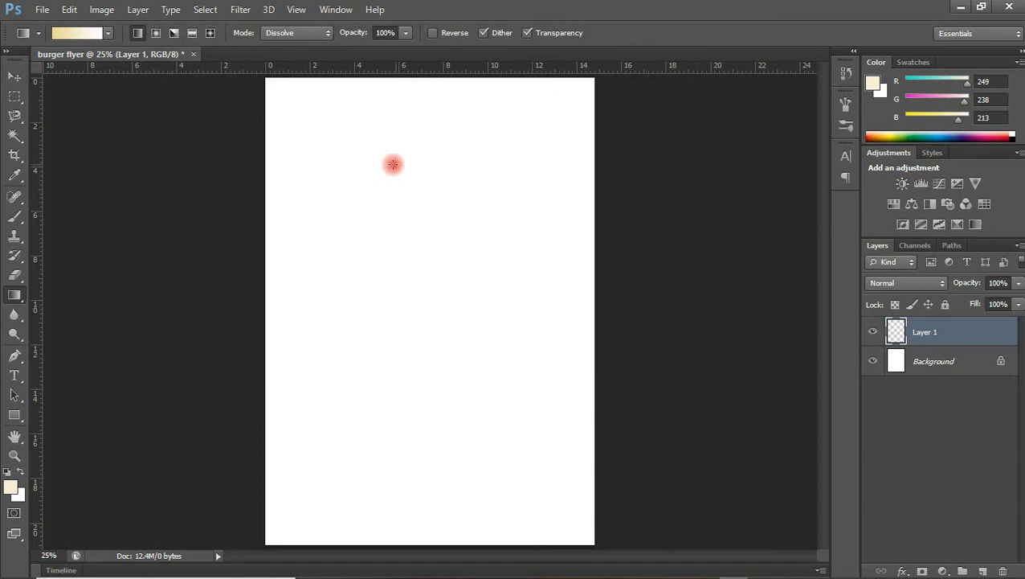
left_click(73, 33)
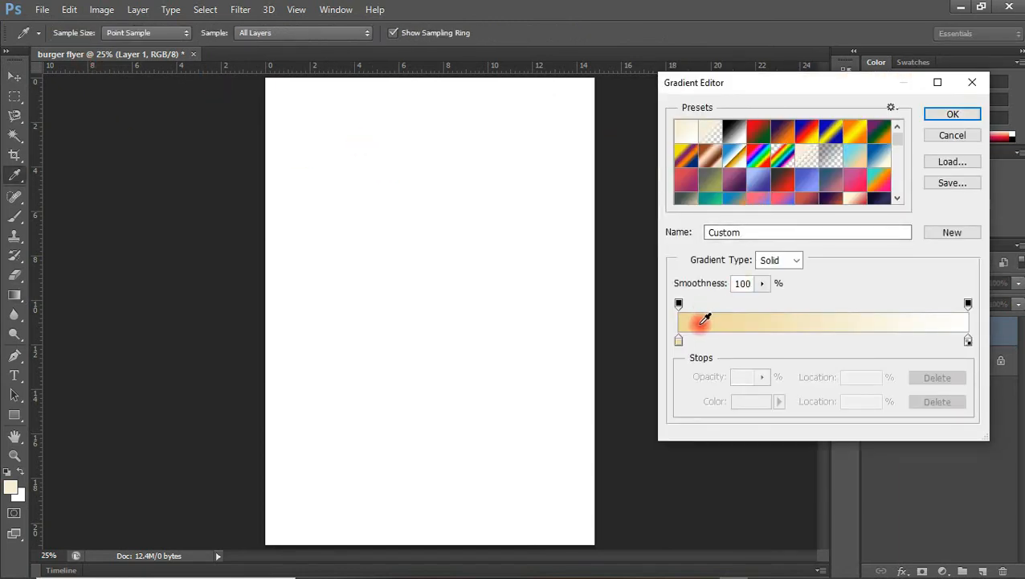
left_click(679, 342)
double_click(677, 342)
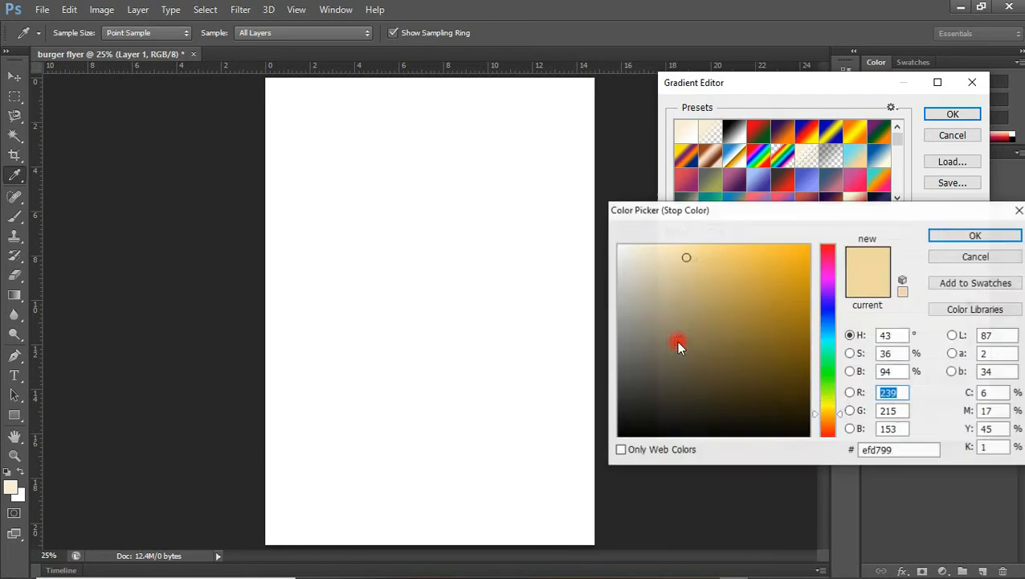
left_click(741, 255)
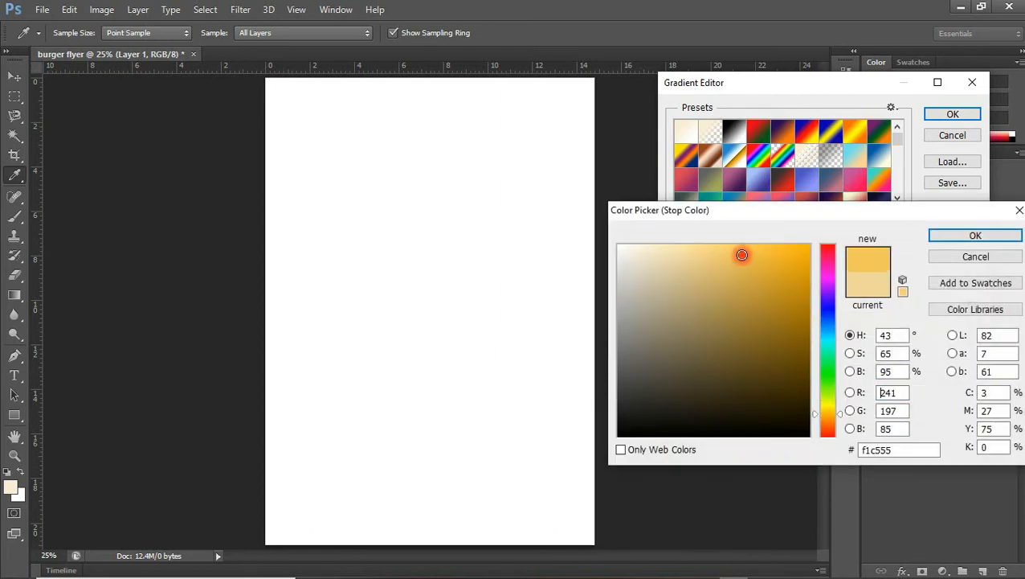
left_click(940, 234)
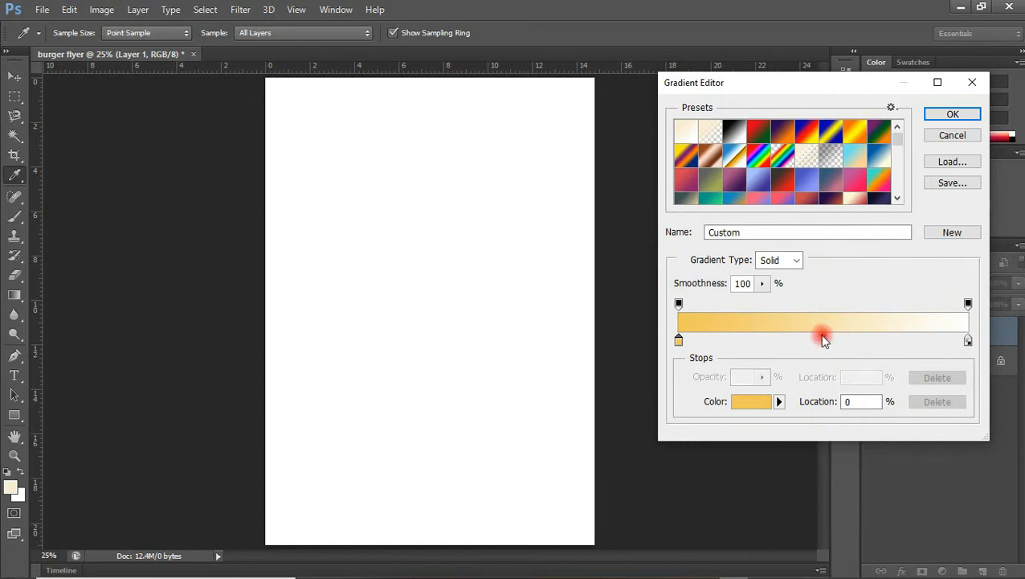
Move the gradient midpoint to 56% and set the right stop to white #ffffff.
left_click(825, 337)
left_click_drag(840, 339, 842, 339)
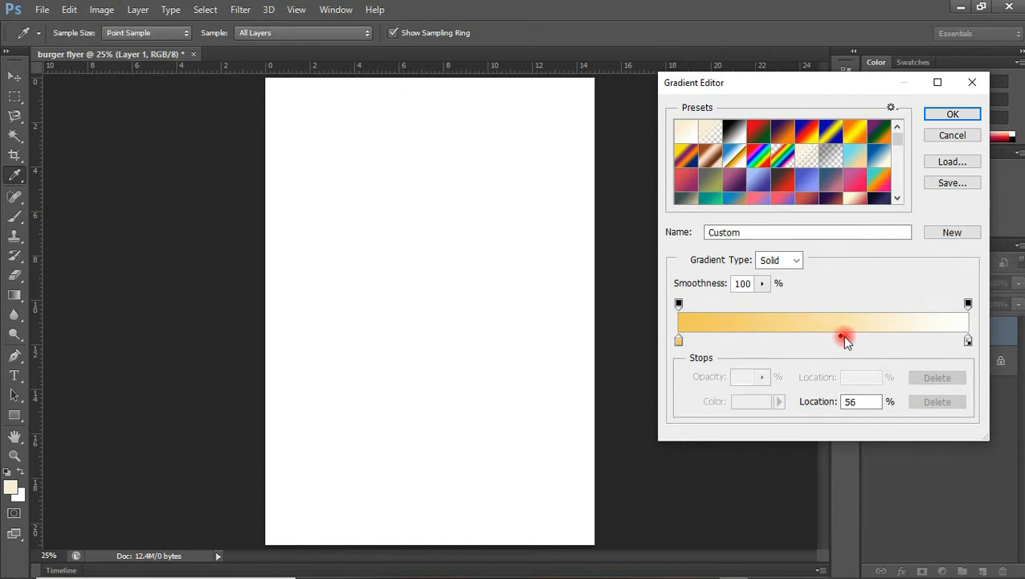
double_click(679, 344)
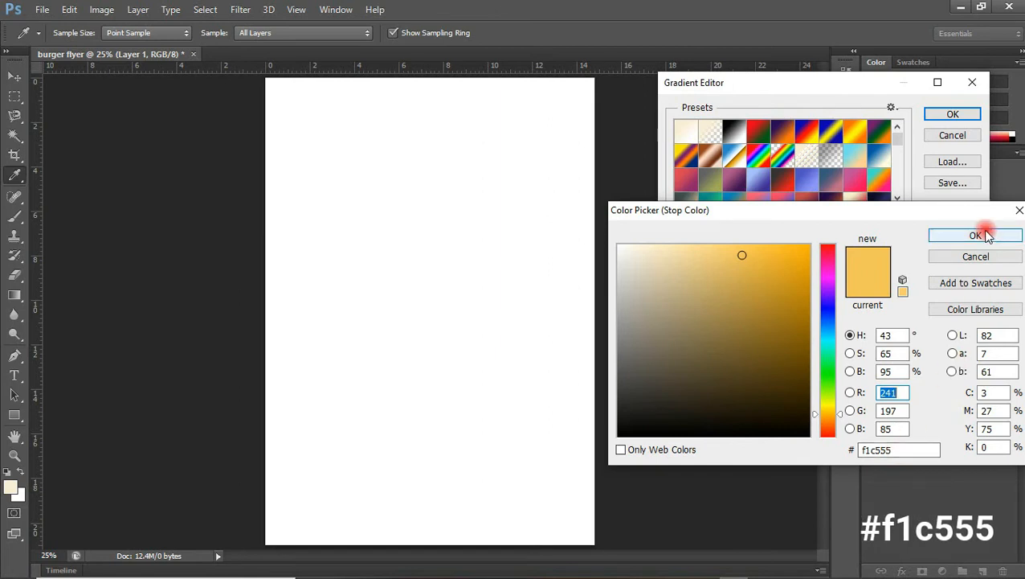
left_click(952, 235)
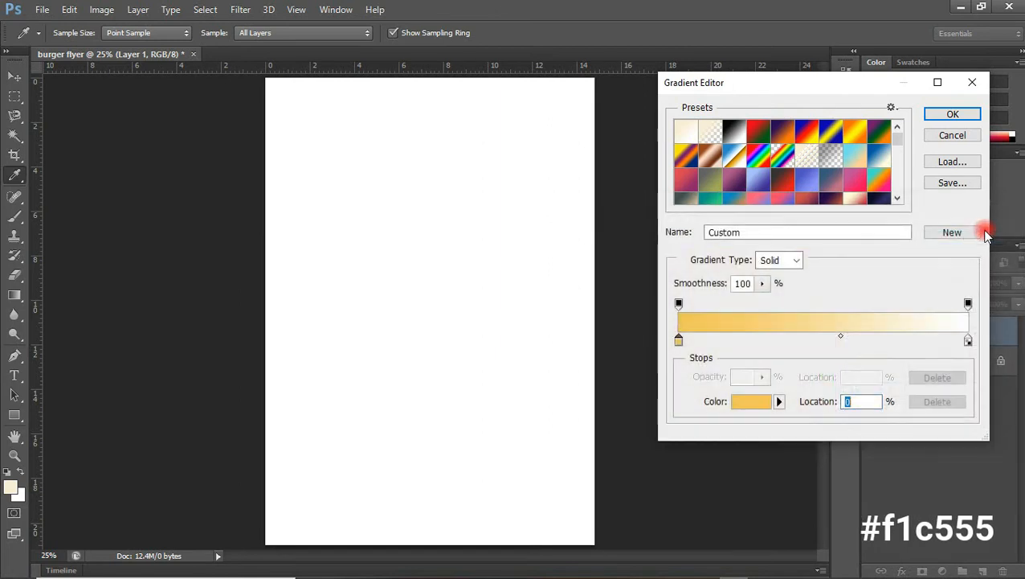
left_click(969, 342)
double_click(969, 342)
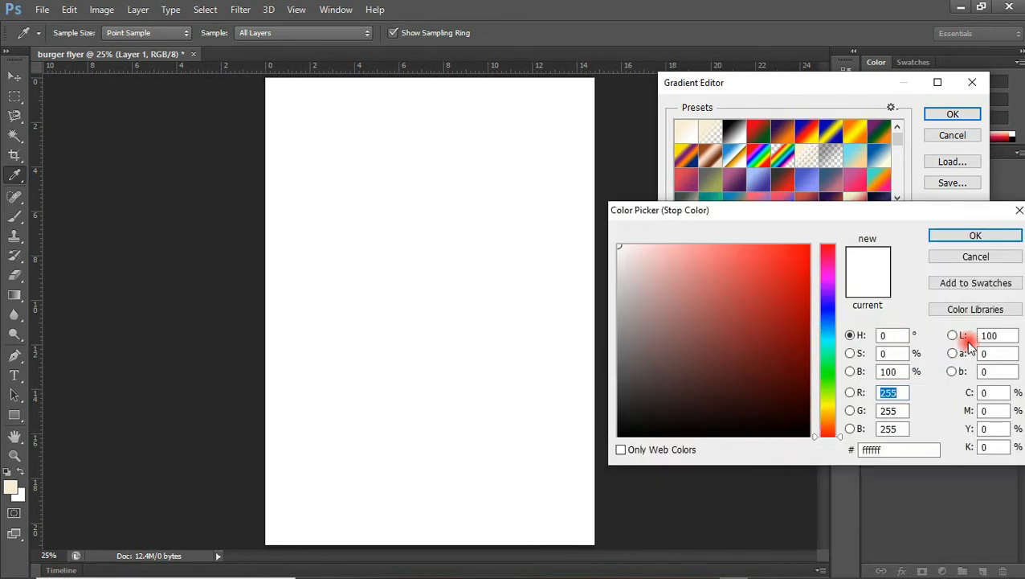
left_click(976, 236)
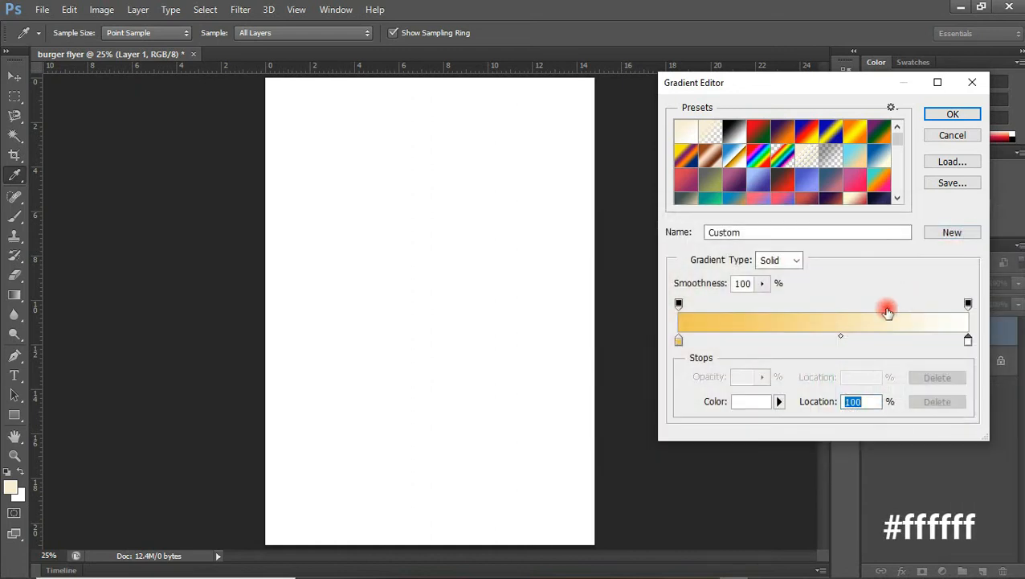
left_click(952, 115)
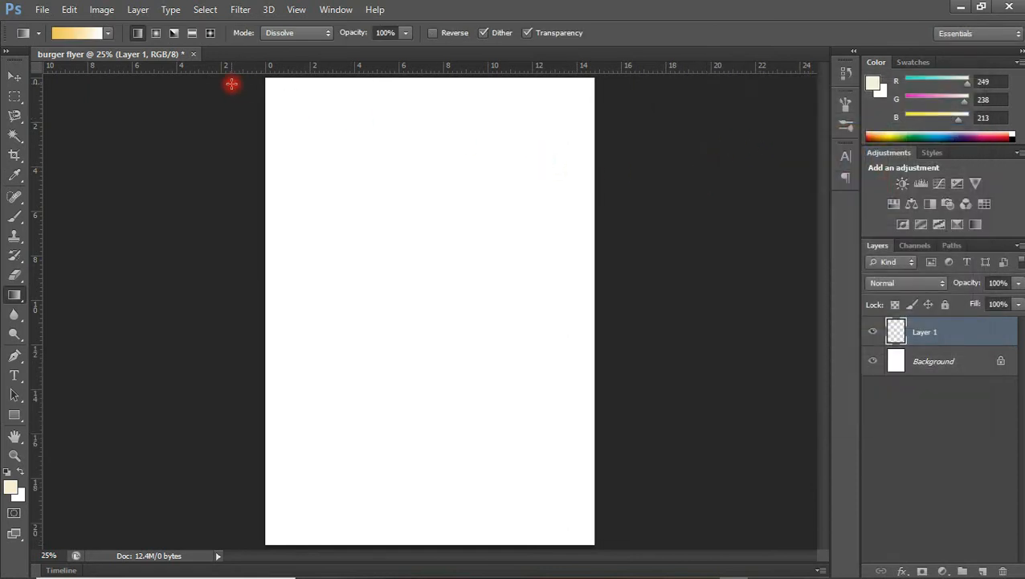
Fill Layer 1 with a diagonal yellow-to-white gradient running from the top-left to the lower middle.
left_click_drag(231, 83, 584, 445)
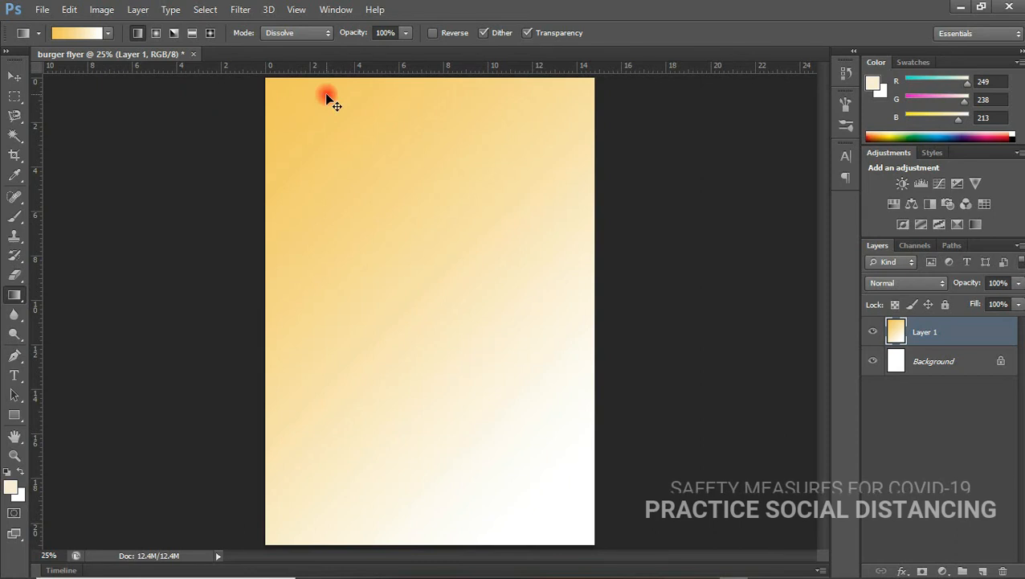
key("ctrl+minus")
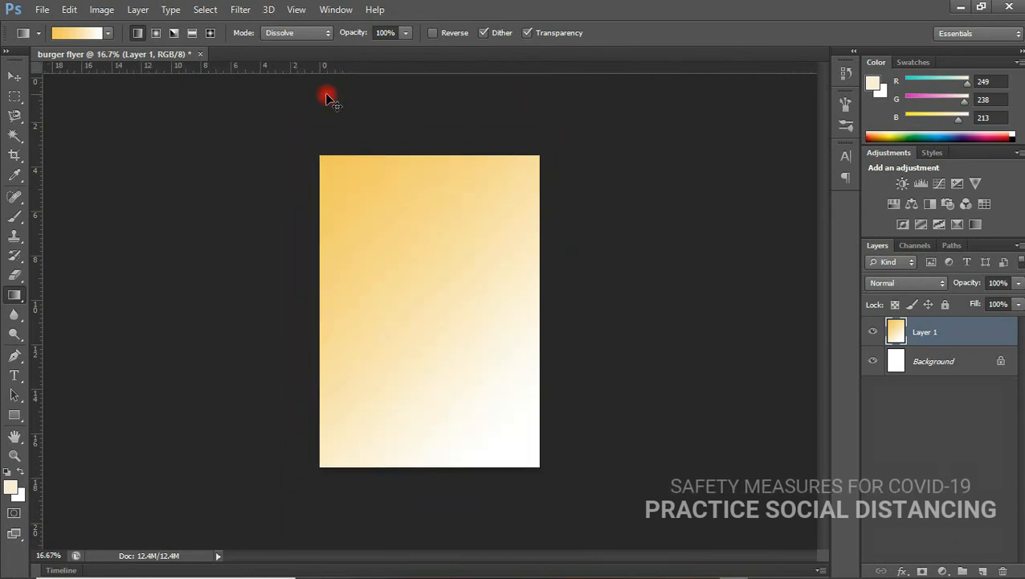
mouse_move(425, 115)
left_mouse_down()
mouse_move(414, 192)
mouse_move(416, 365)
left_mouse_up()
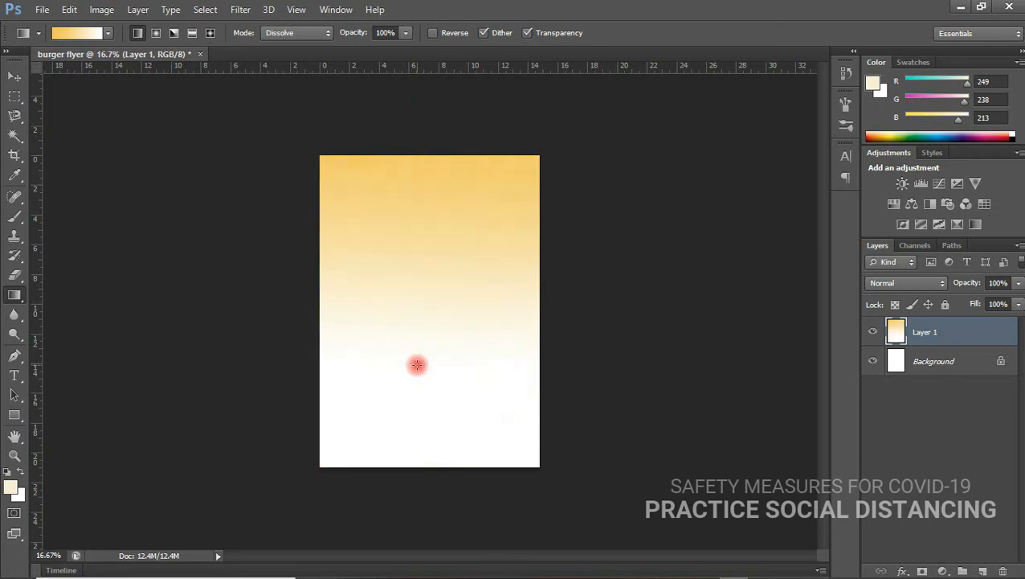
left_click_drag(292, 122, 488, 366)
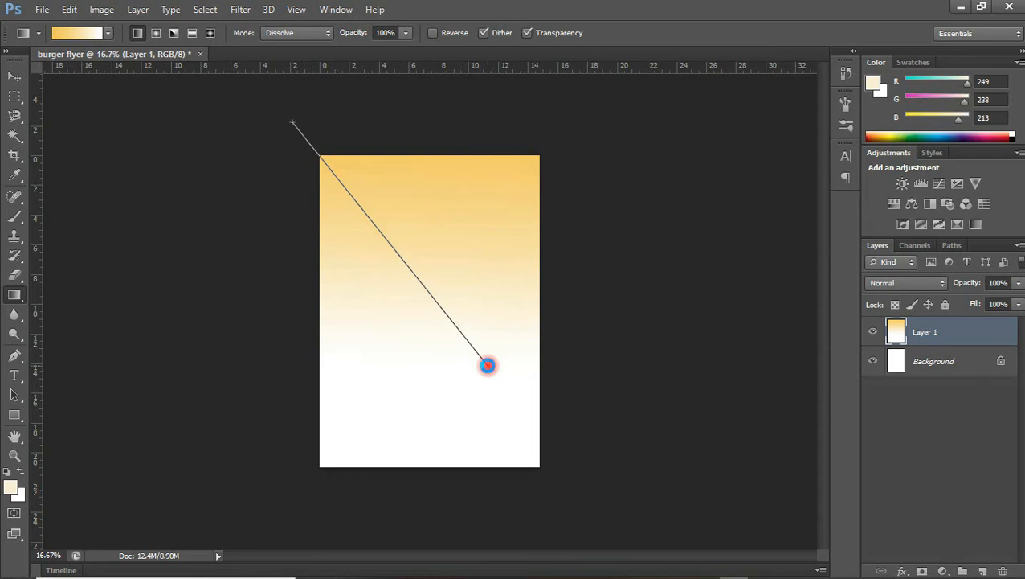
left_click_drag(488, 365, 488, 365)
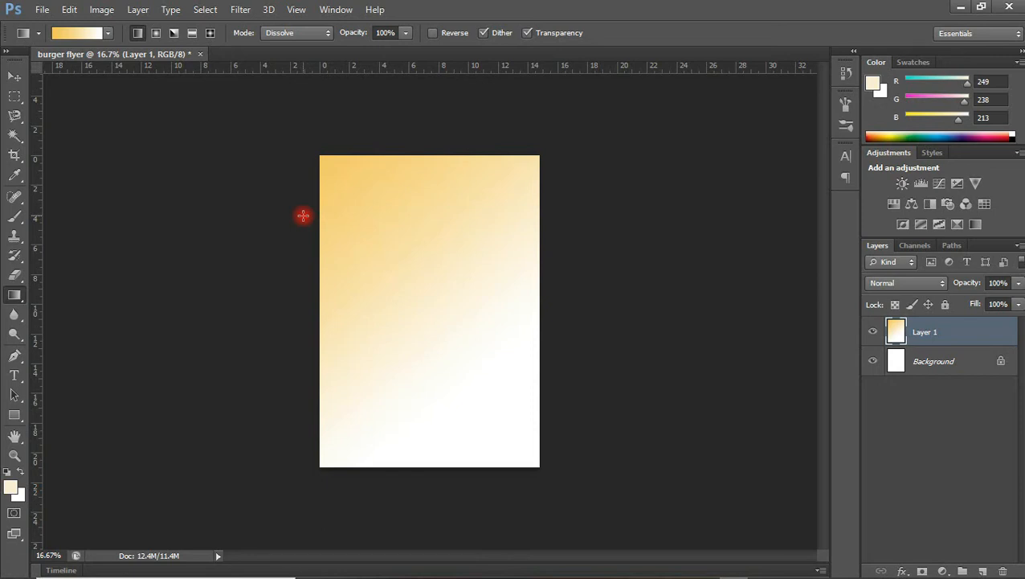
key("ctrl+plus")
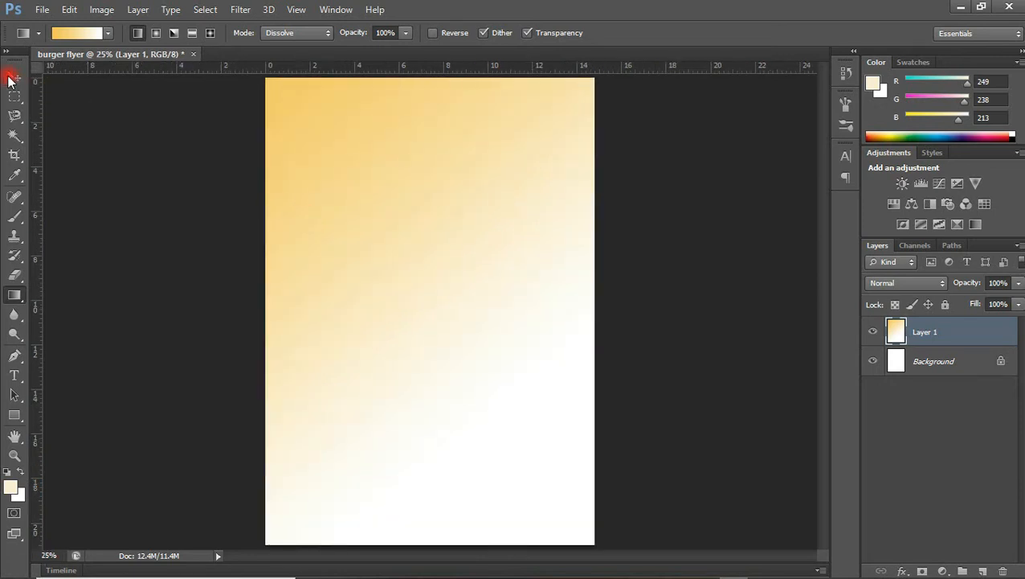
left_click(12, 78)
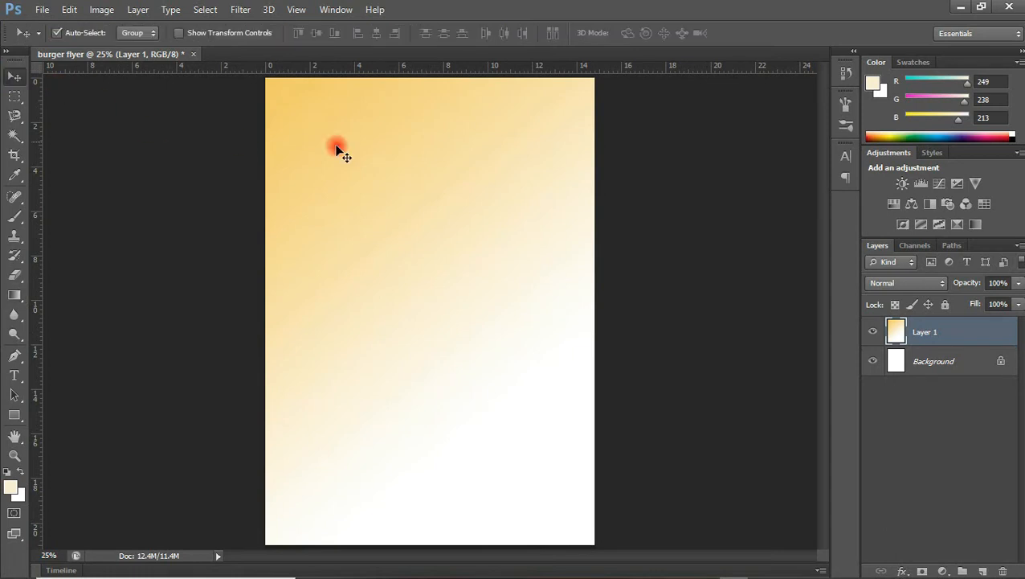
left_click_drag(400, 160, 484, 122)
key("ctrl+z")
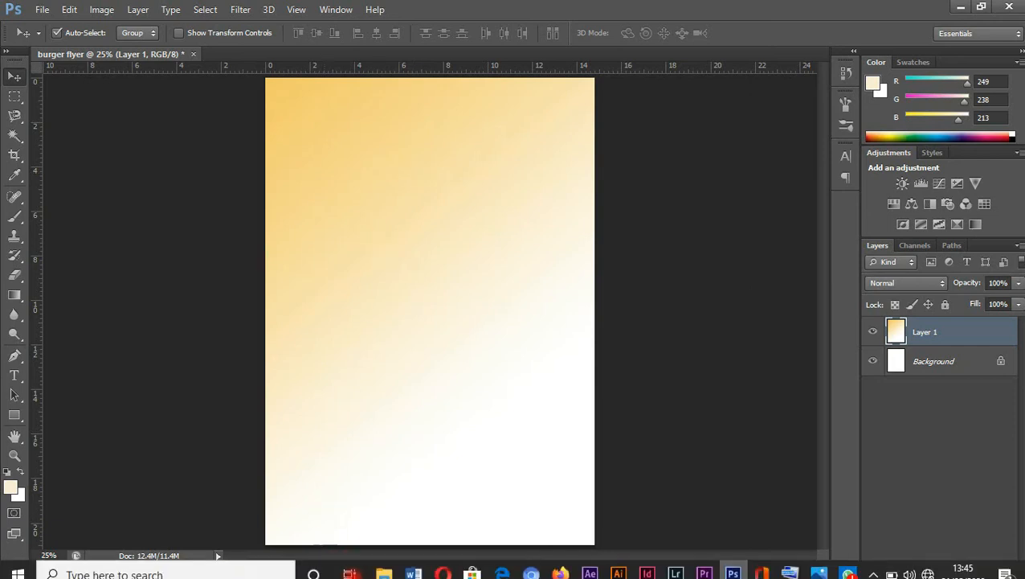
Drag burger.png from the food folder into the flyer document.
left_click(384, 563)
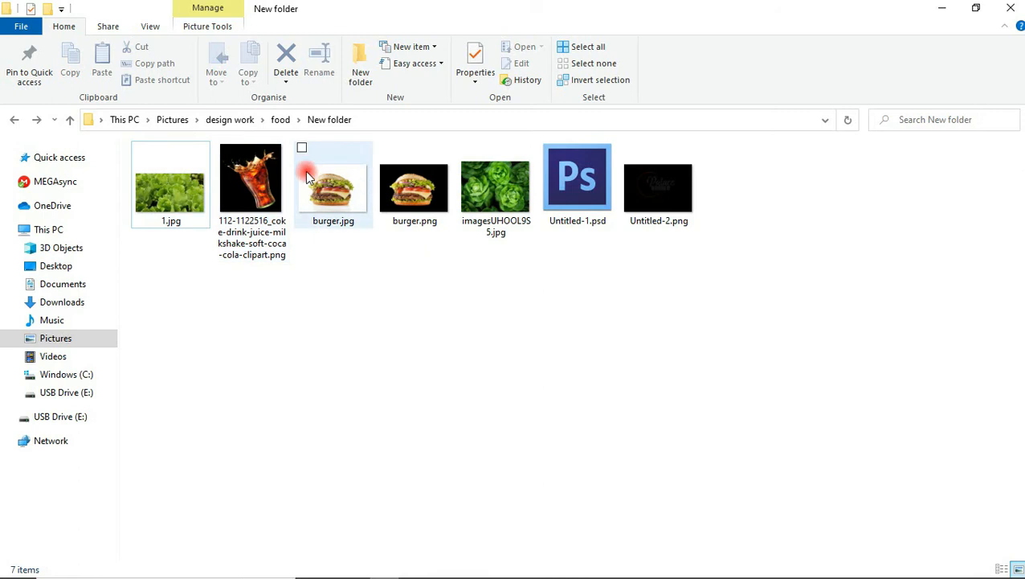
left_click(417, 187)
left_click_drag(417, 187, 434, 330)
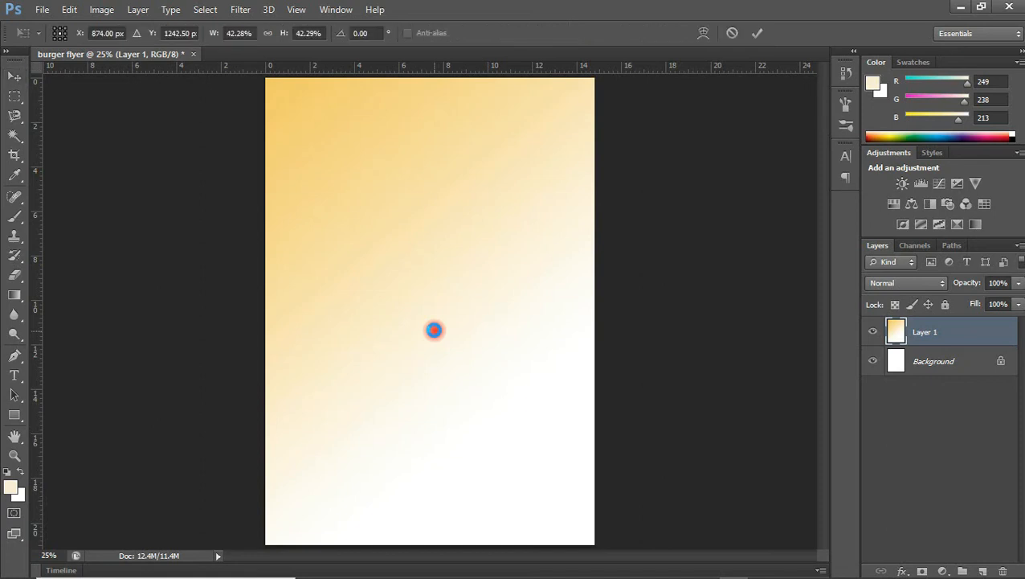
Enlarge the placed burger image and commit its size and position.
left_click(521, 248)
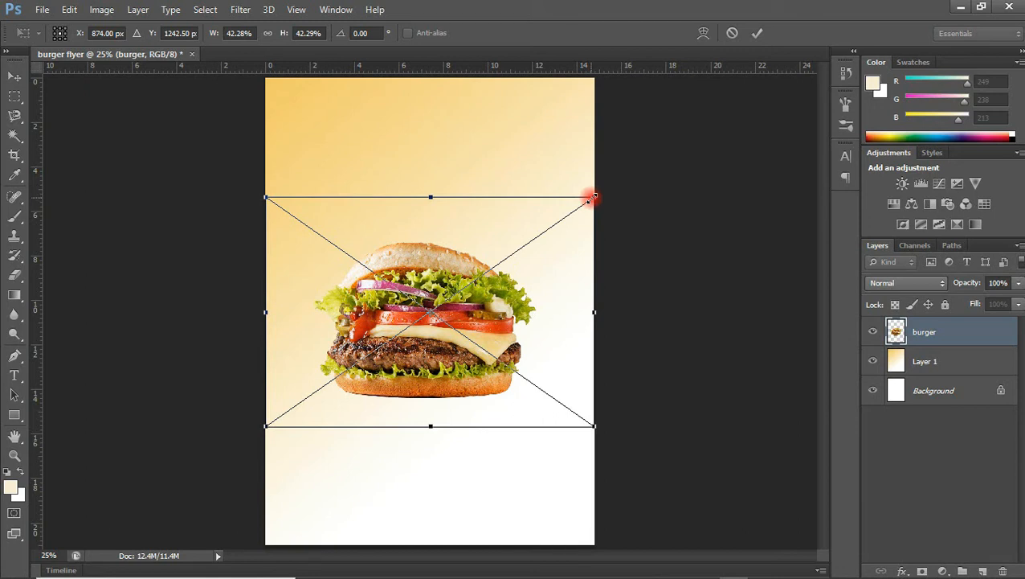
left_click_drag(591, 196, 669, 145)
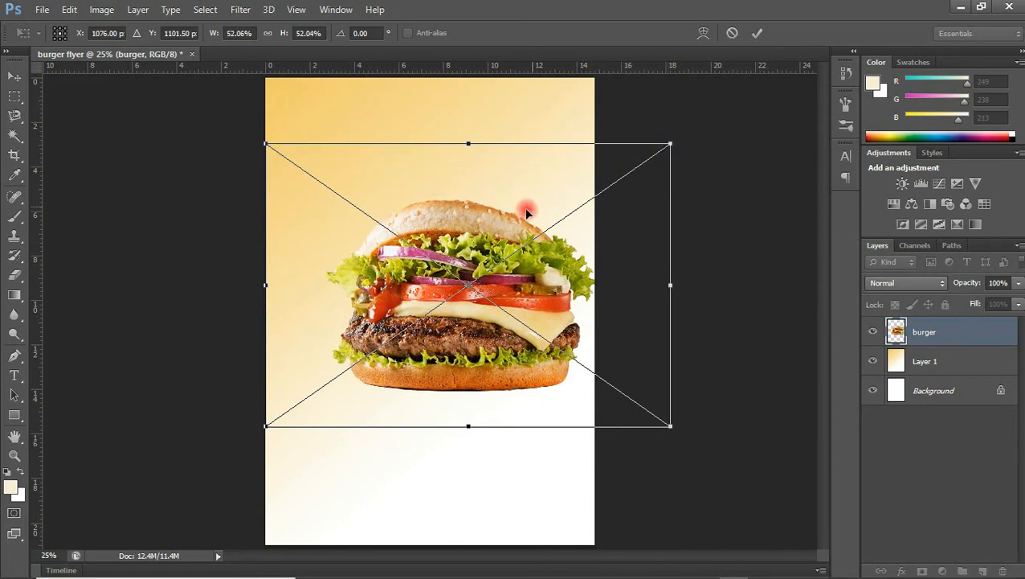
left_click_drag(488, 233, 450, 239)
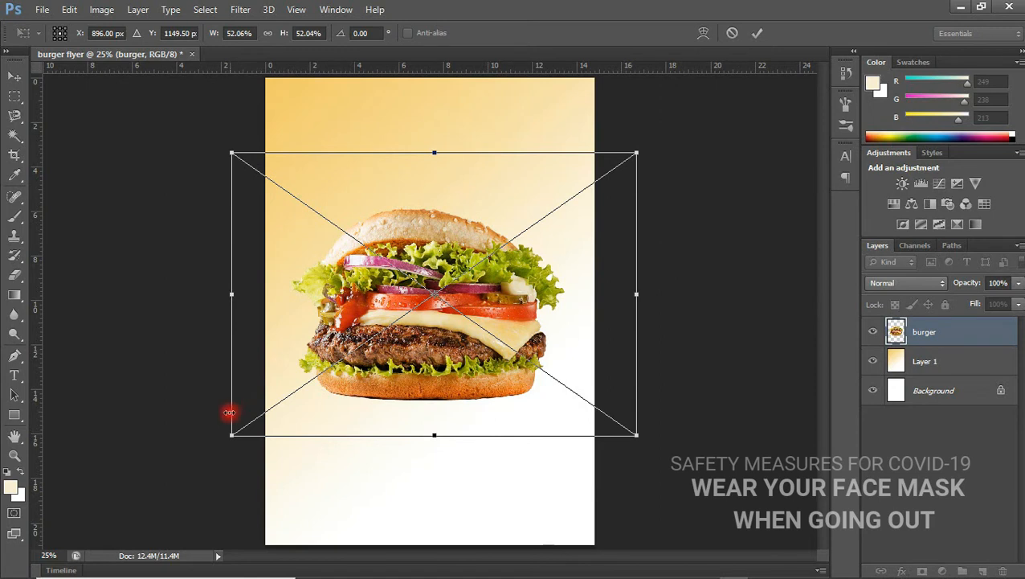
left_click_drag(230, 435, 213, 448)
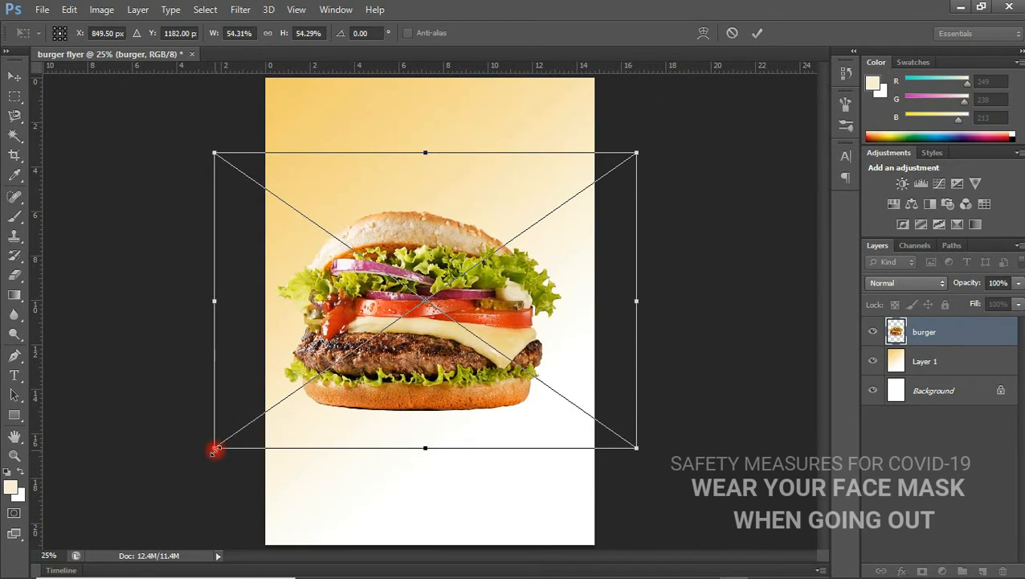
key("Return")
left_click_drag(363, 366, 384, 354)
left_click_drag(385, 354, 388, 357)
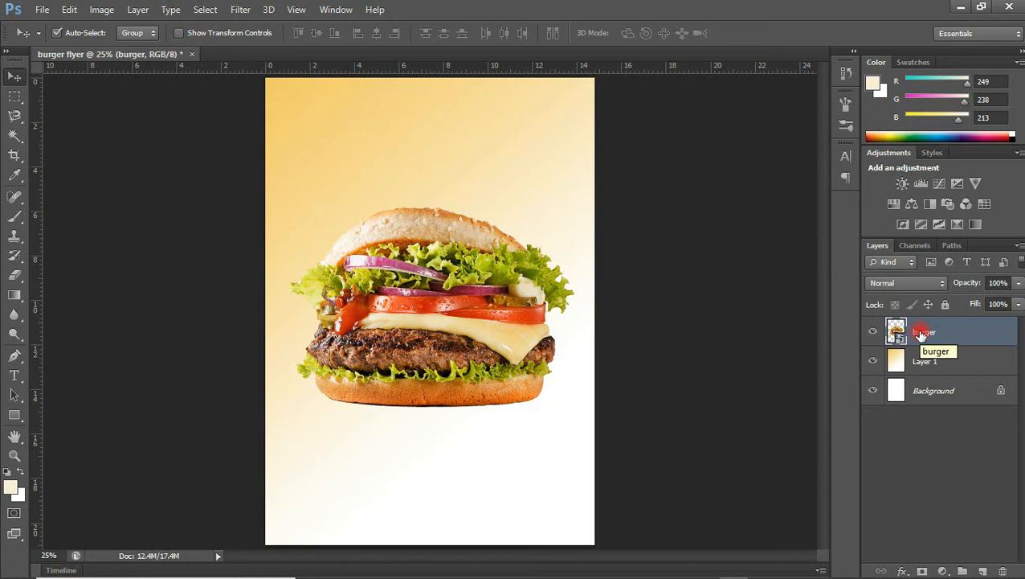
Centre the burger horizontally and vertically on the canvas, then nudge it slightly upward.
key("ctrl+a")
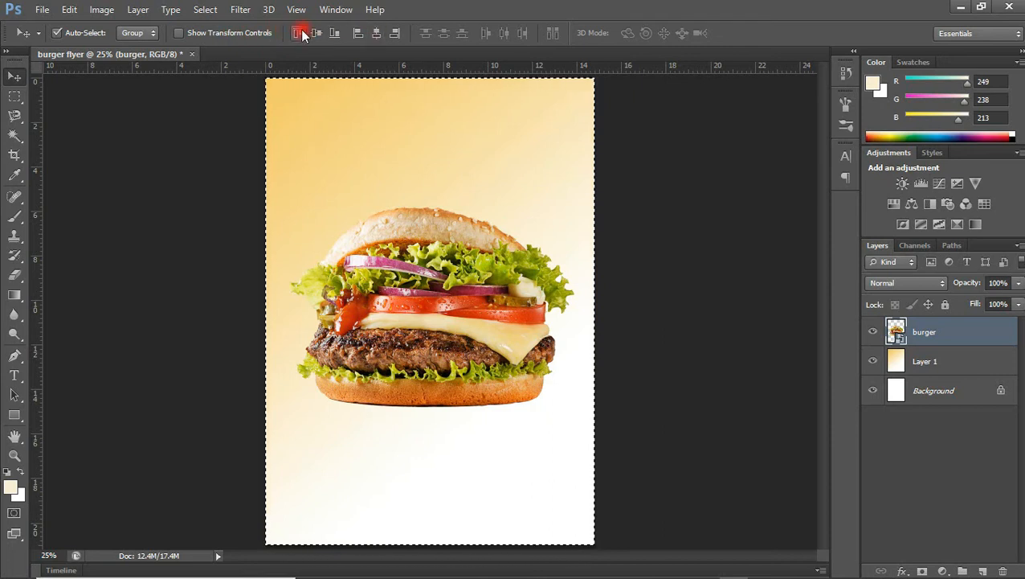
left_click(375, 35)
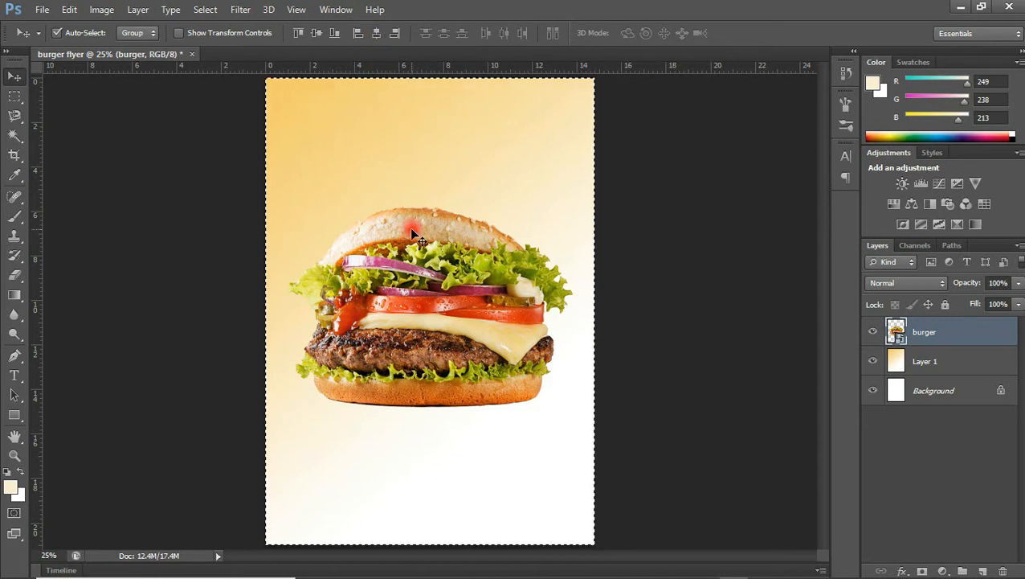
left_click_drag(412, 229, 470, 206)
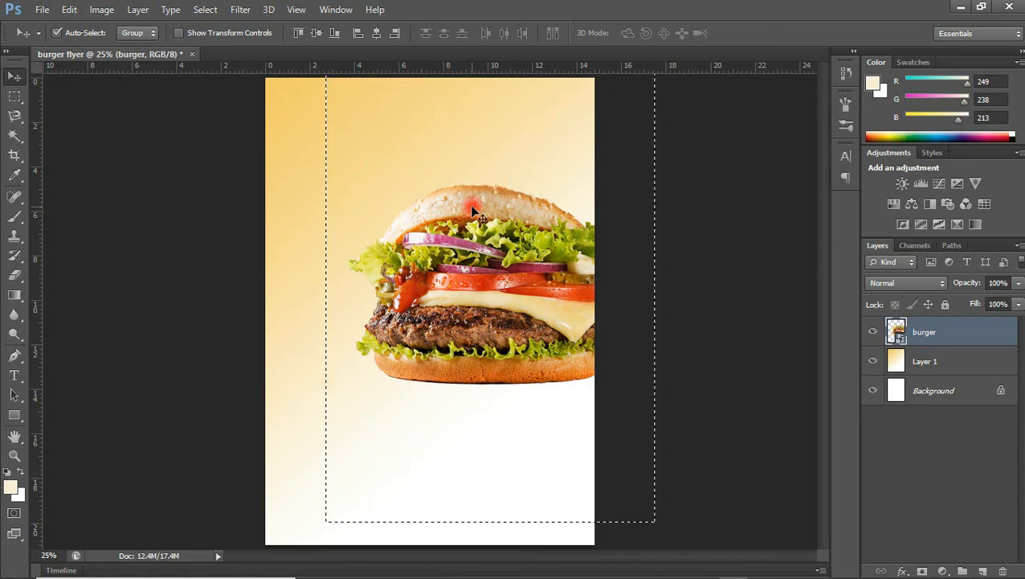
key("ctrl+z")
key("ctrl+d")
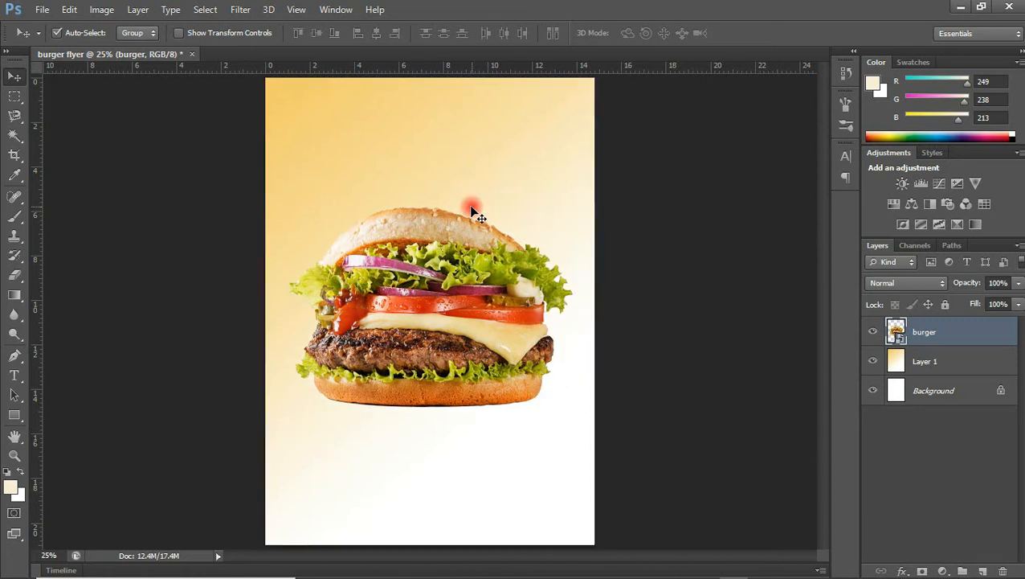
left_click_drag(433, 232, 462, 219)
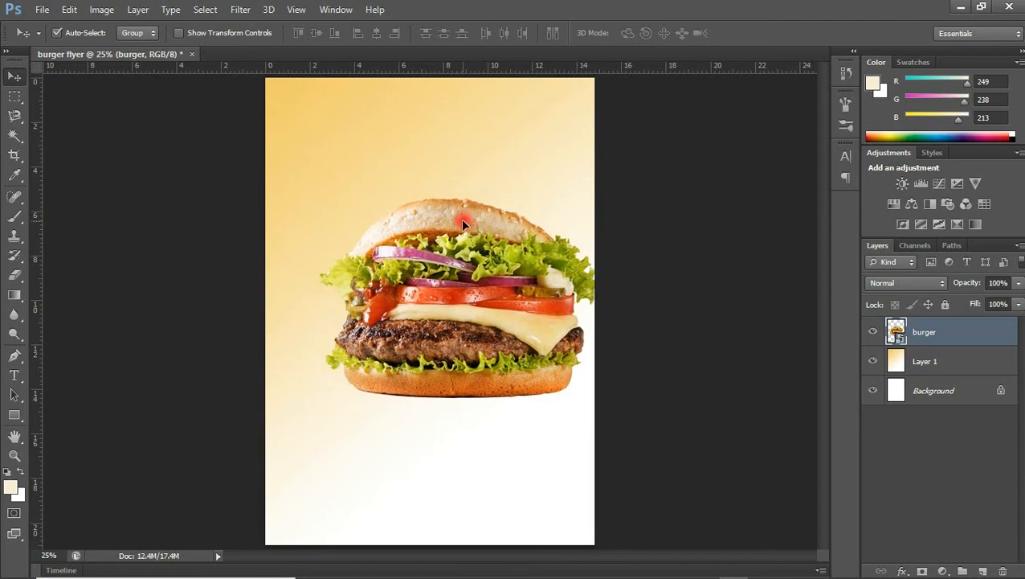
key("ctrl+a")
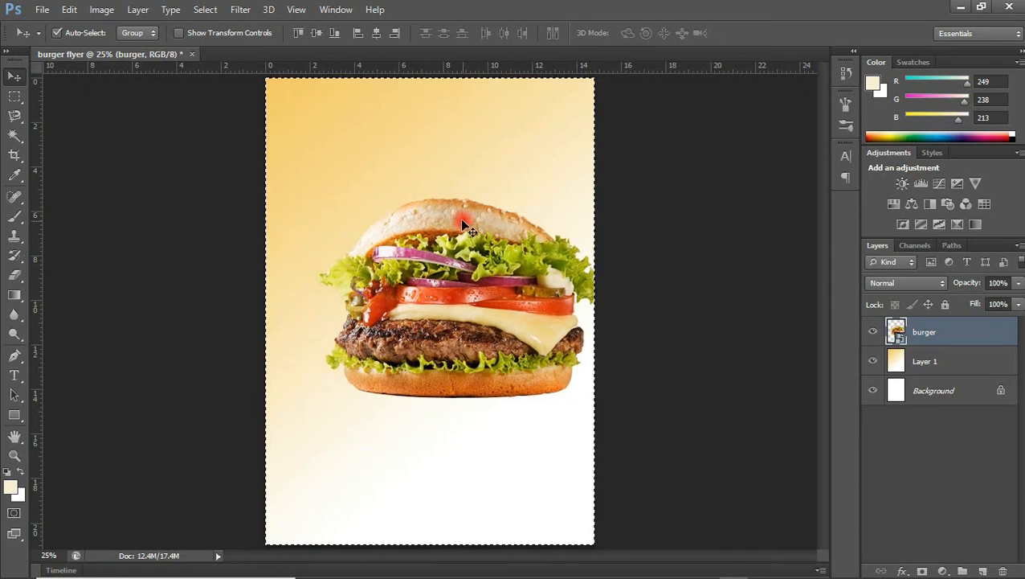
left_click(377, 33)
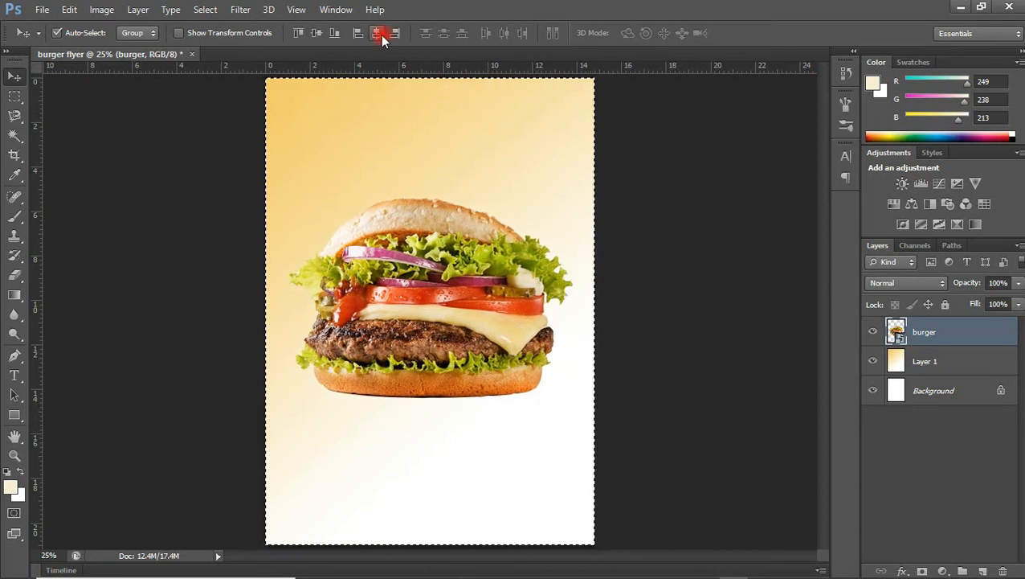
left_click(316, 33)
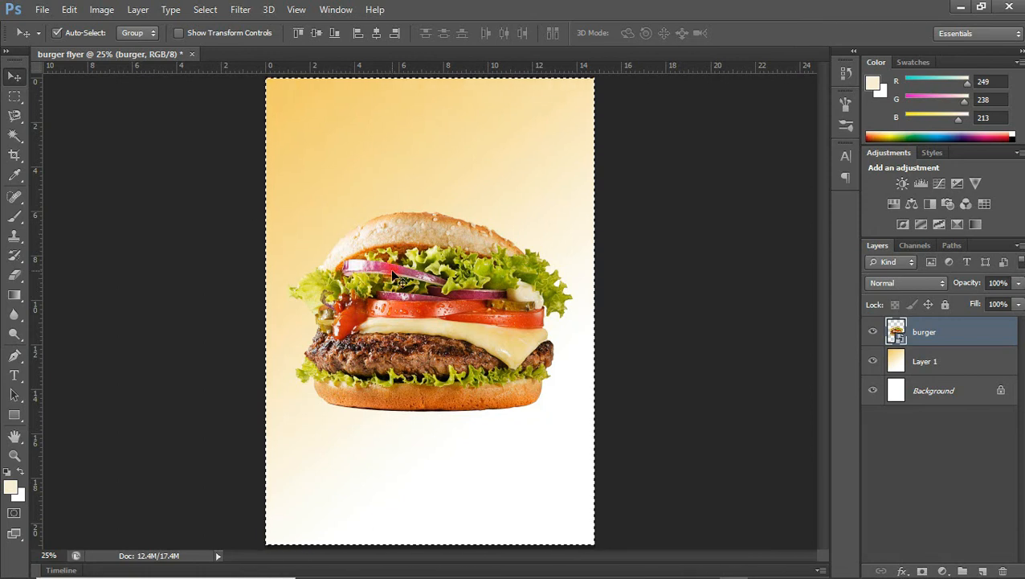
left_click(203, 10)
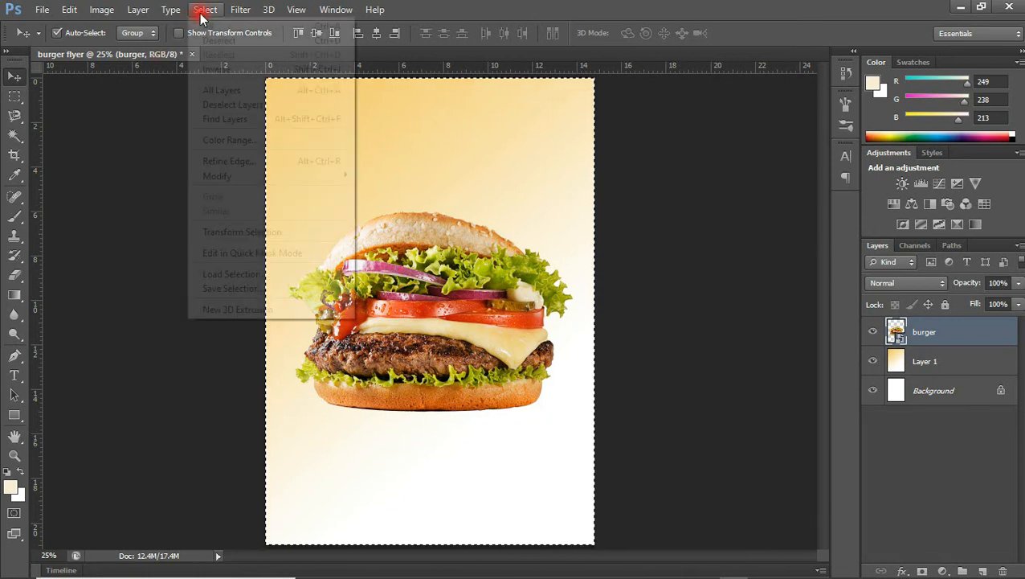
left_click(211, 41)
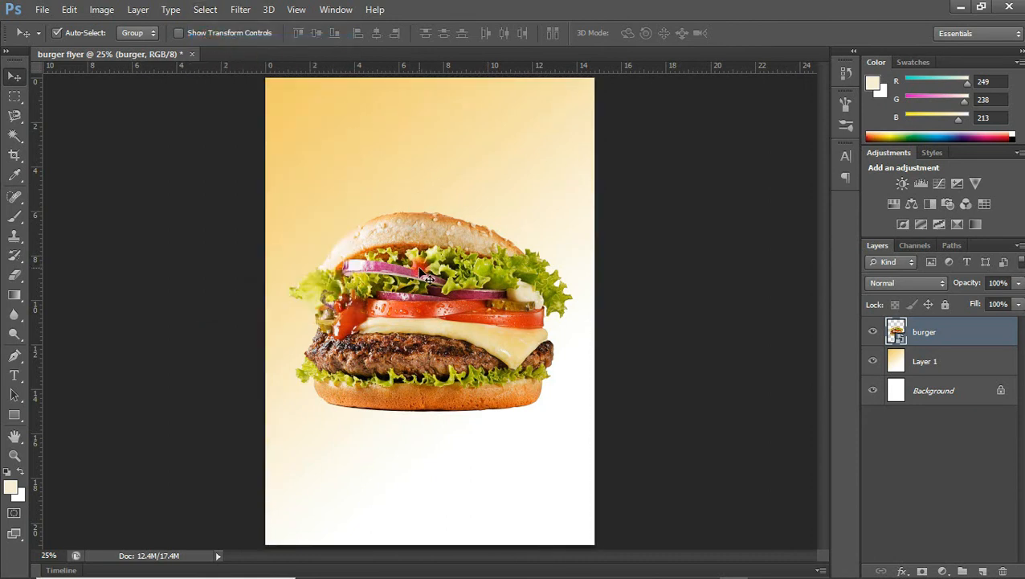
key("shift+Up")
key("shift+Up")
key("shift+Up")
key("shift+Up")
key("shift+Up")
key("shift+Up")
key("shift+Up")
key("shift+Up")
key("shift+Up")
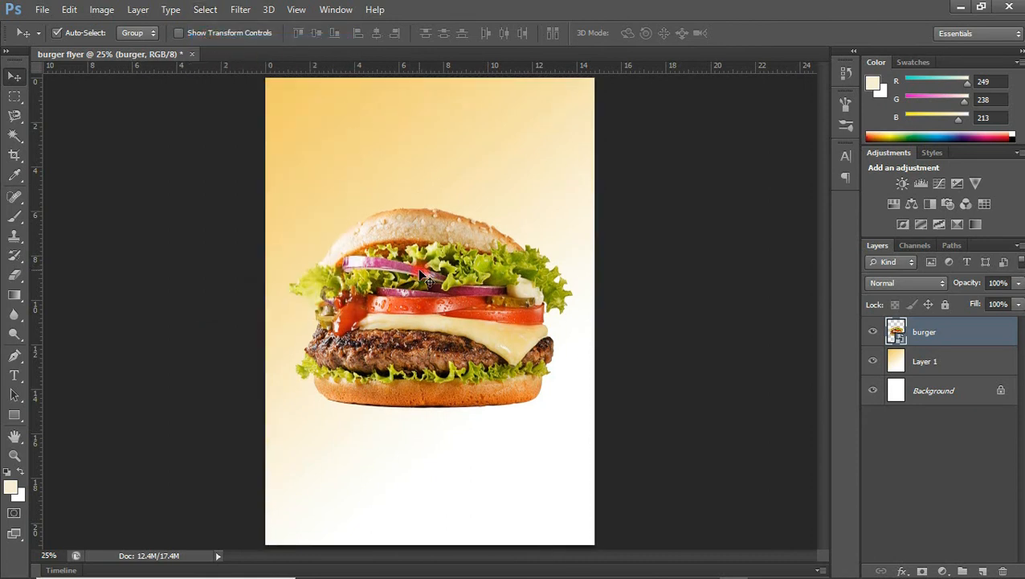
key("shift+Up")
key("shift+Up")
key("shift+Up")
key("shift+Up")
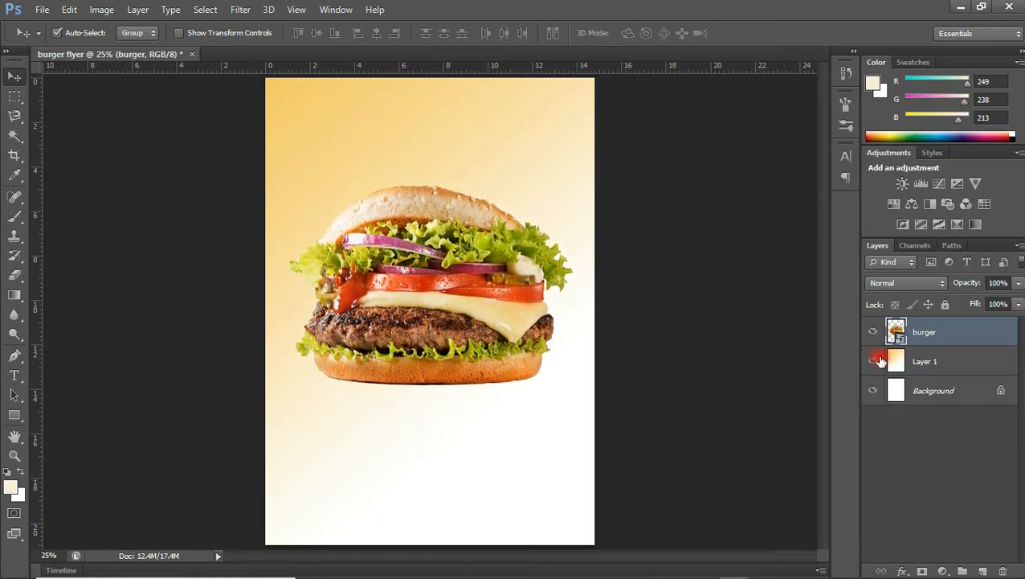
Add a new Layer 2 and set the brush colour to black.
left_click(983, 569)
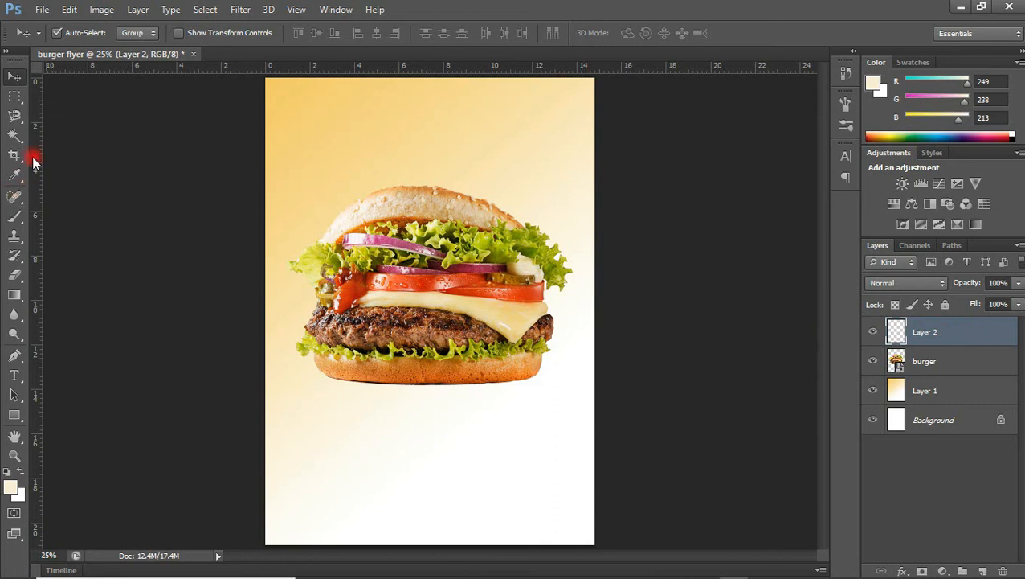
left_click(15, 217)
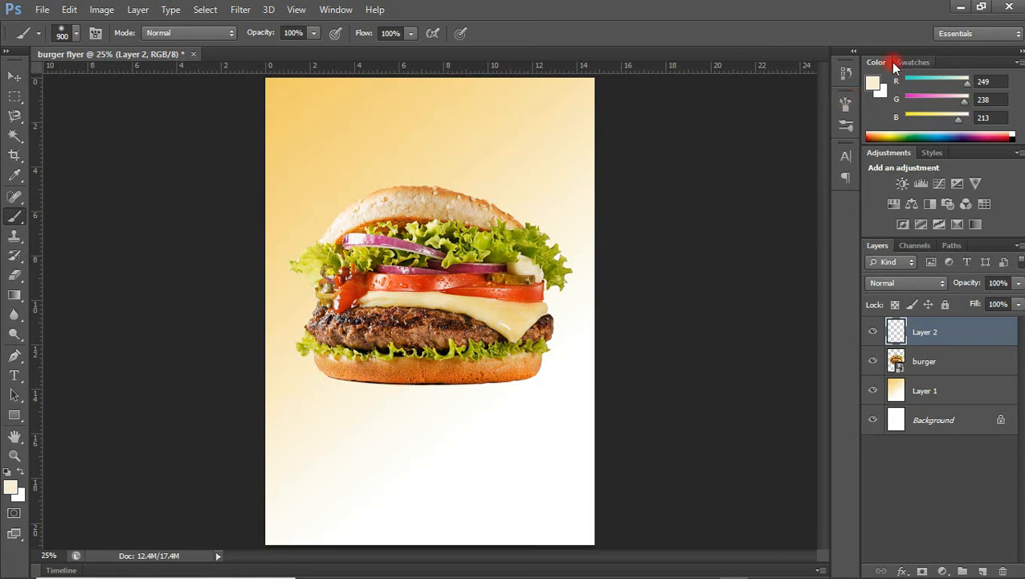
left_click(871, 87)
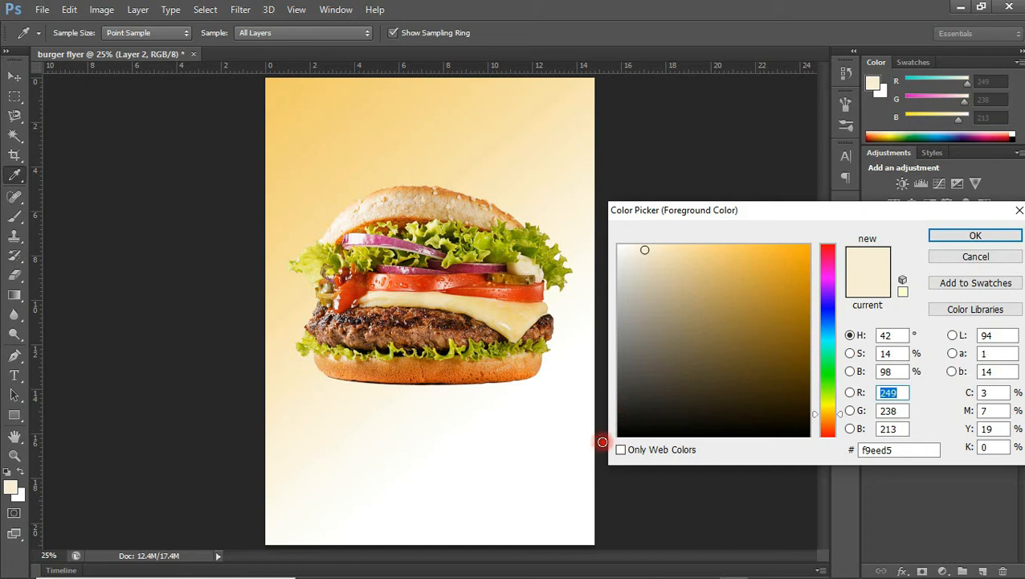
left_click(603, 441)
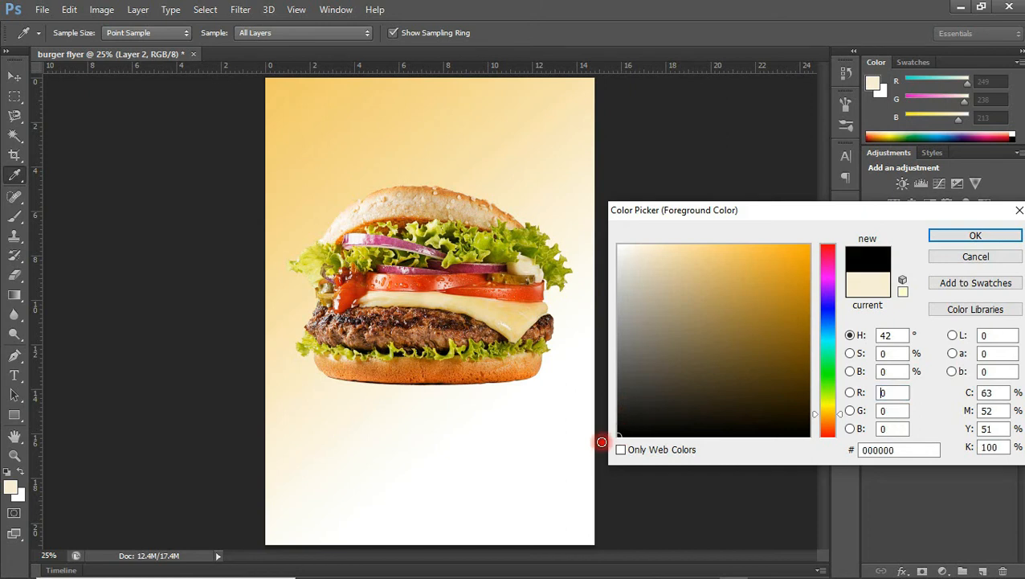
left_click(961, 238)
key("b")
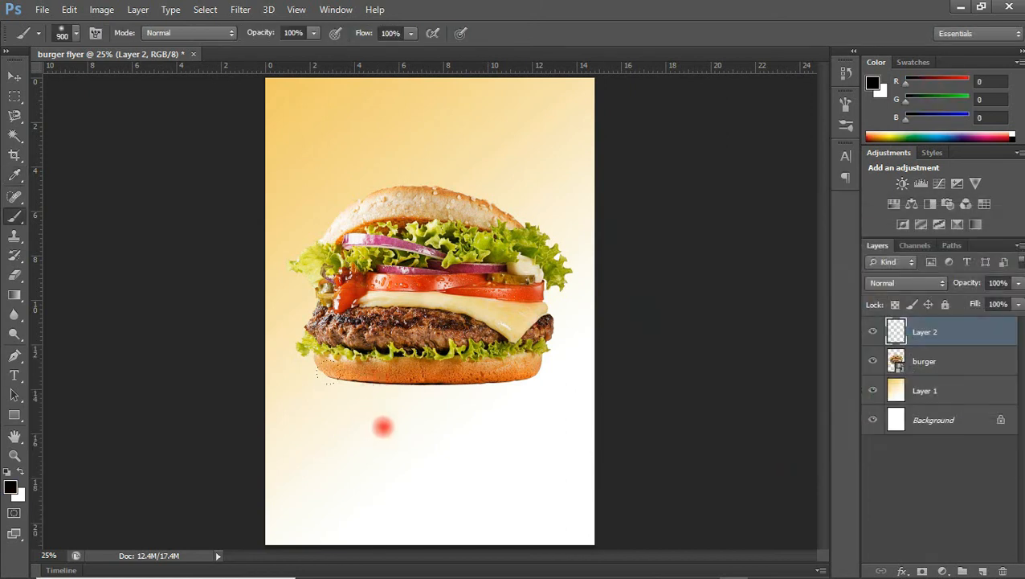
Paint soft black dabs beneath the burger to form a shadow blot.
left_click(395, 441)
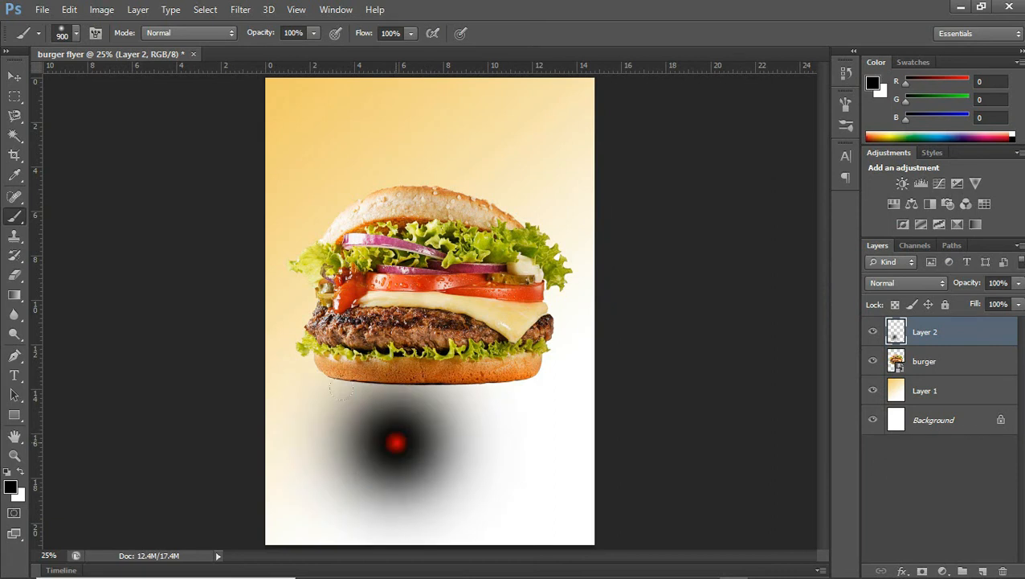
left_click(429, 444)
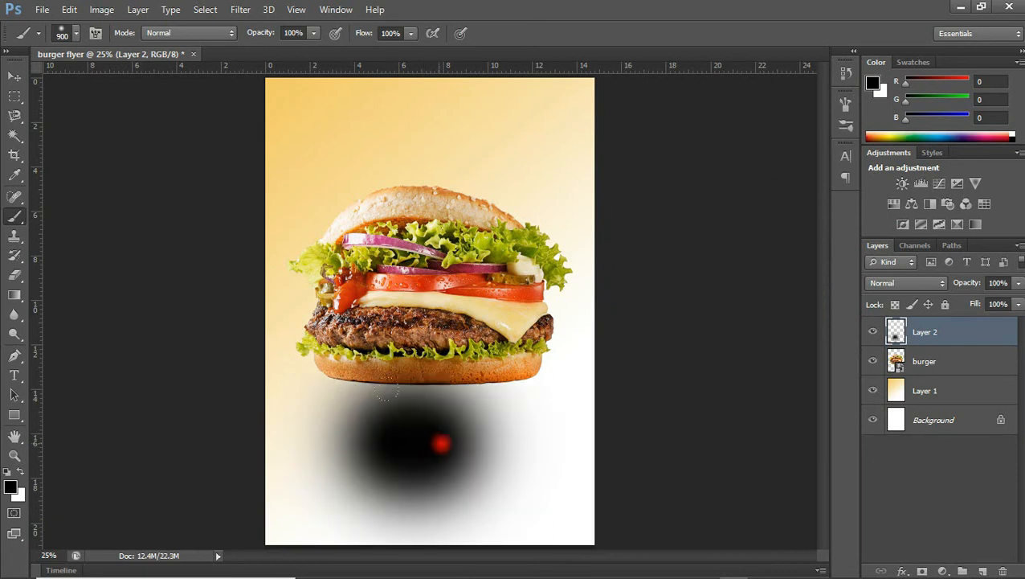
left_click(451, 442)
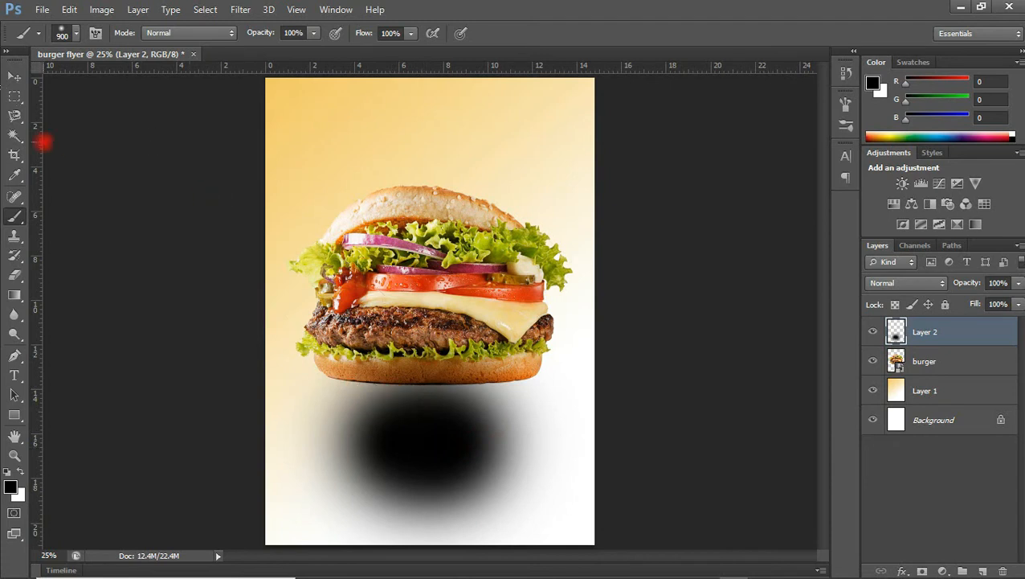
left_click(489, 443)
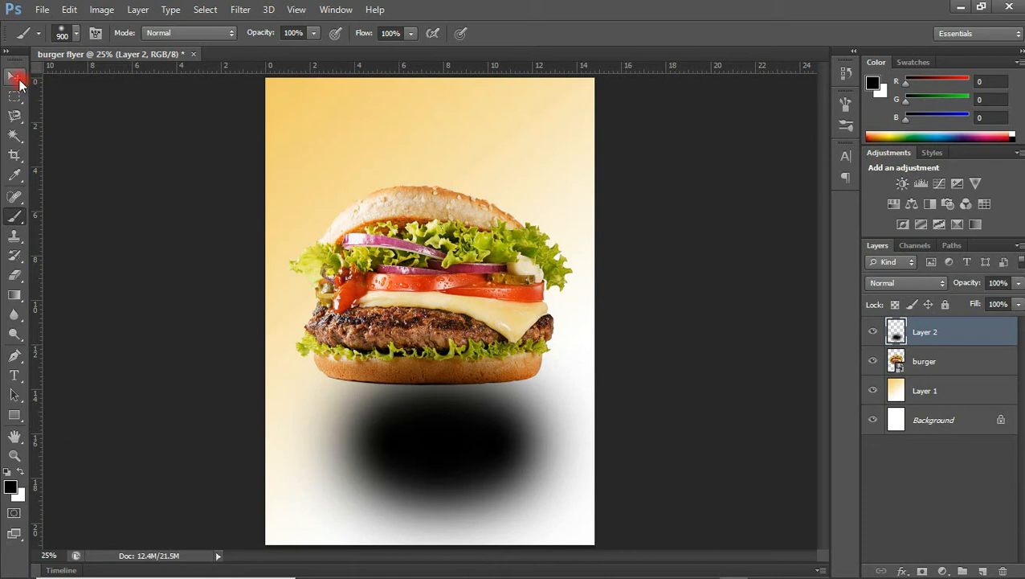
left_click(16, 78)
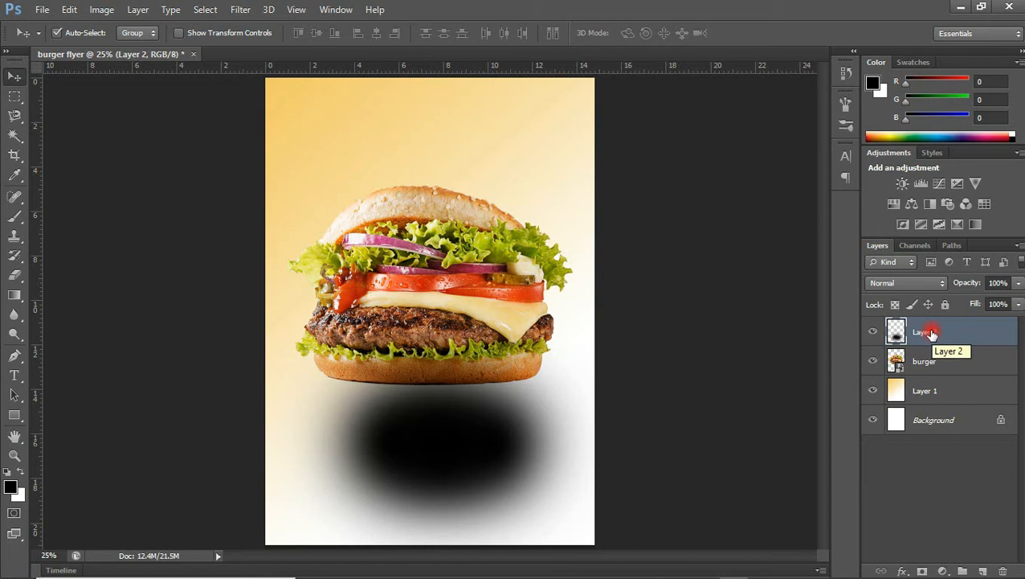
Squash the black blot on Layer 2 into a wide, flat shadow under the burger.
key("ctrl+t")
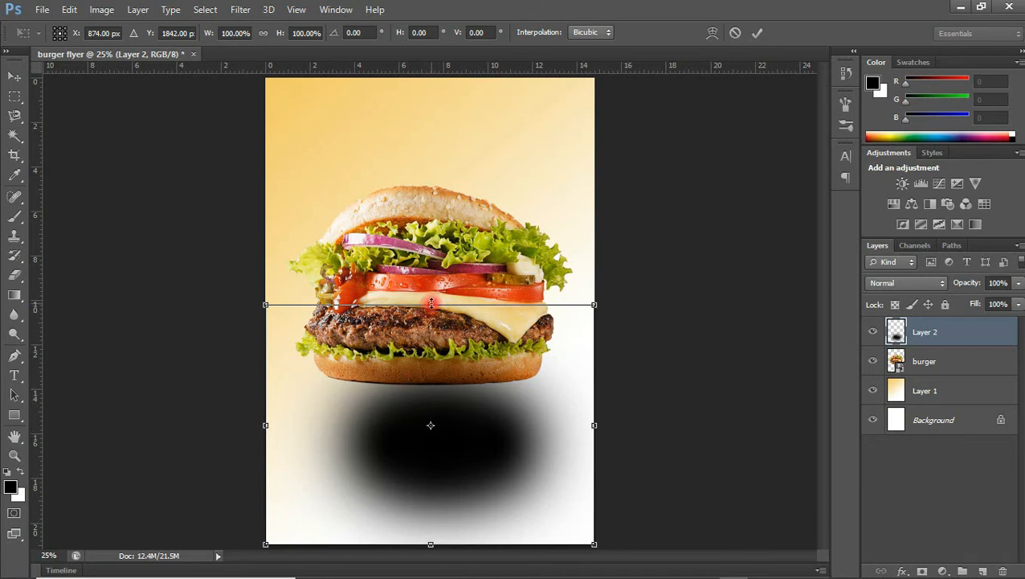
left_click_drag(430, 303, 432, 405)
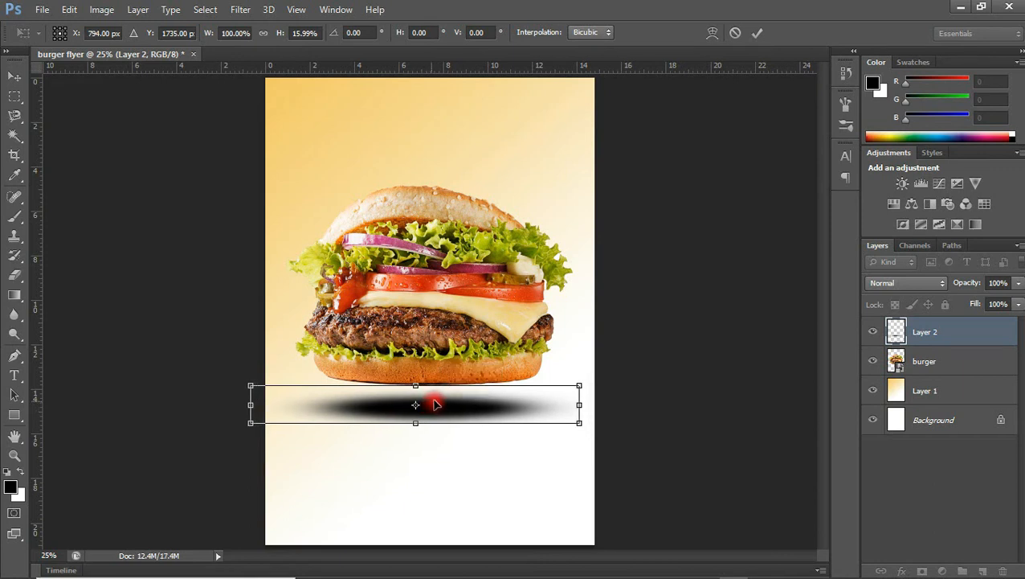
left_click_drag(578, 407, 612, 403)
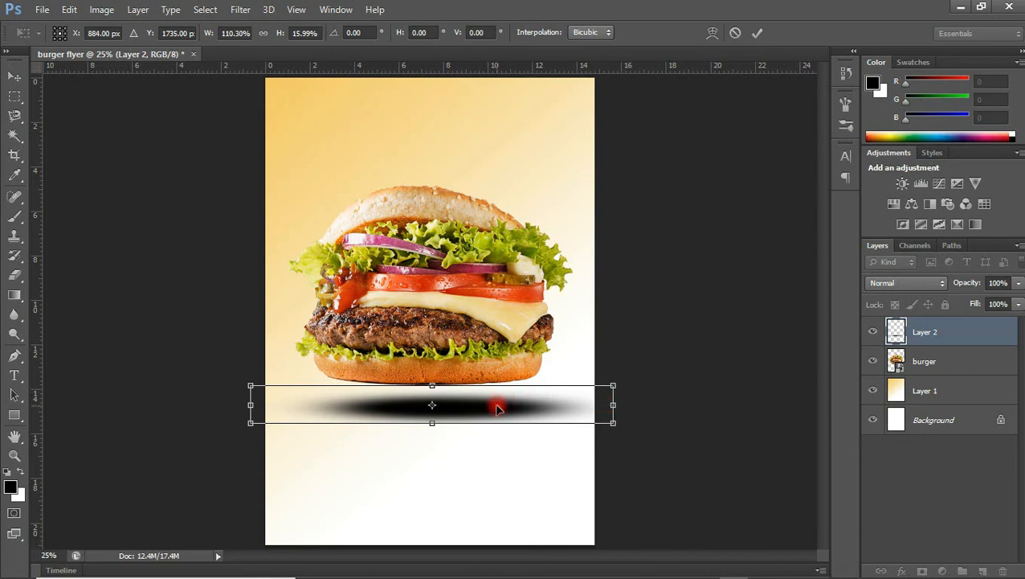
left_click_drag(495, 407, 482, 407)
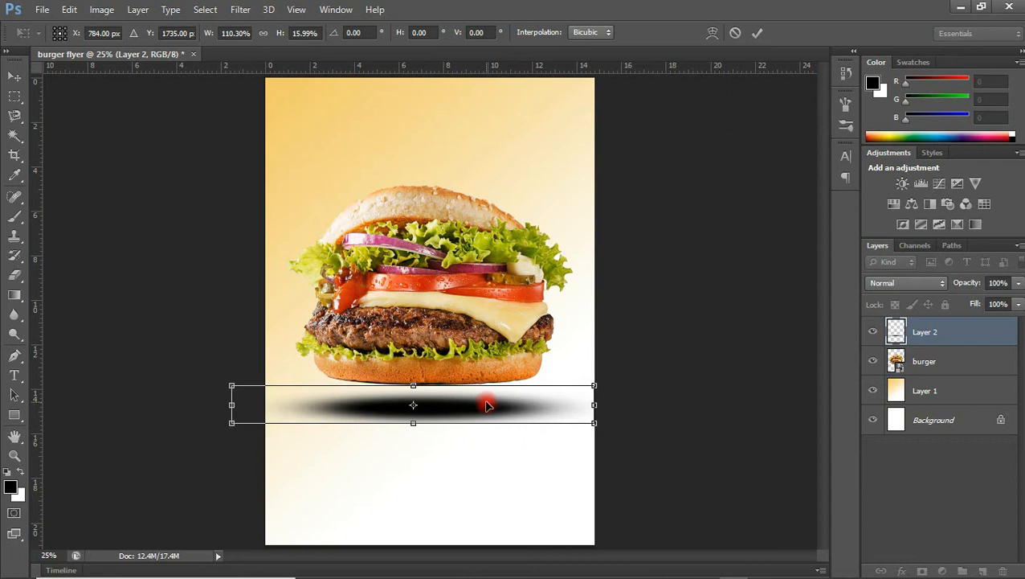
left_click_drag(412, 387, 446, 403)
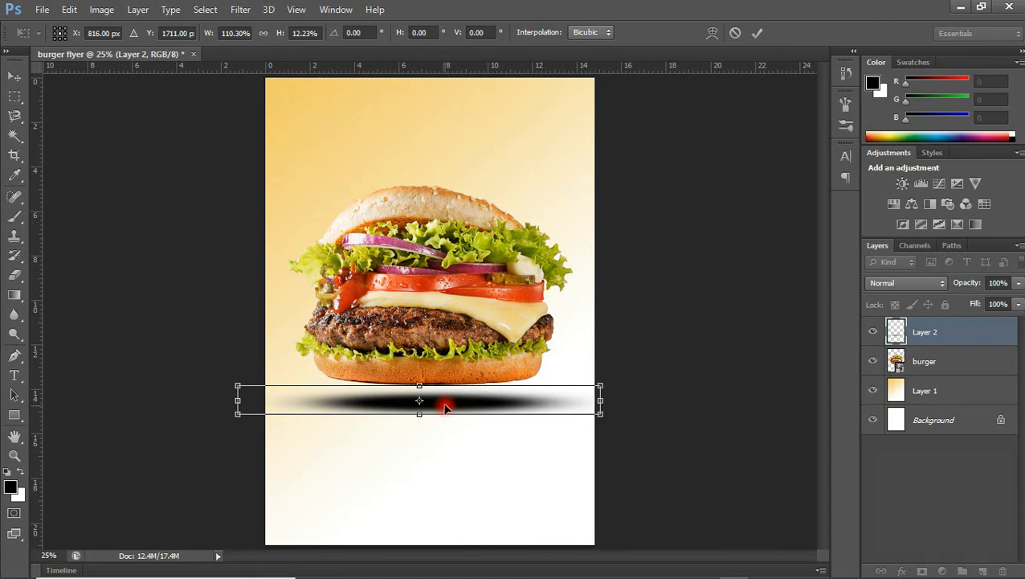
key("Return")
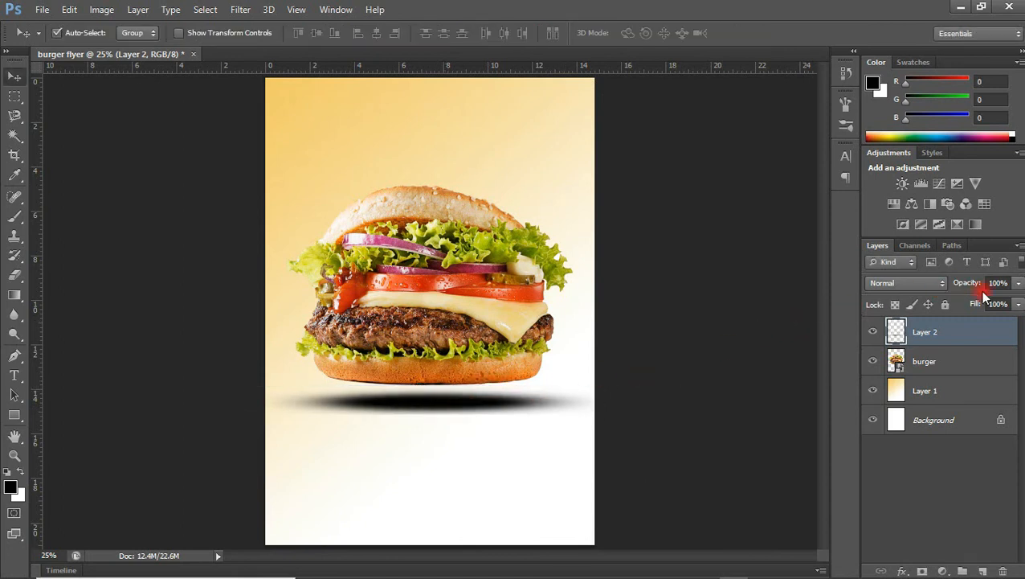
Set Layer 2's opacity to 70%.
left_click(1018, 287)
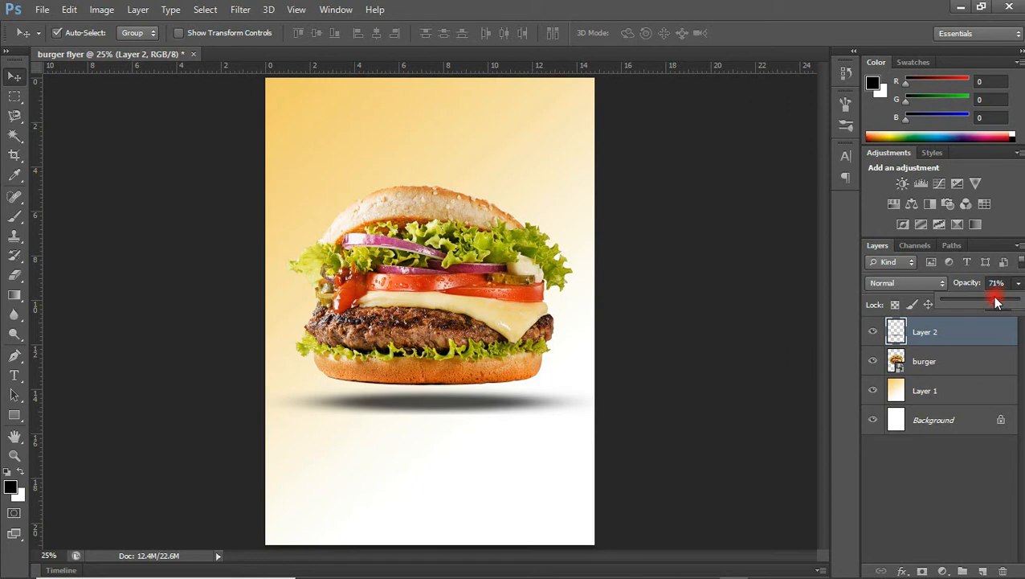
left_click(994, 282)
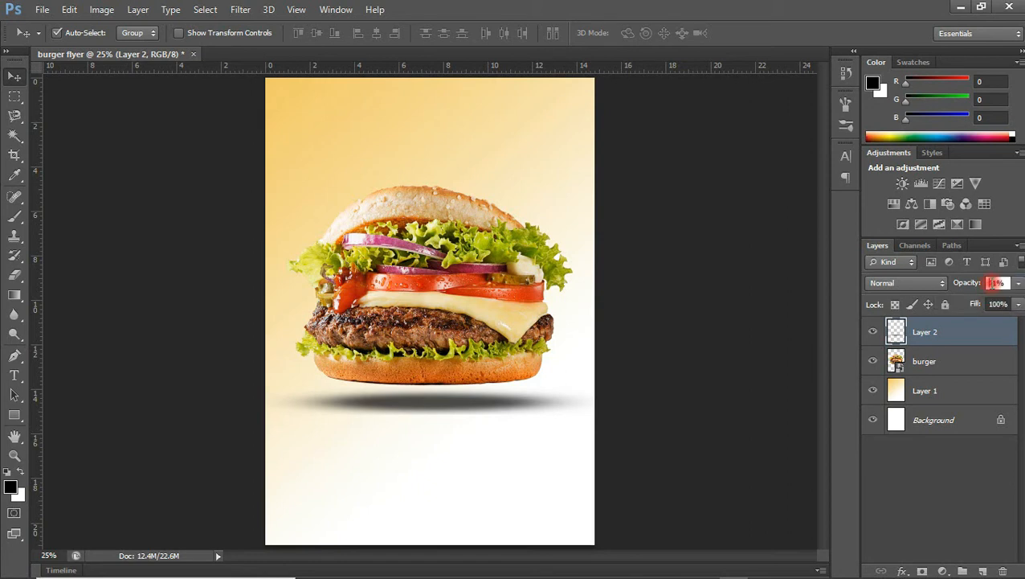
type("70")
key("Return")
left_click(16, 377)
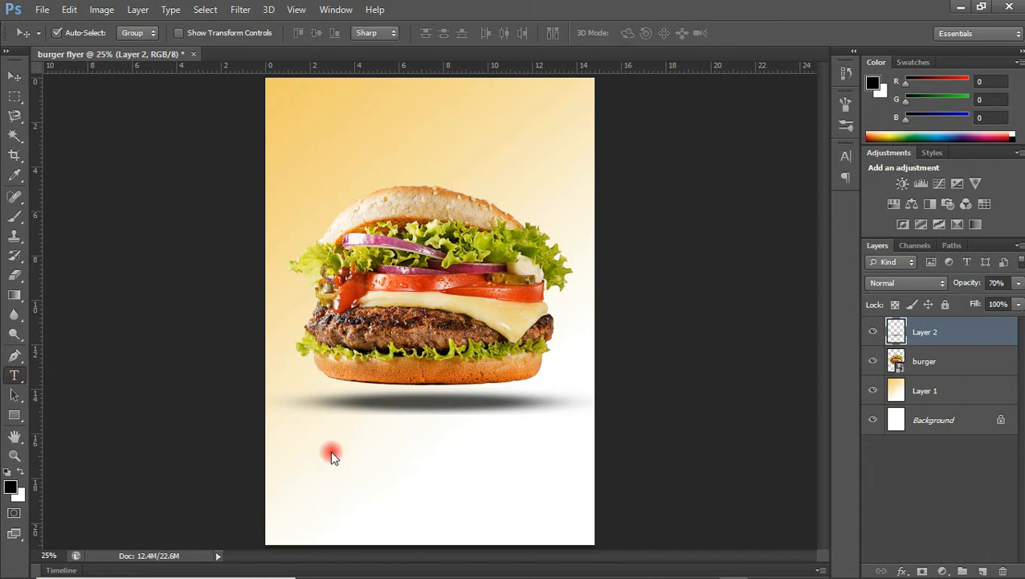
Start a text line below the shadow and set the font to Myriad Pro.
left_click(359, 464)
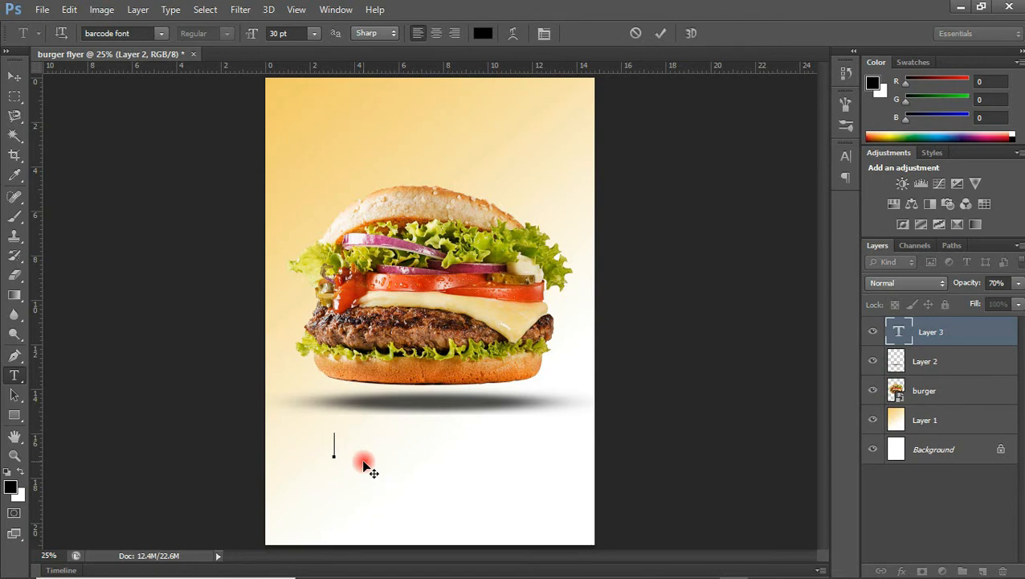
type("1")
key("BackSpace")
left_click(147, 37)
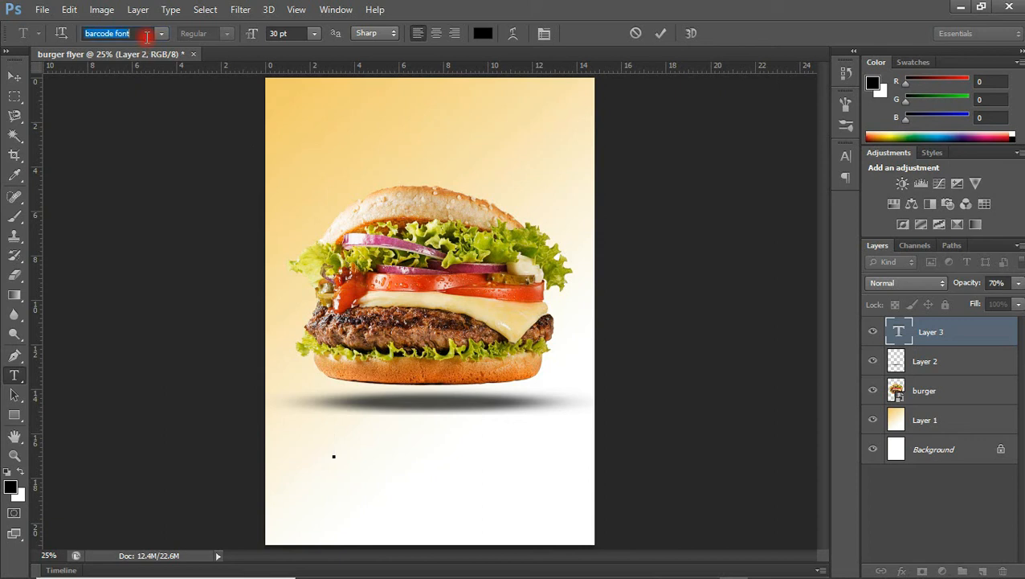
type("My")
key("Return")
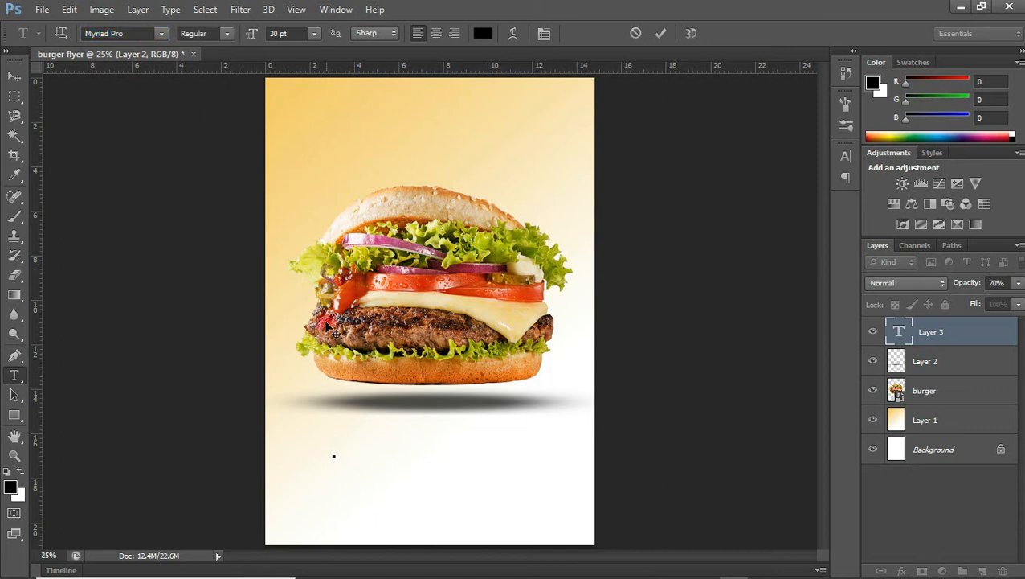
Type 'the best' and 'burger' as separate text lines below the shadow.
left_click(331, 458)
type("best")
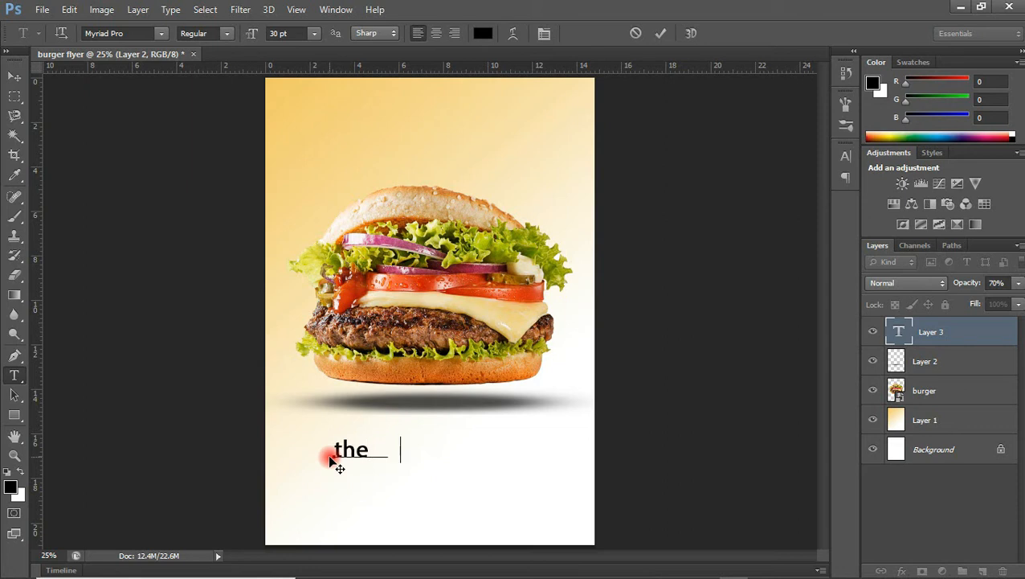
left_click(658, 36)
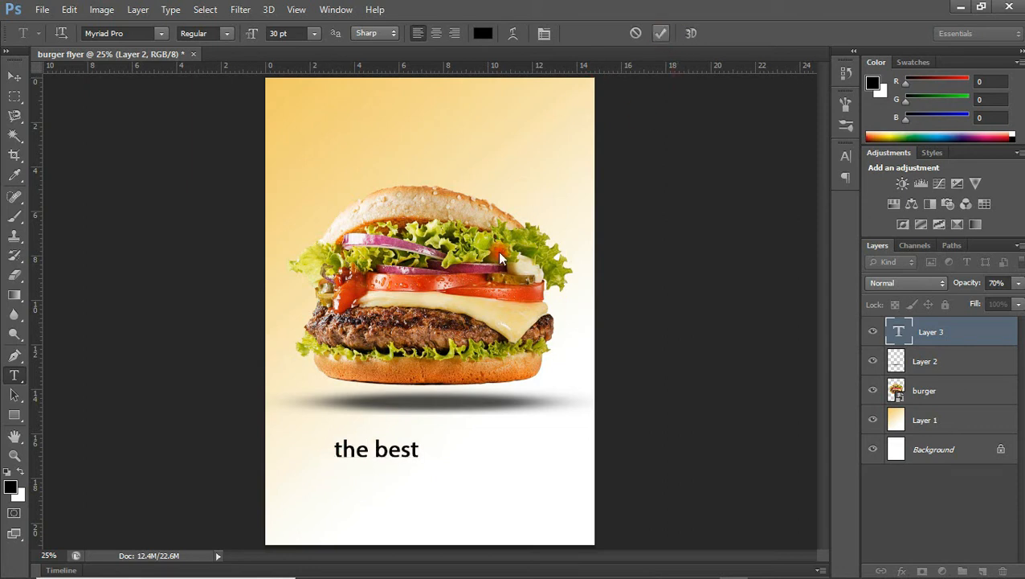
left_click(343, 476)
type("burger")
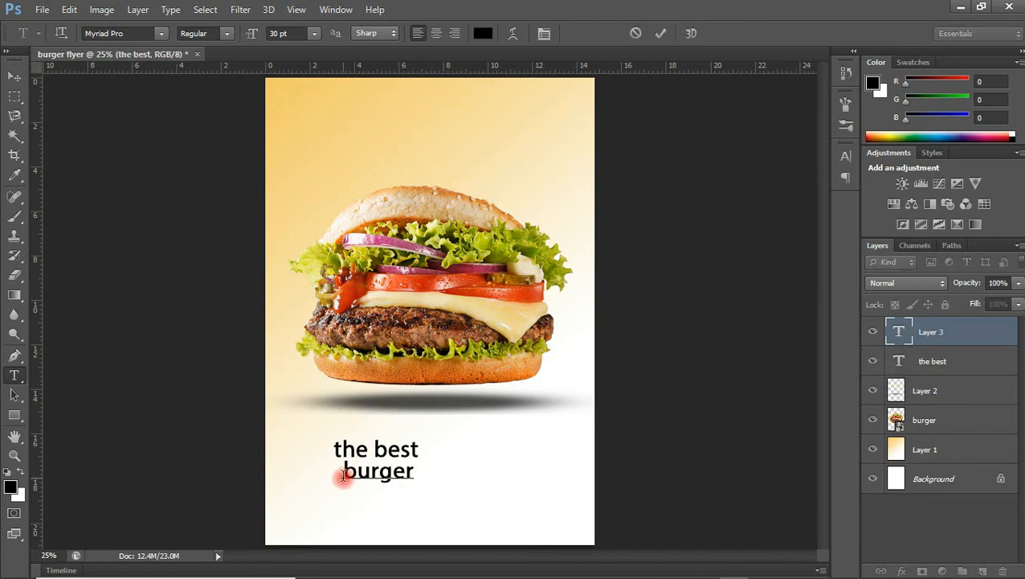
left_click(660, 34)
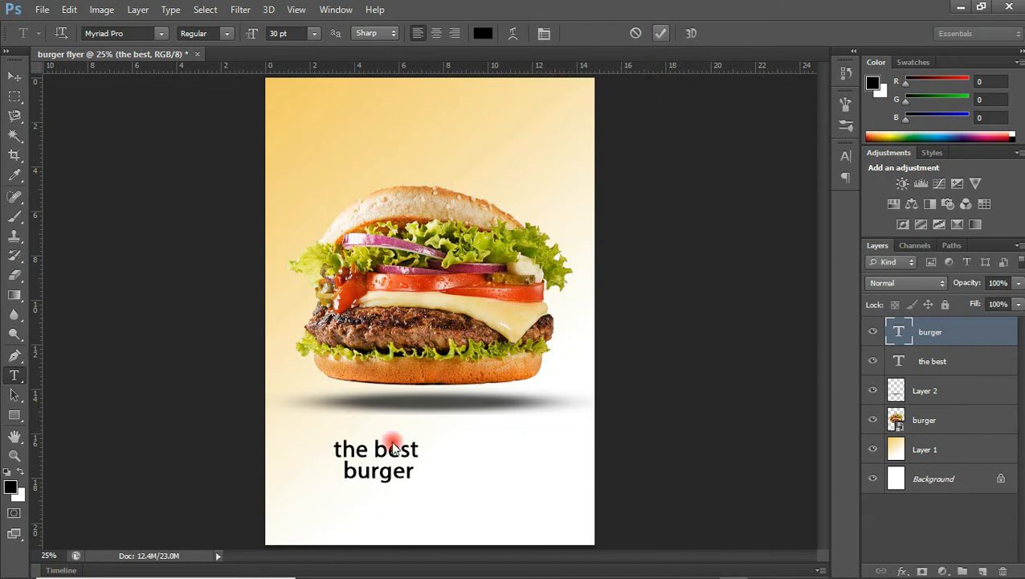
Add a third text line reading 'Food Service' beneath 'burger'.
left_click(353, 495)
type("fas")
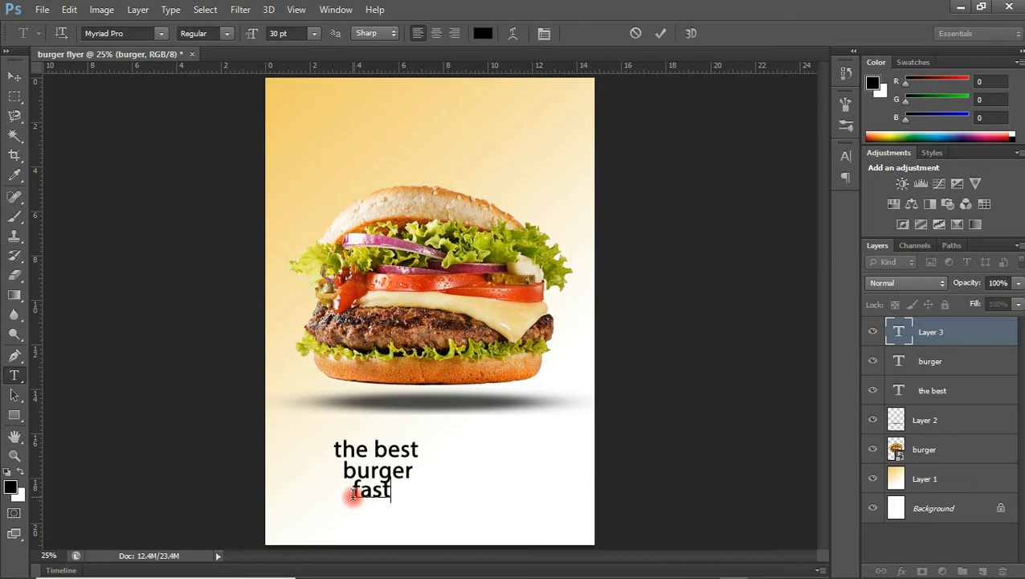
type("t")
key("BackSpace")
key("BackSpace")
key("BackSpace")
type("Foos")
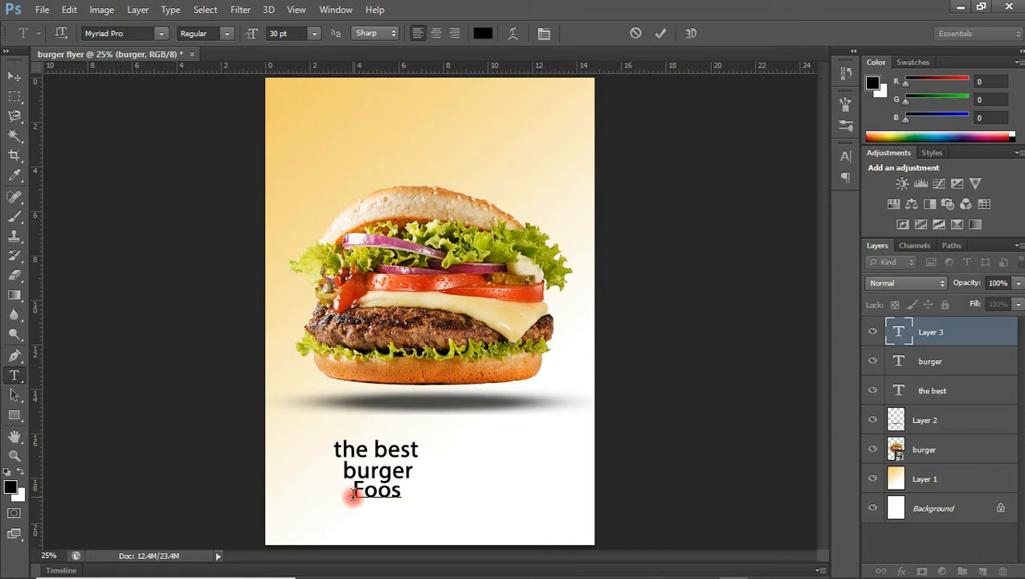
key("BackSpace")
type("d Service")
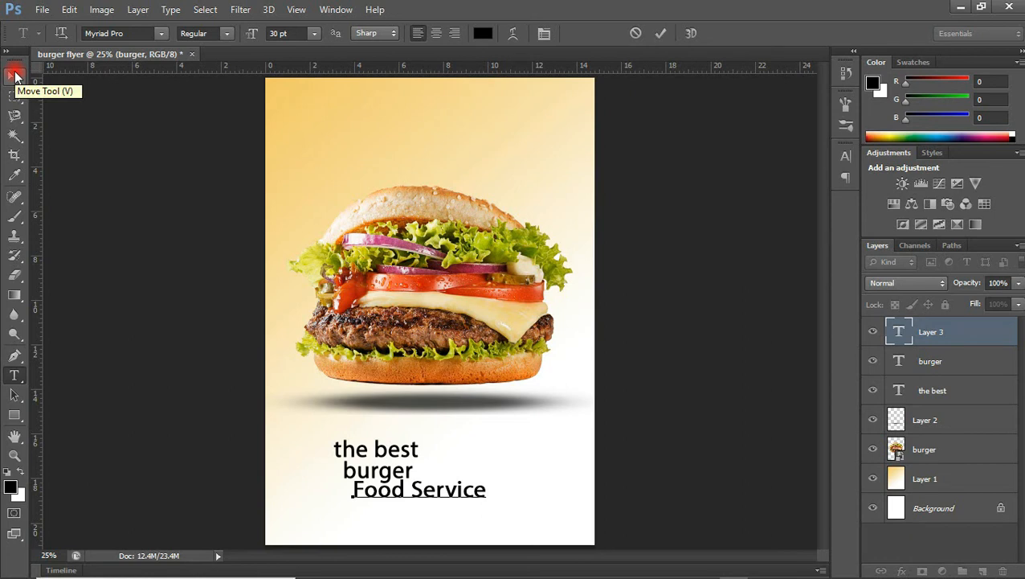
left_click(15, 75)
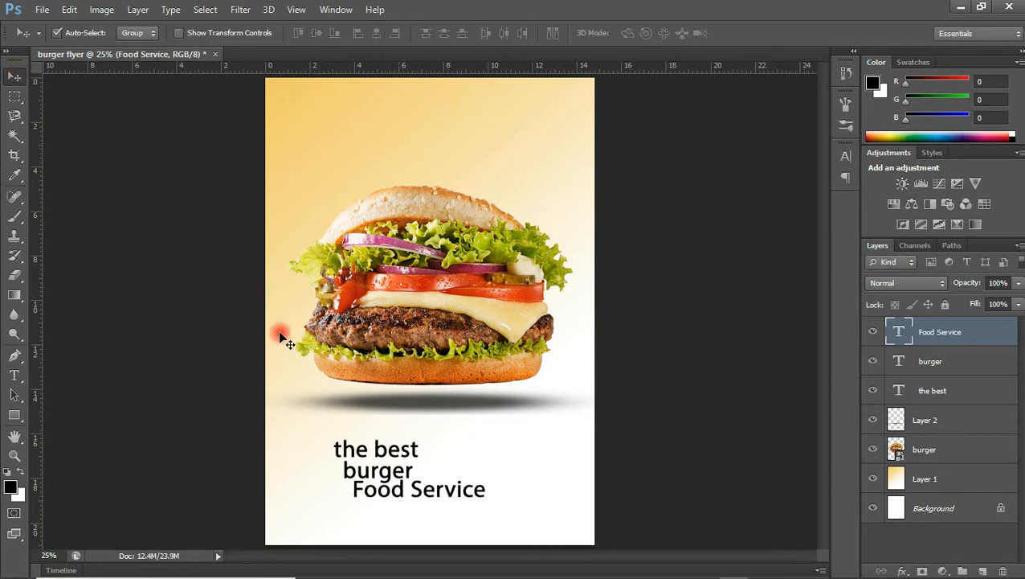
left_click(386, 454)
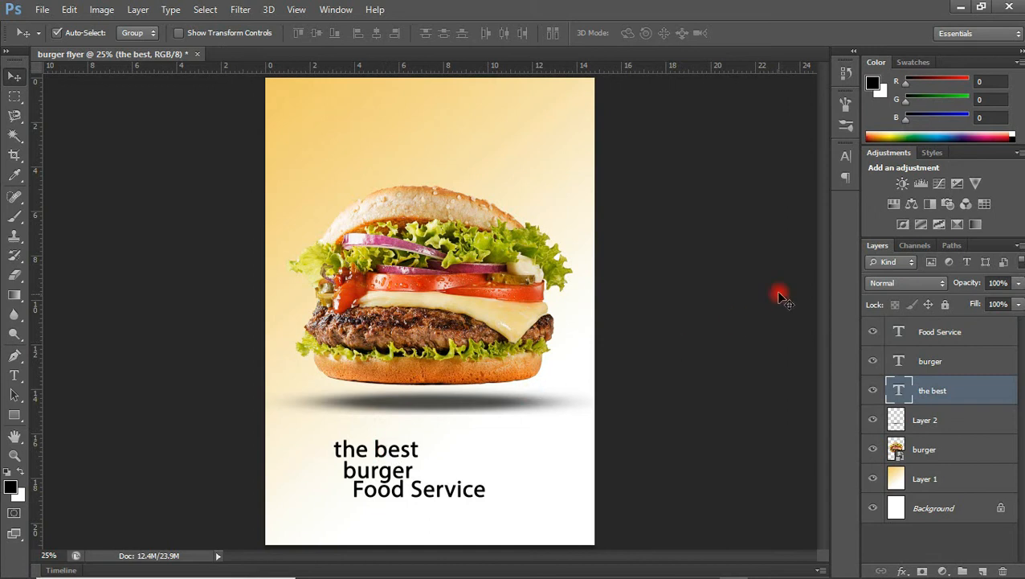
Make the 'the best' line all caps at 18 pt in the Character panel.
left_click(846, 154)
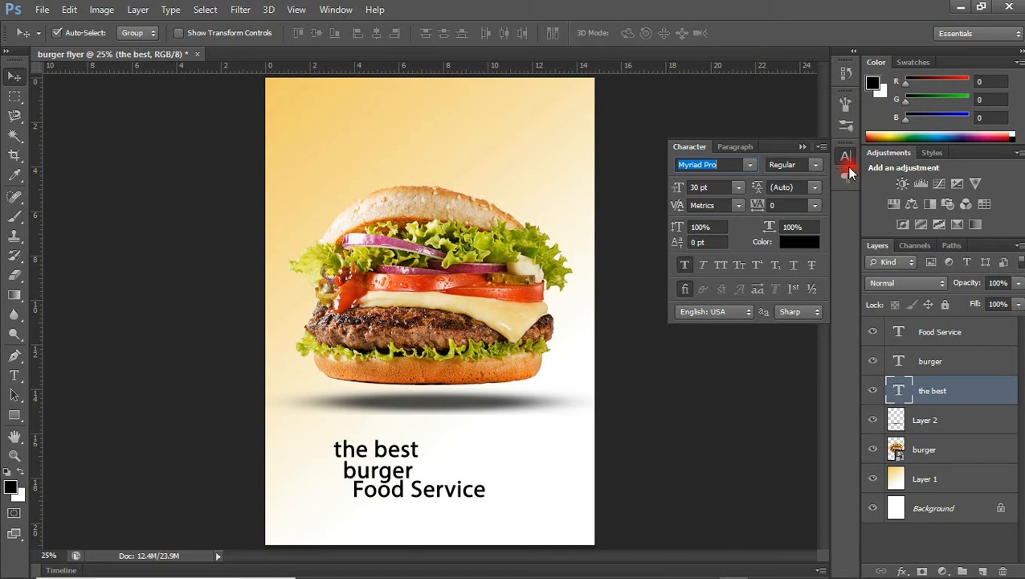
left_click(338, 11)
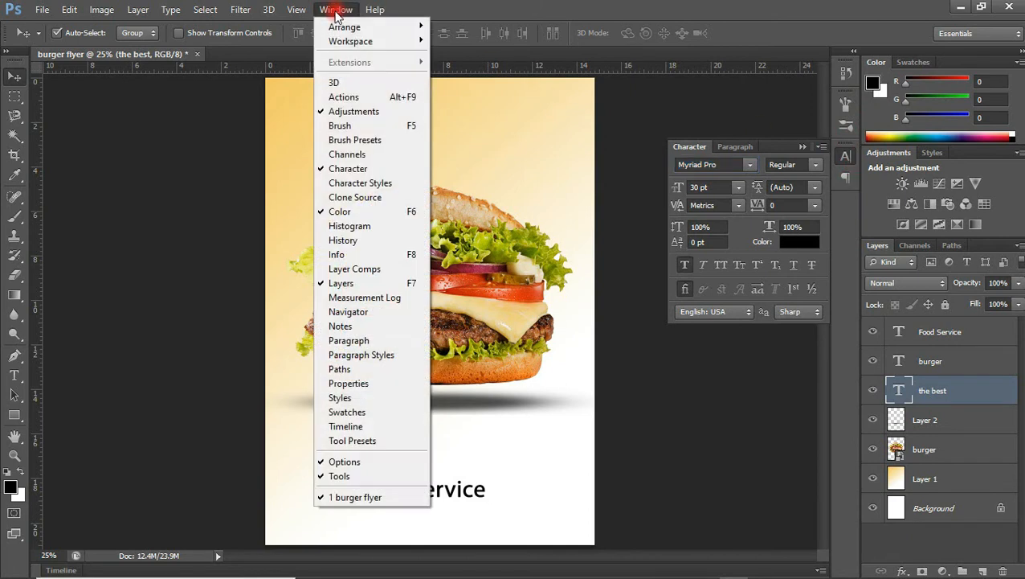
left_click(340, 170)
left_click(842, 160)
left_click(841, 158)
left_click(841, 158)
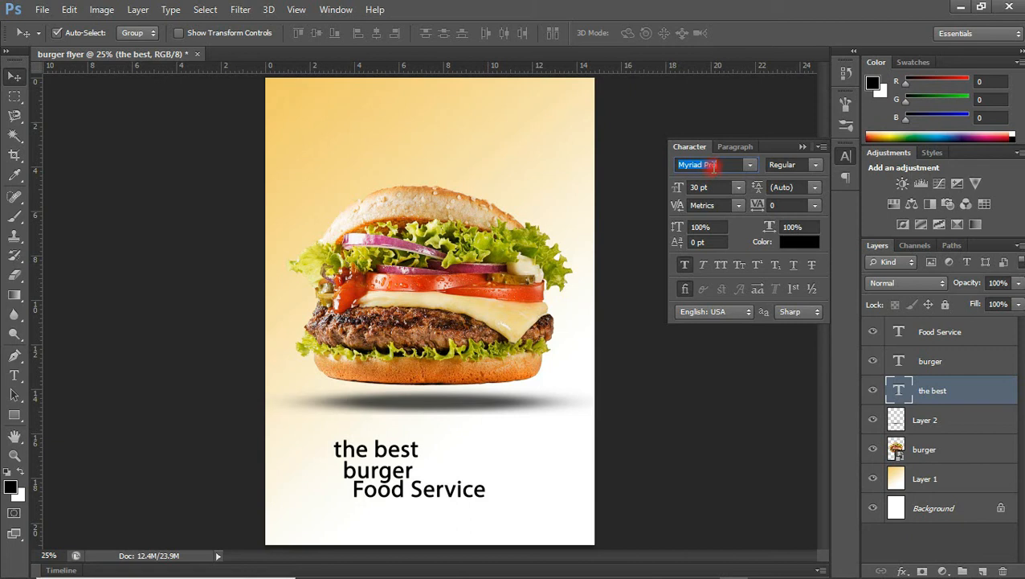
left_click(722, 266)
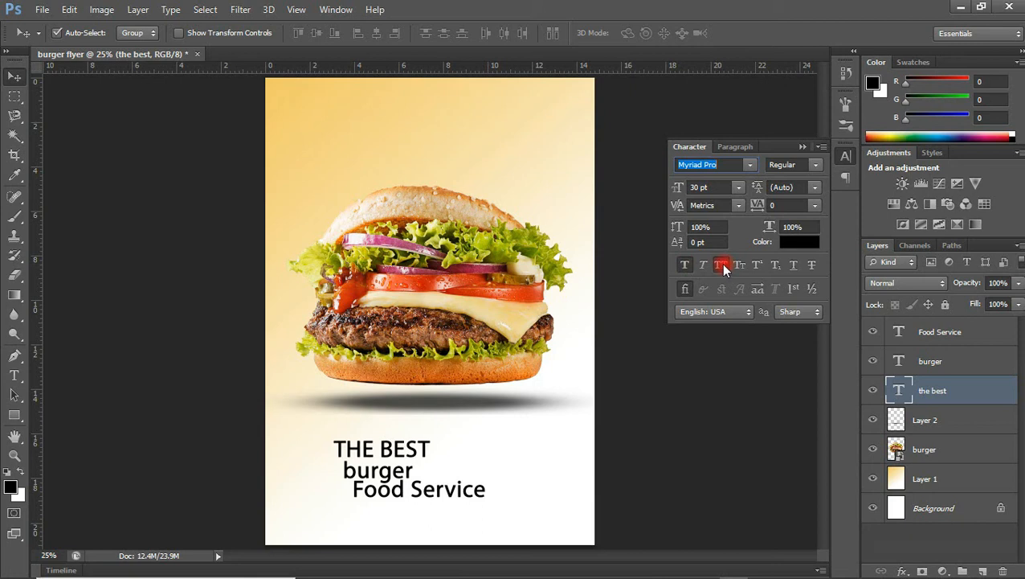
left_click(736, 186)
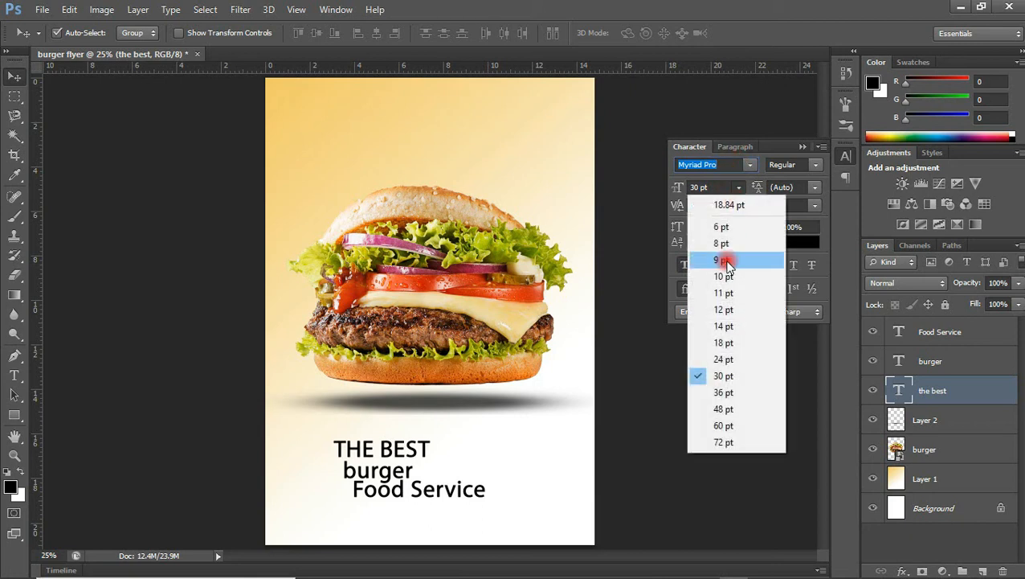
left_click(725, 343)
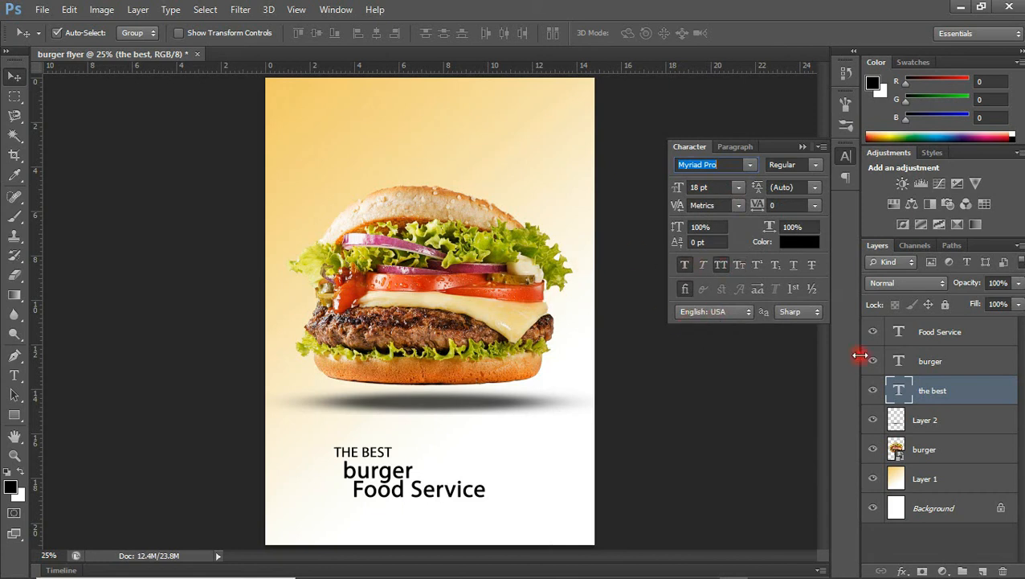
left_click(924, 363)
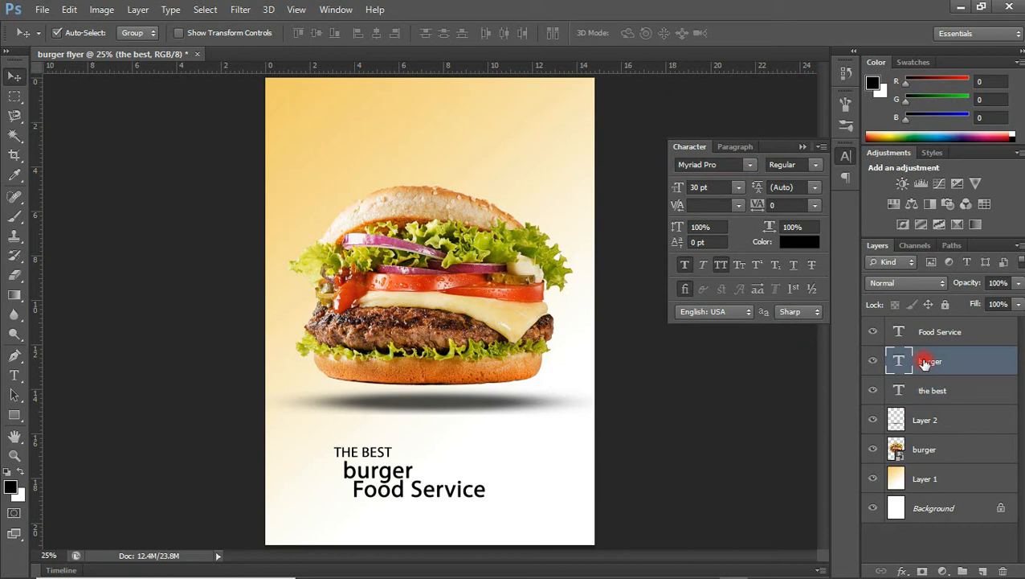
Try fonts for the burger line, applying DavysCrappyWrit.
left_click(704, 167)
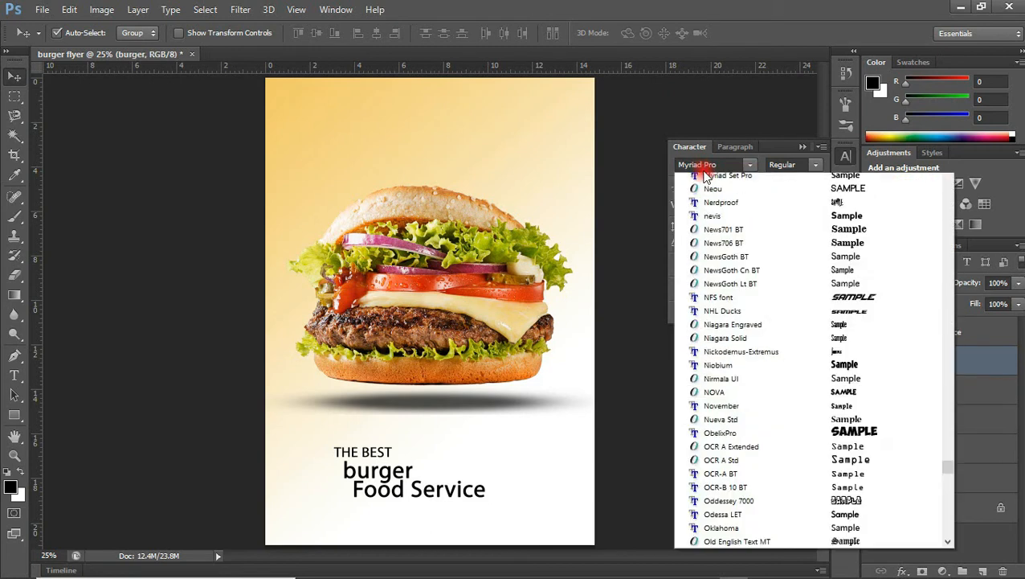
left_click(707, 167)
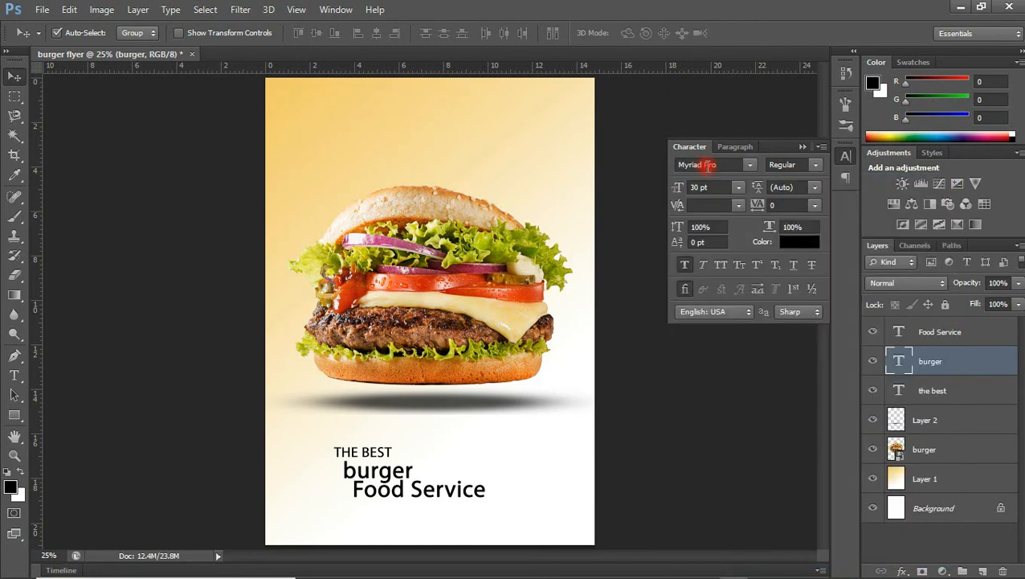
left_click(748, 165)
left_click(714, 165)
left_click(749, 165)
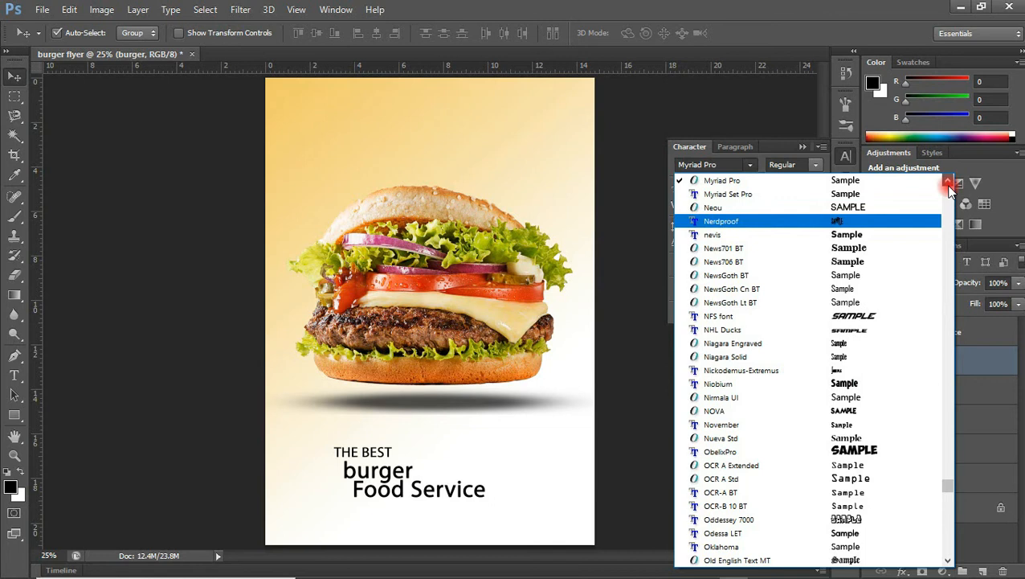
left_click(948, 182)
left_click_drag(946, 480, 948, 412)
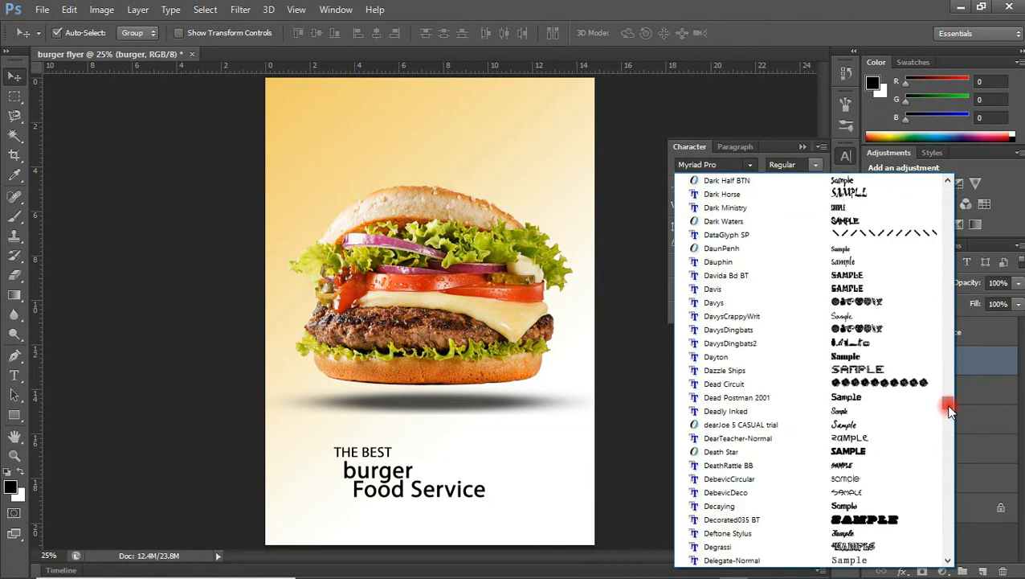
left_click(732, 316)
Switch the burger line to Helvetica Inserat LT Std and make it all caps.
type("Helsinki")
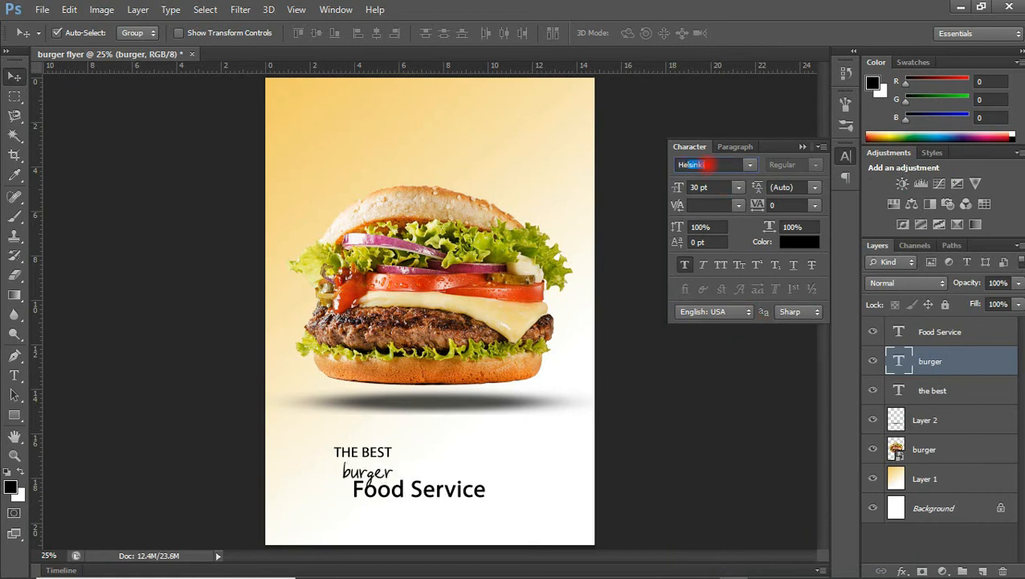
left_click(752, 164)
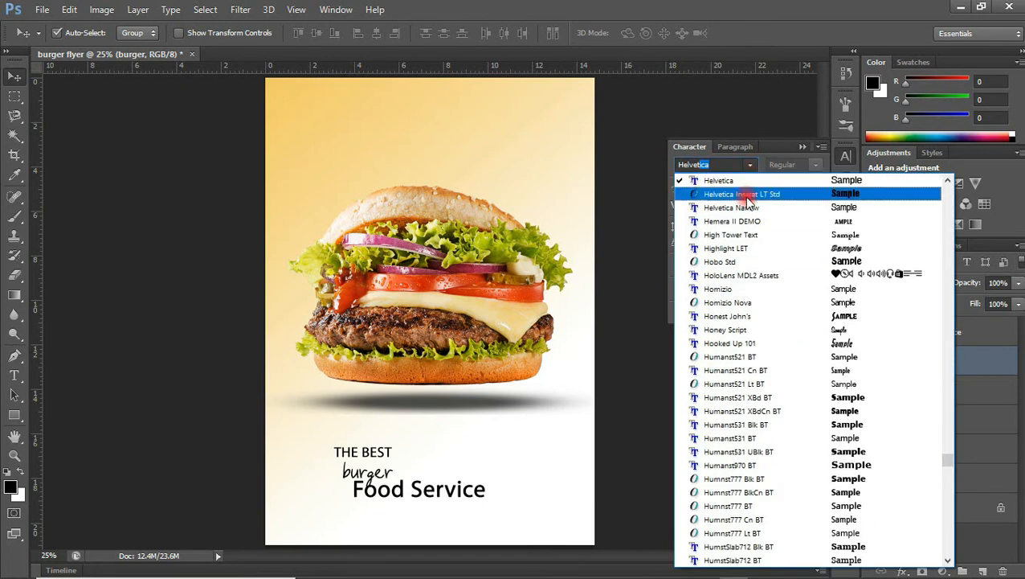
left_click(749, 196)
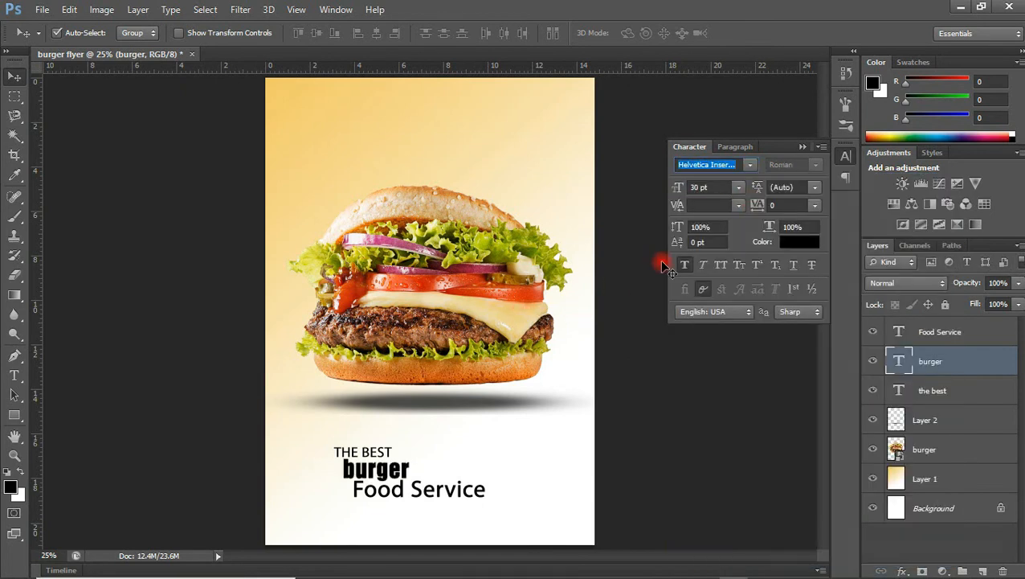
left_click(721, 265)
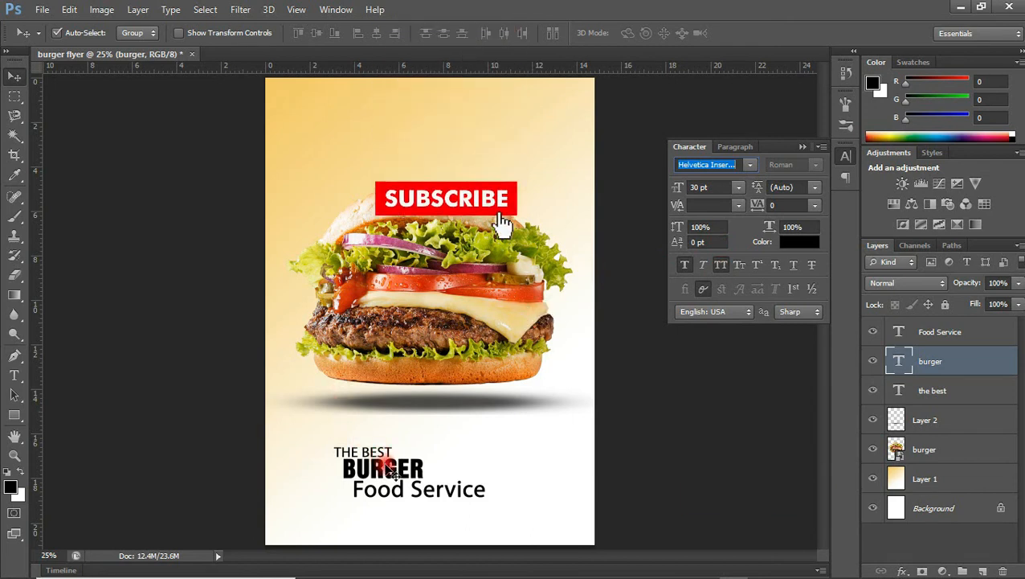
Nudge BURGER left, right and down to align it between THE BEST and Food Service.
left_click_drag(391, 471, 380, 470)
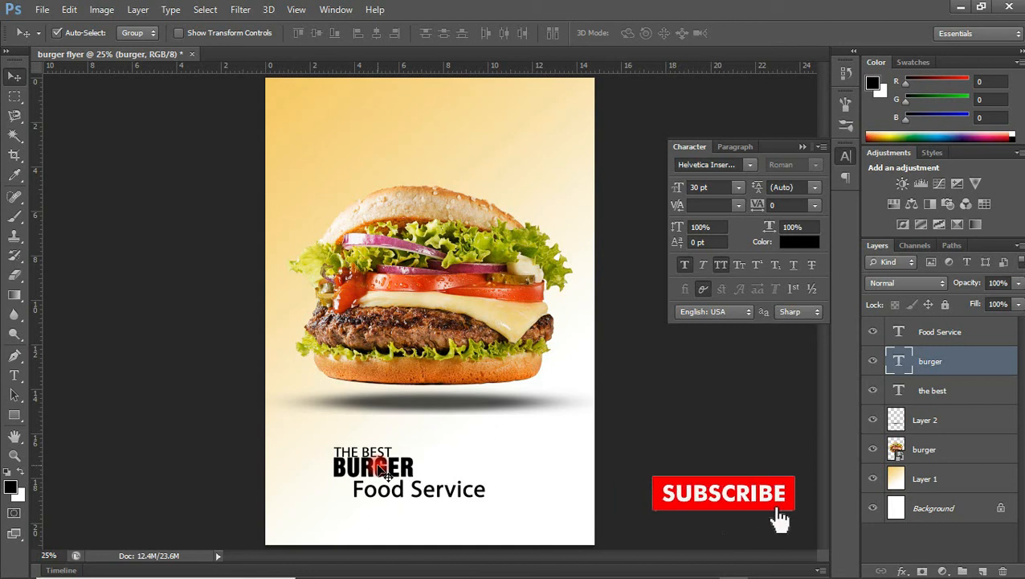
key("Right")
key("Down")
key("Right")
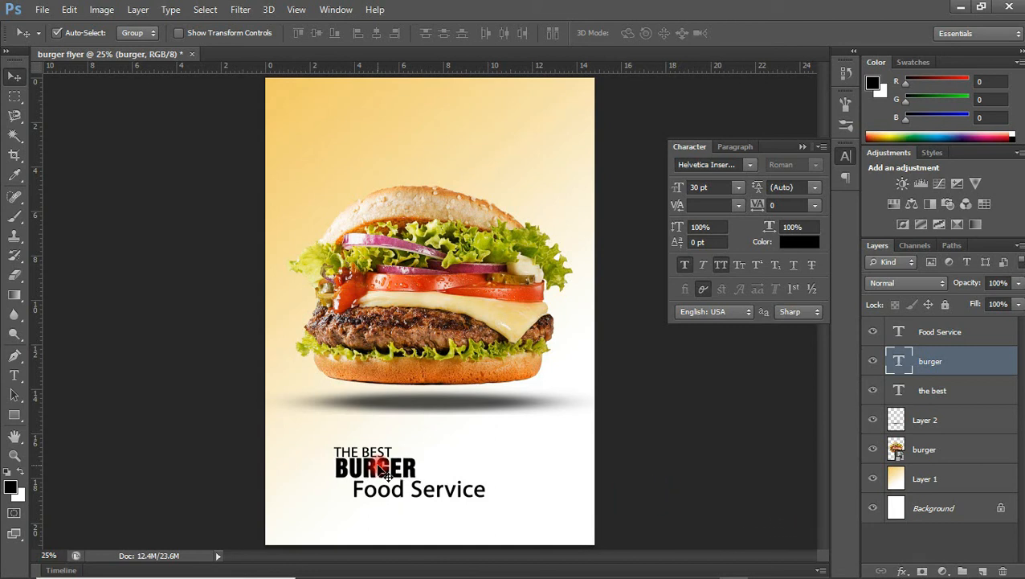
left_click(423, 495)
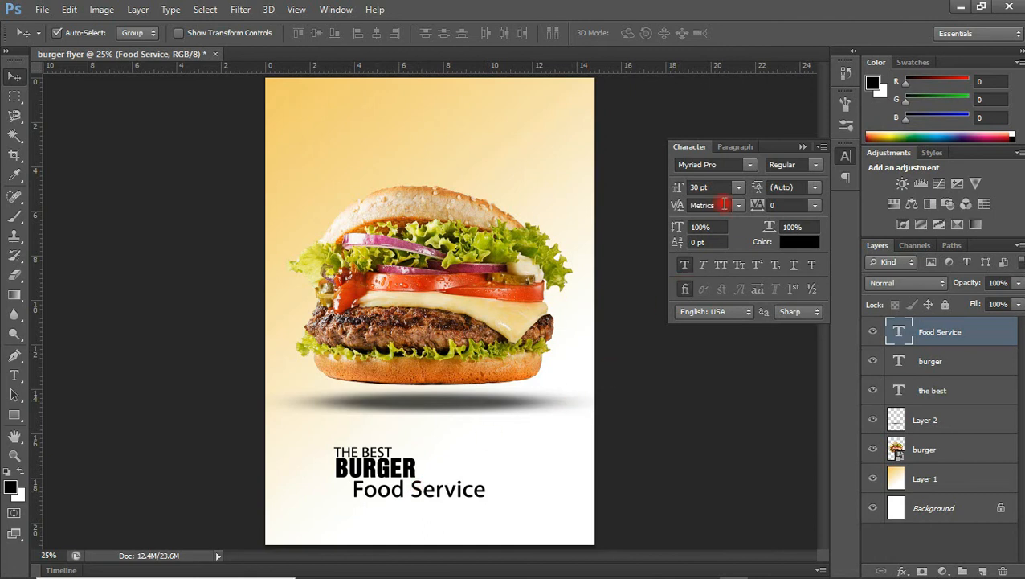
Apply the Miraculous script font to Food Service and move it directly under BURGER.
left_click(721, 169)
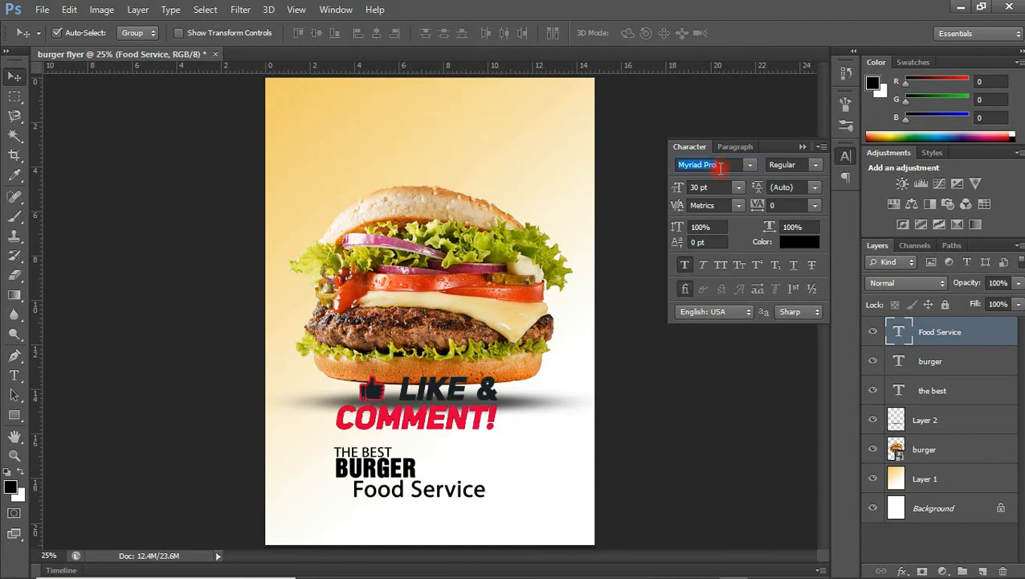
scroll(721, 168, "up", 5)
scroll(721, 166, "up", 4)
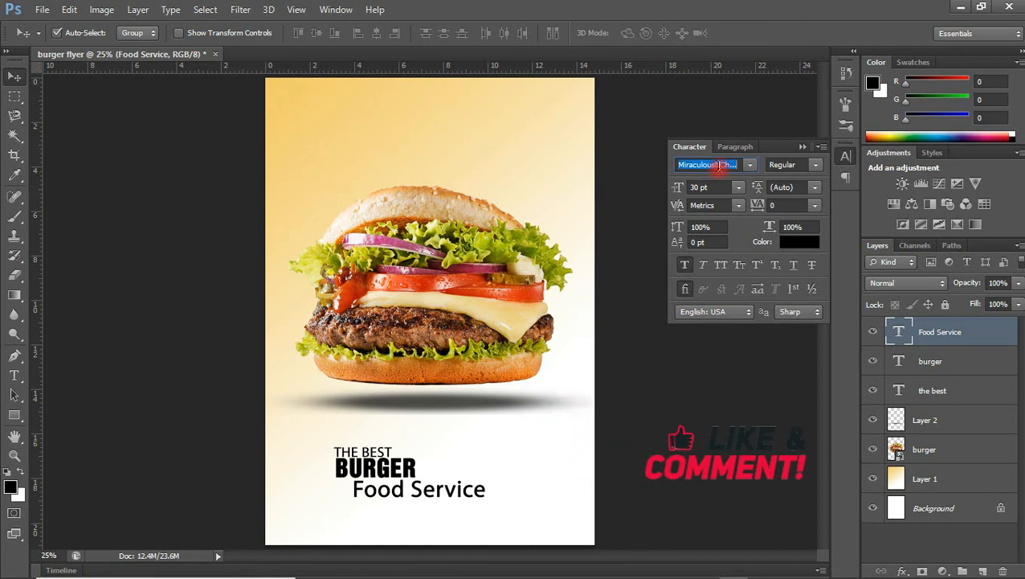
left_click(704, 198)
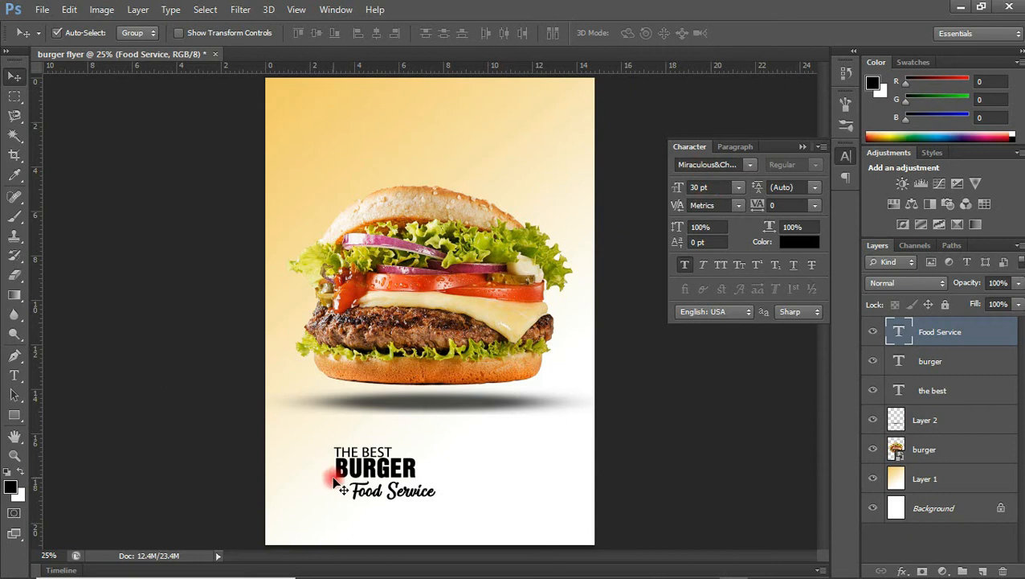
left_click_drag(391, 515, 375, 512)
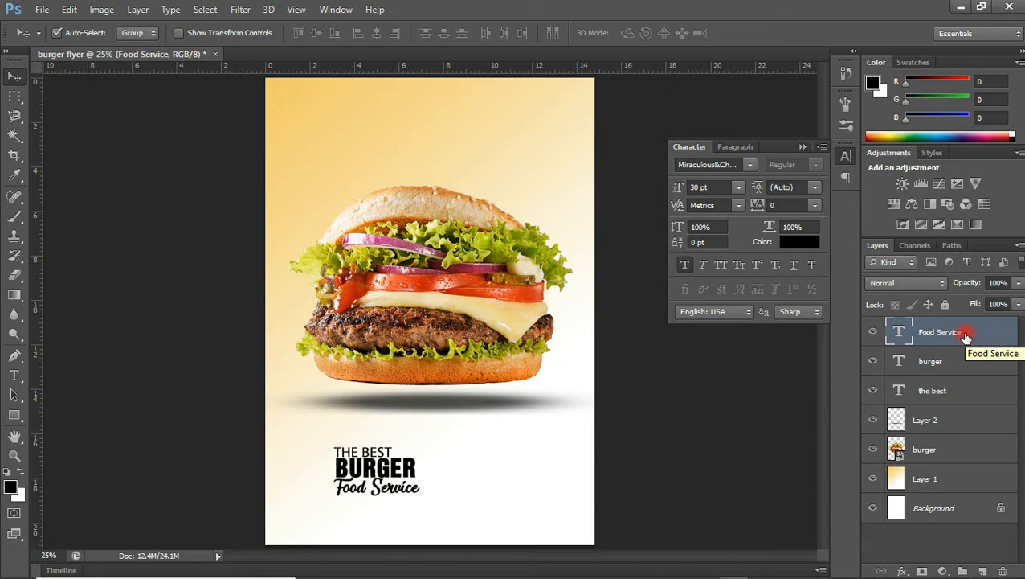
left_click(939, 402, "shift")
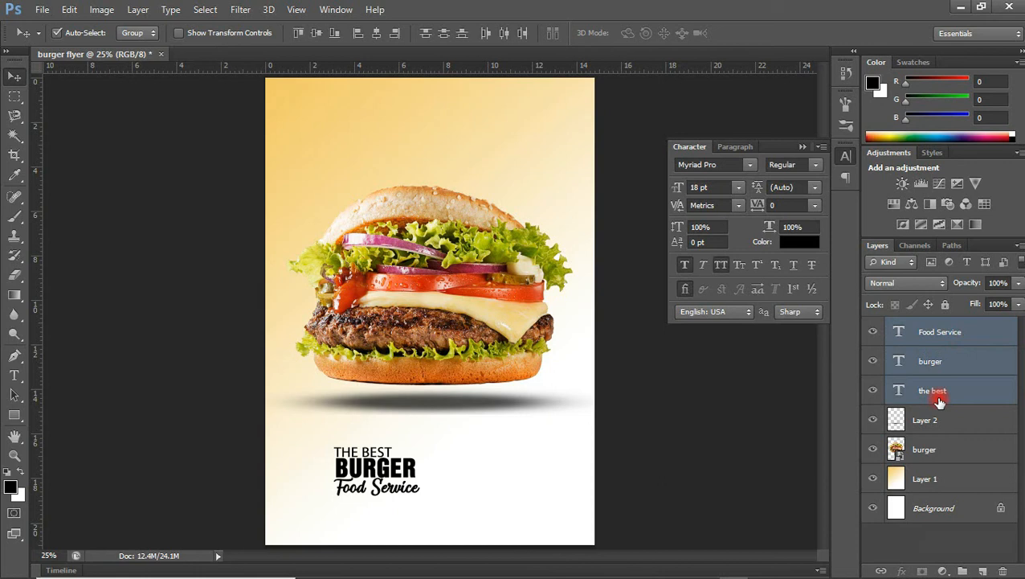
Group the three title lines, scale the group to about 84% and place it top-left.
key("ctrl+g")
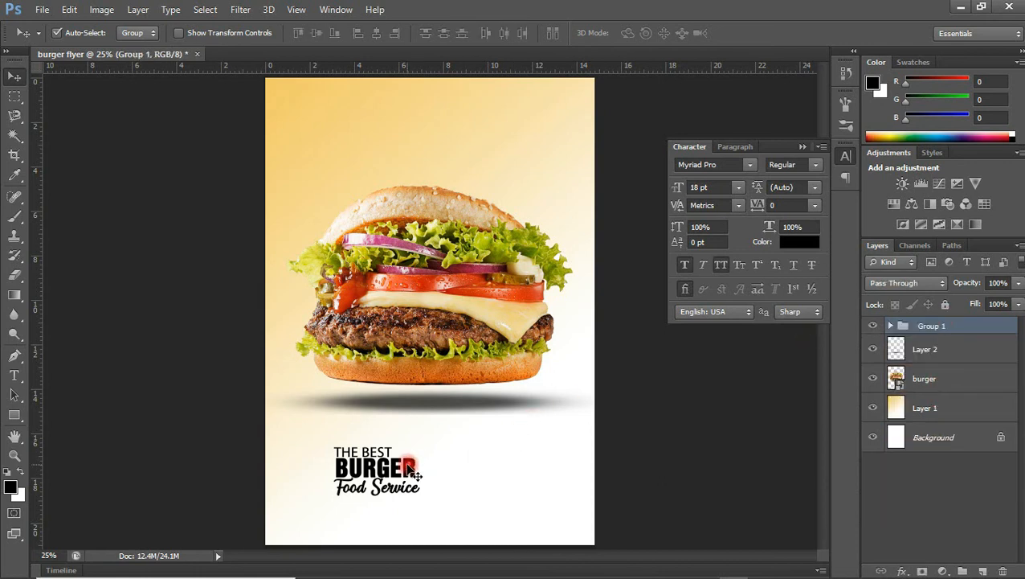
left_click_drag(409, 469, 361, 107)
key("ctrl+t")
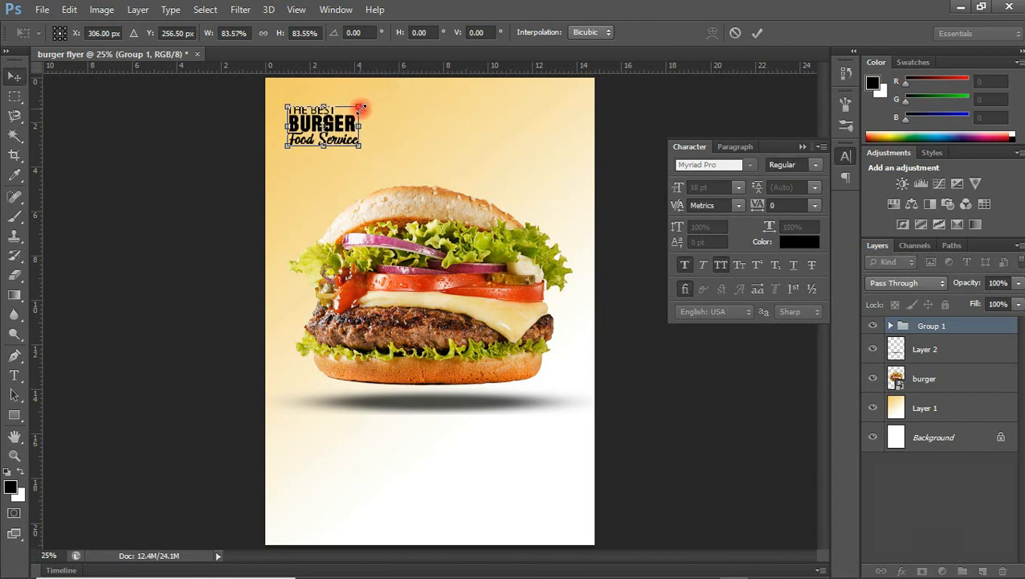
double_click(351, 127)
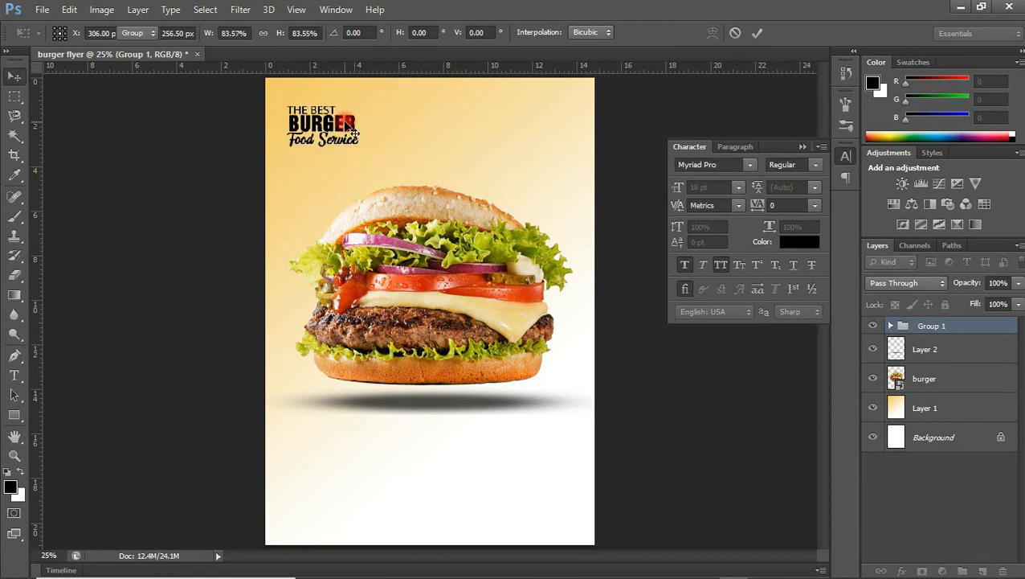
left_click_drag(346, 130, 343, 125)
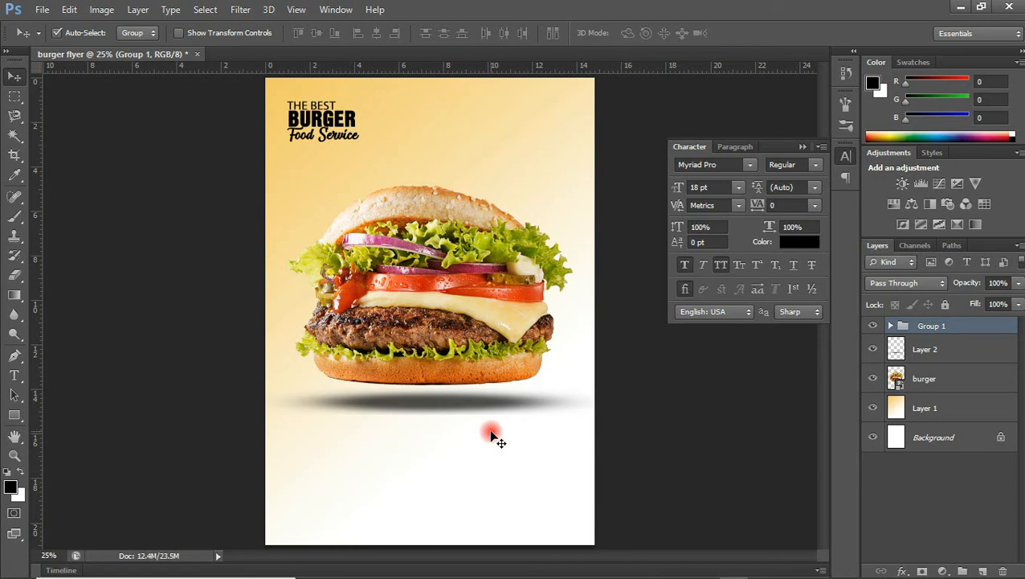
left_click(15, 375)
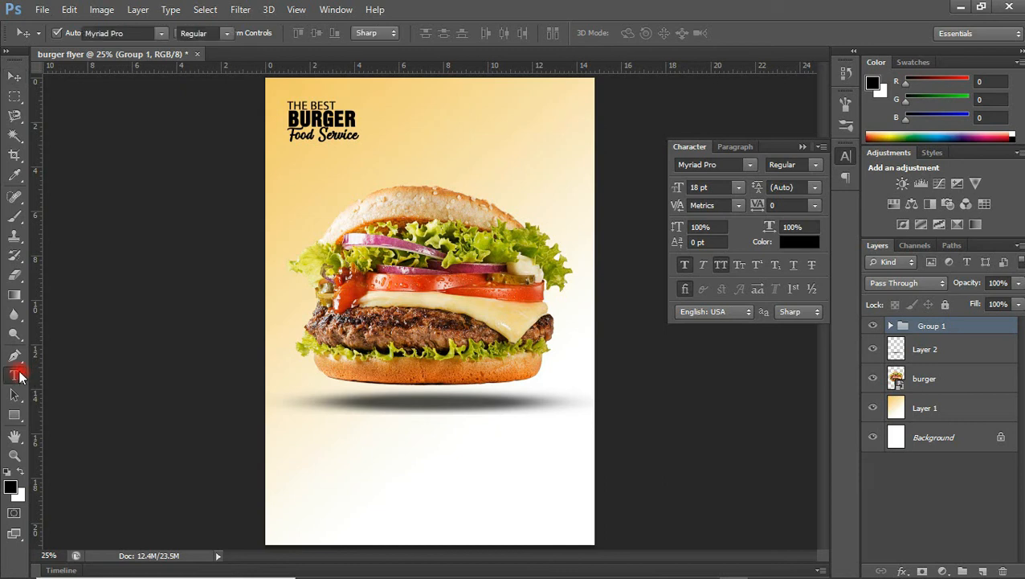
Add the text 'BUY 1 GET 1 FREE + FREE DRINK NO WAITING' below the burger.
left_click(346, 448)
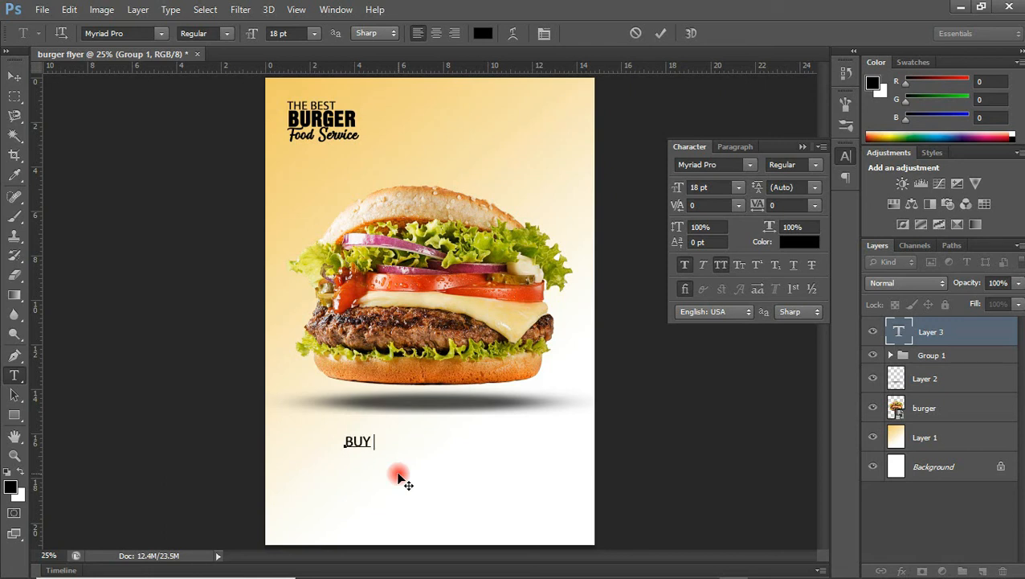
type("BUY 1 GET 1 FREE")
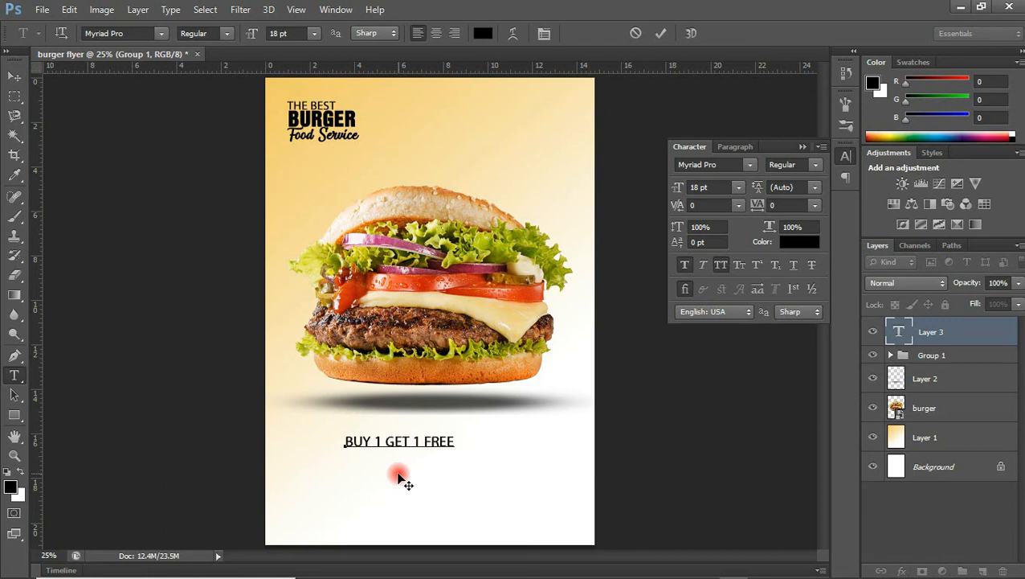
type(" + FREE DRI")
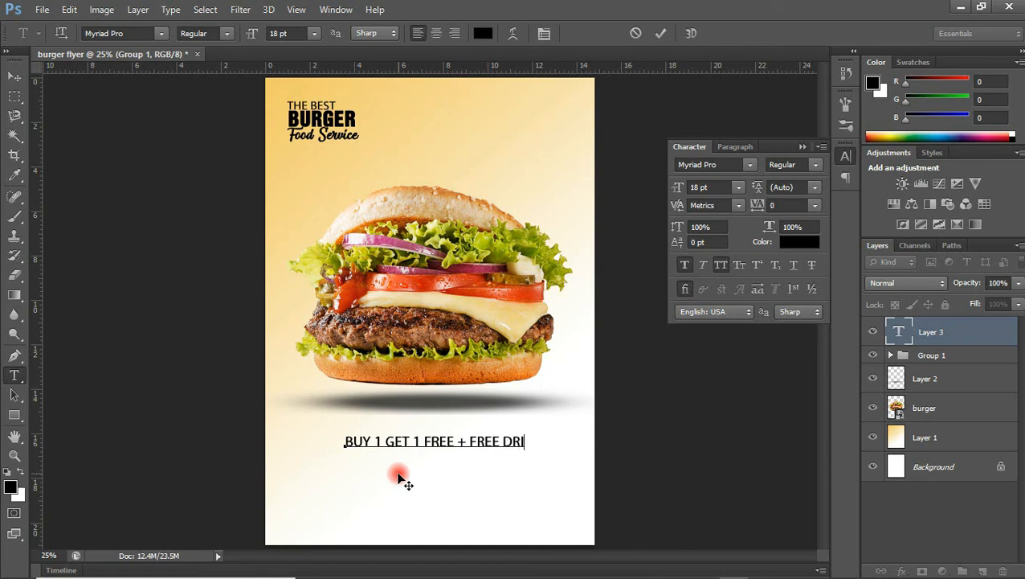
type("N")
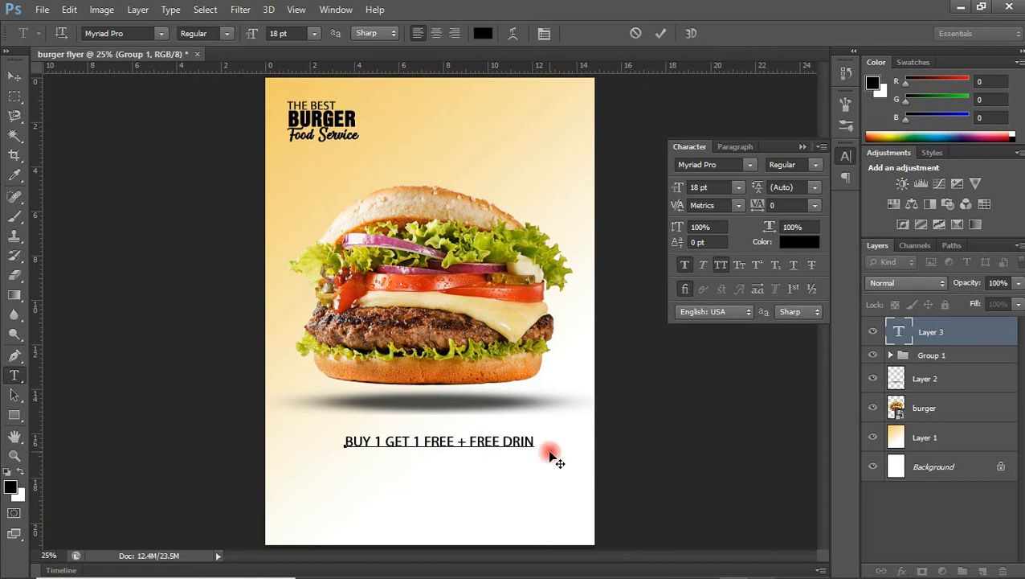
type("K NO WAI")
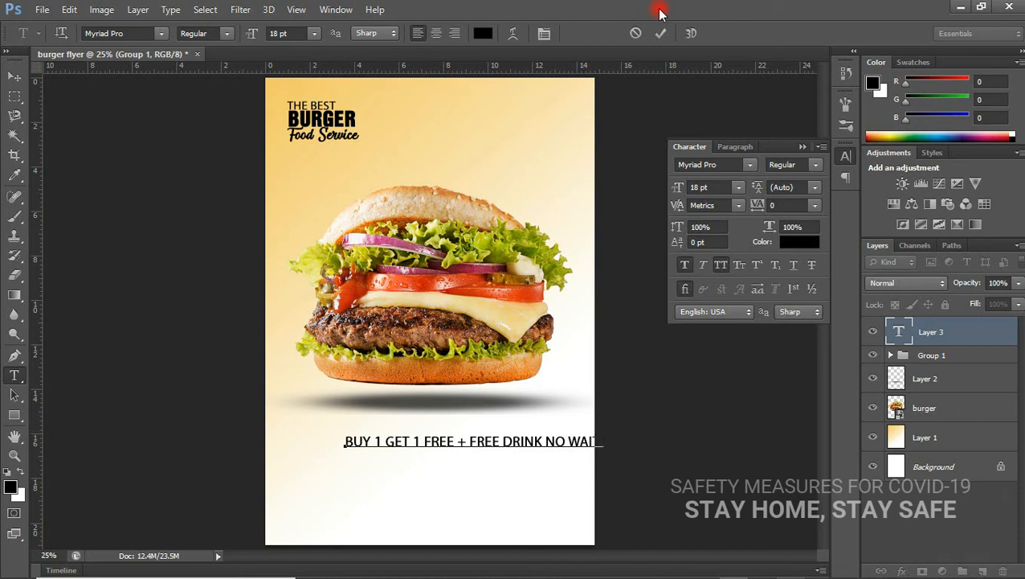
type("TIN")
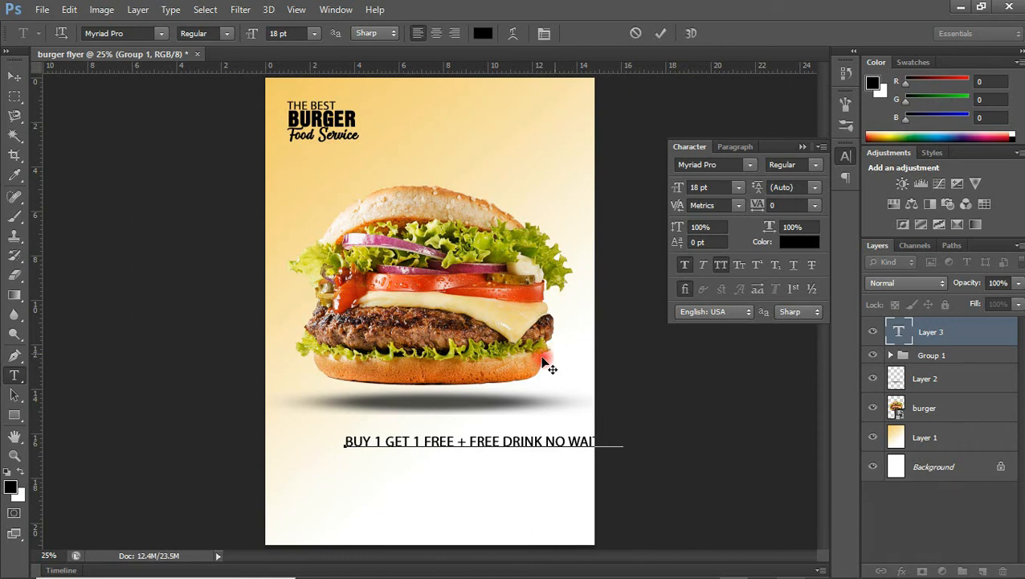
left_click(16, 80)
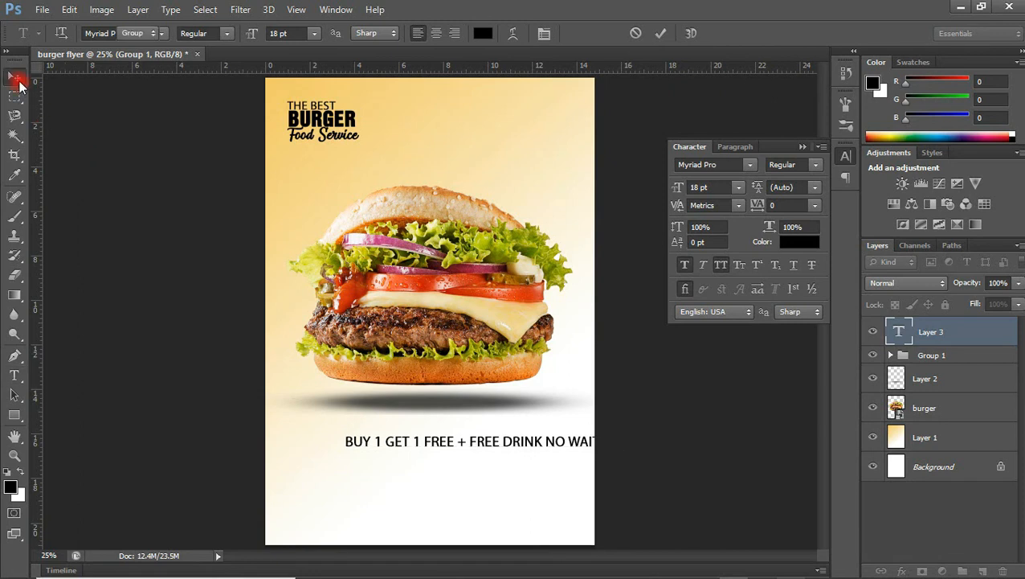
left_click_drag(555, 442, 506, 431)
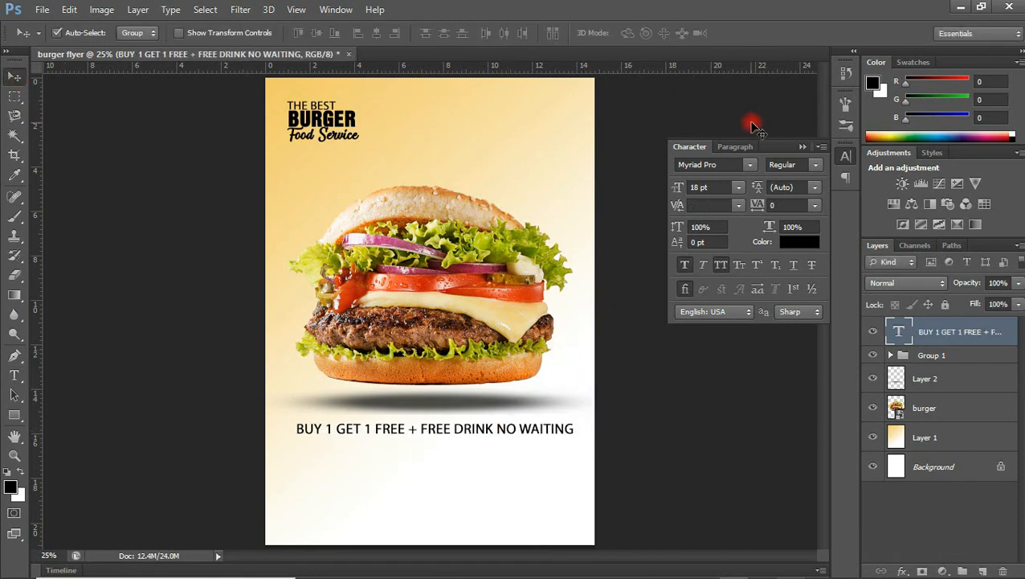
Set the offer line to 14 pt and centre it under the burger.
left_click(738, 186)
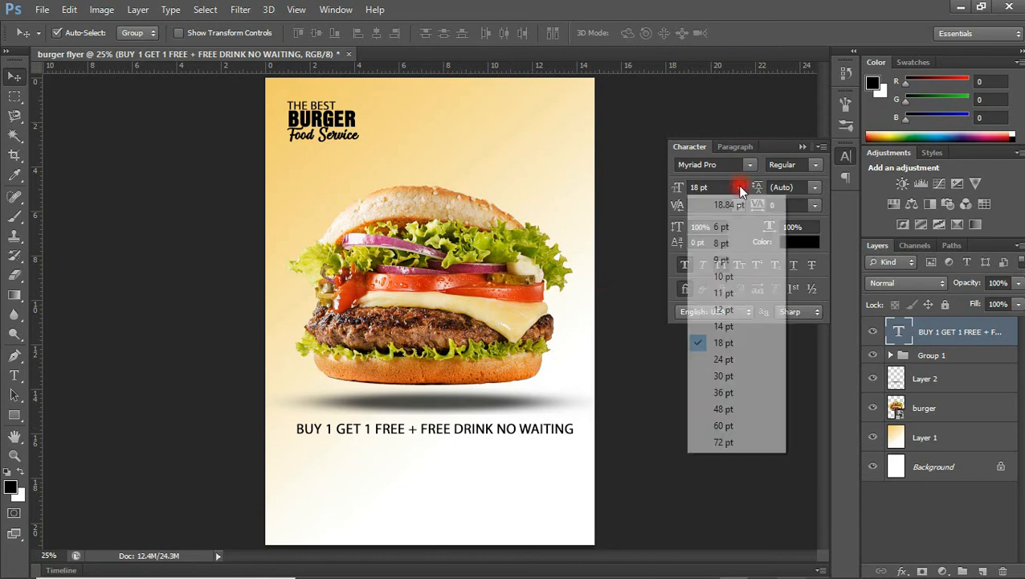
left_click(724, 309)
left_click_drag(469, 434, 499, 428)
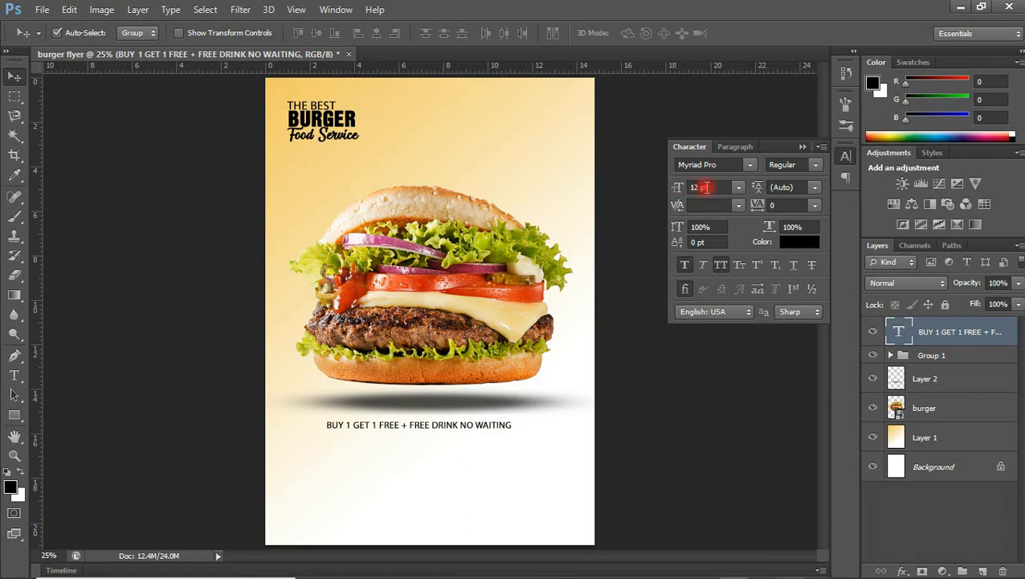
left_click(739, 187)
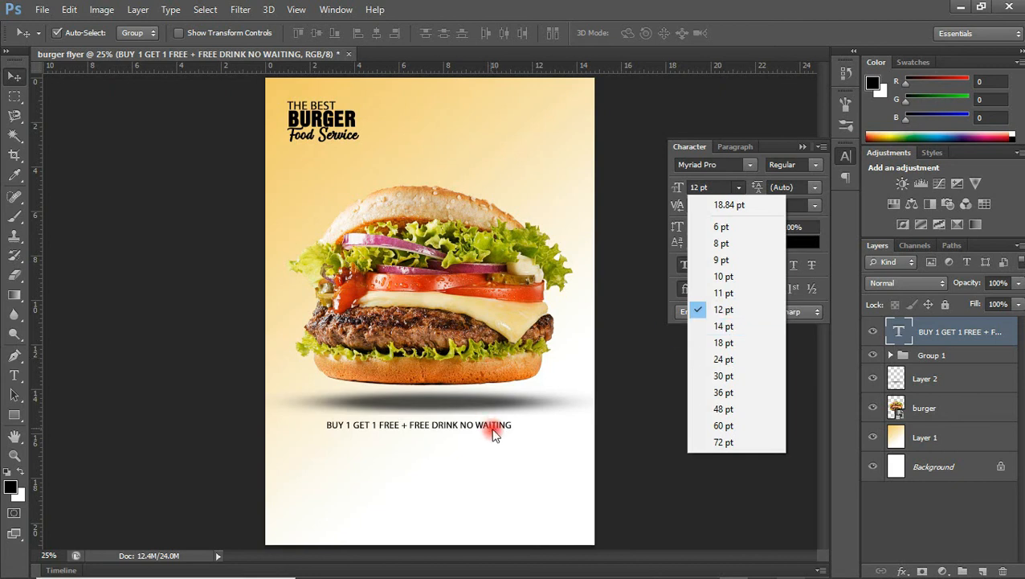
left_click(713, 327)
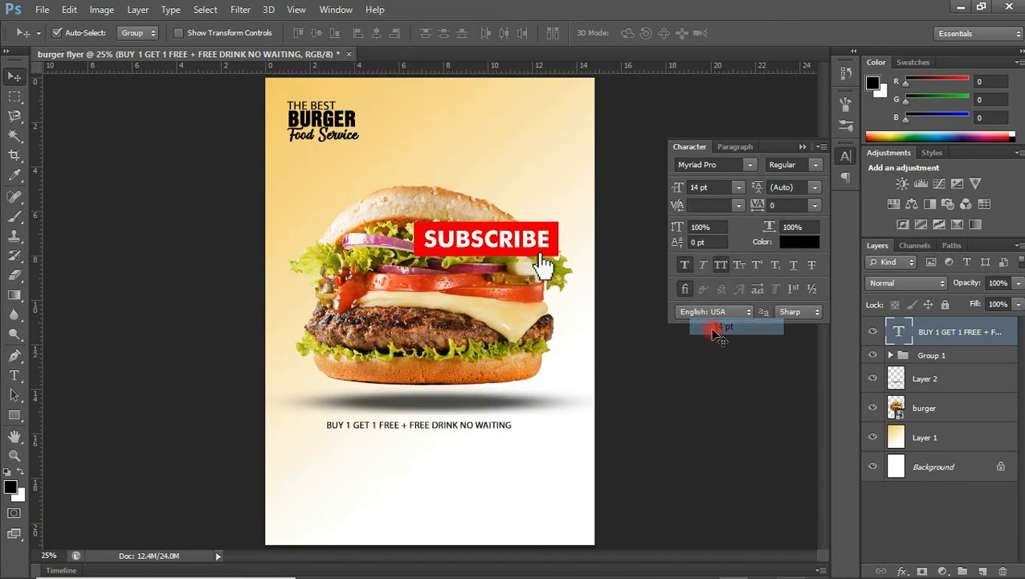
left_click_drag(476, 426, 458, 425)
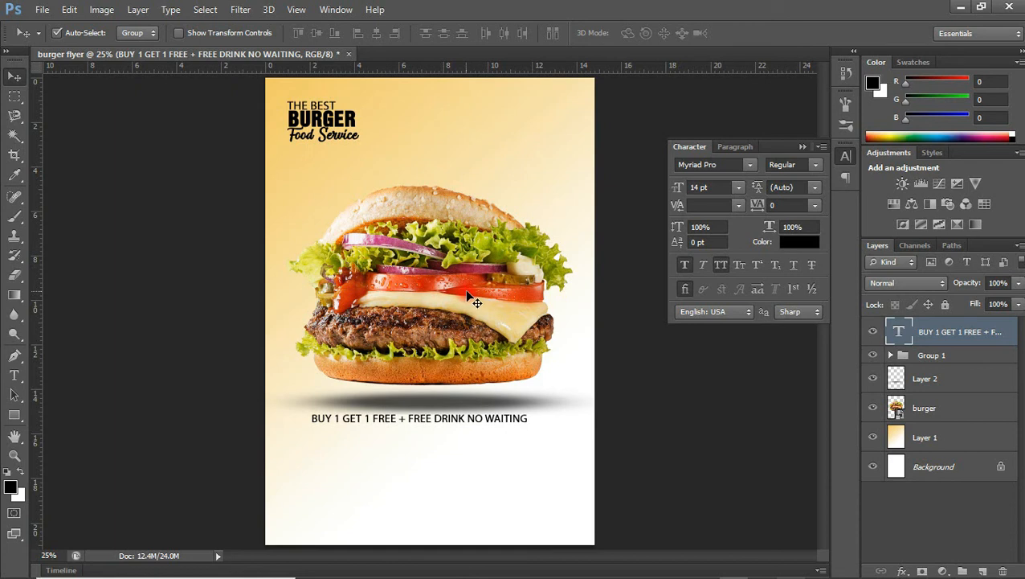
Group the burger image with its shadow Layer 2 and name the group BURGER.
left_click(924, 408)
left_click(944, 379, "shift")
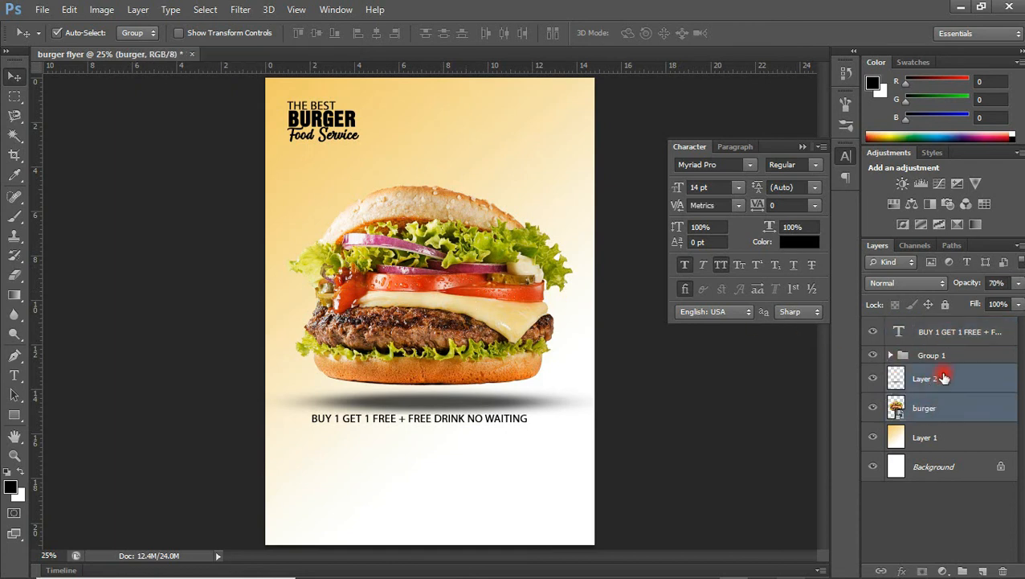
key("ctrl+g")
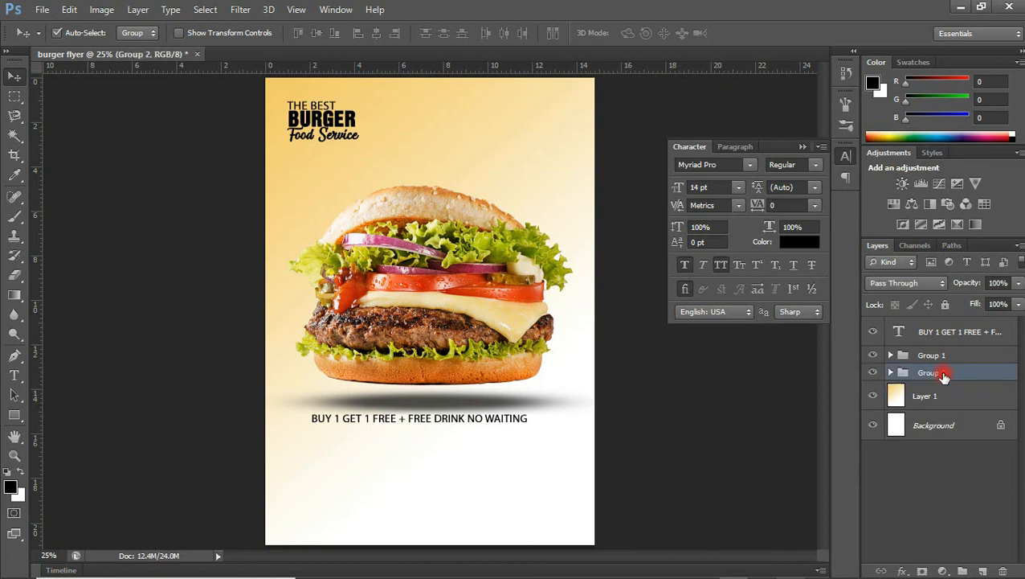
double_click(930, 374)
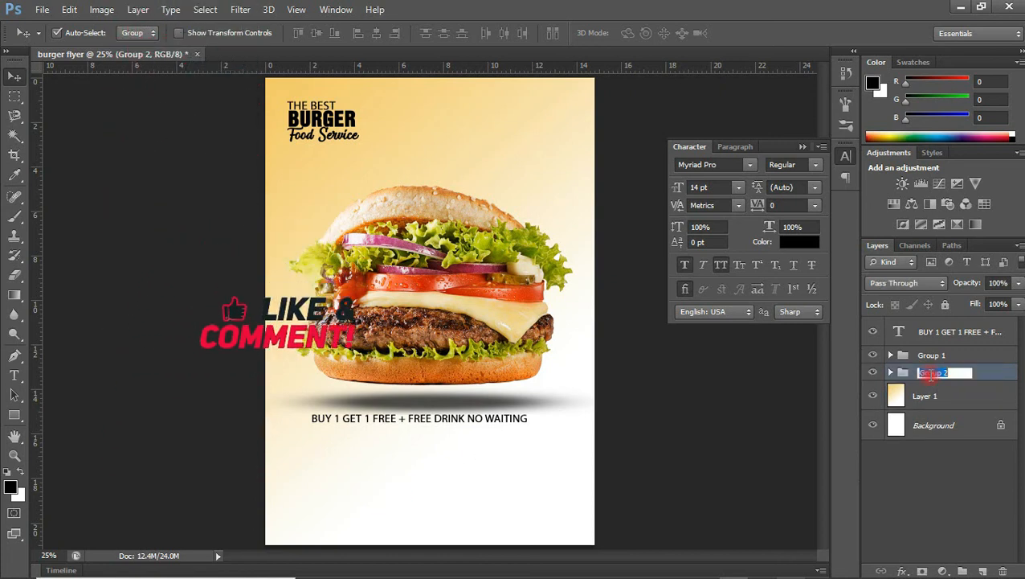
type("BURGER")
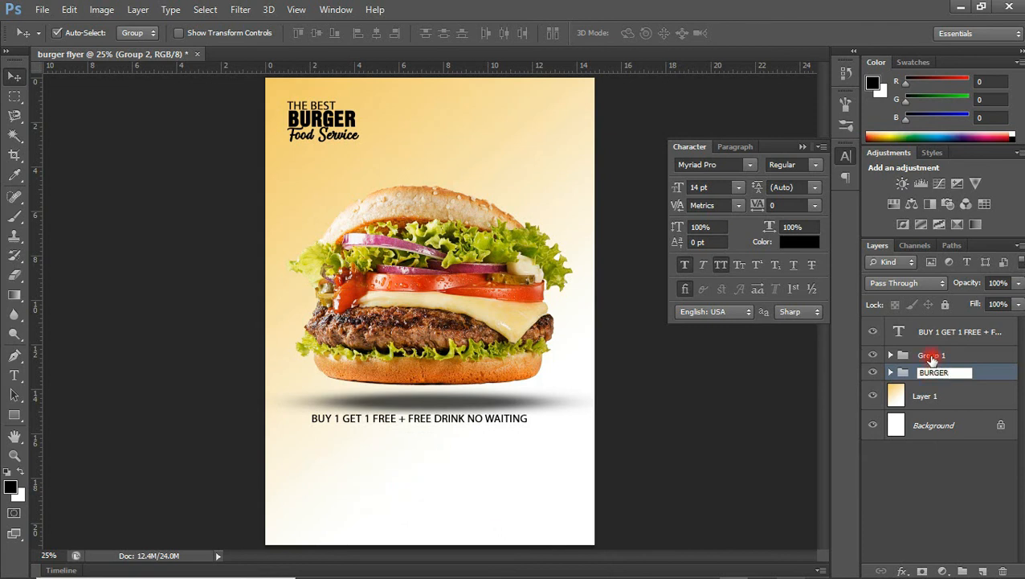
left_click(929, 357)
Rename Group 1 to LOGO and raise the burger image slightly.
double_click(930, 357)
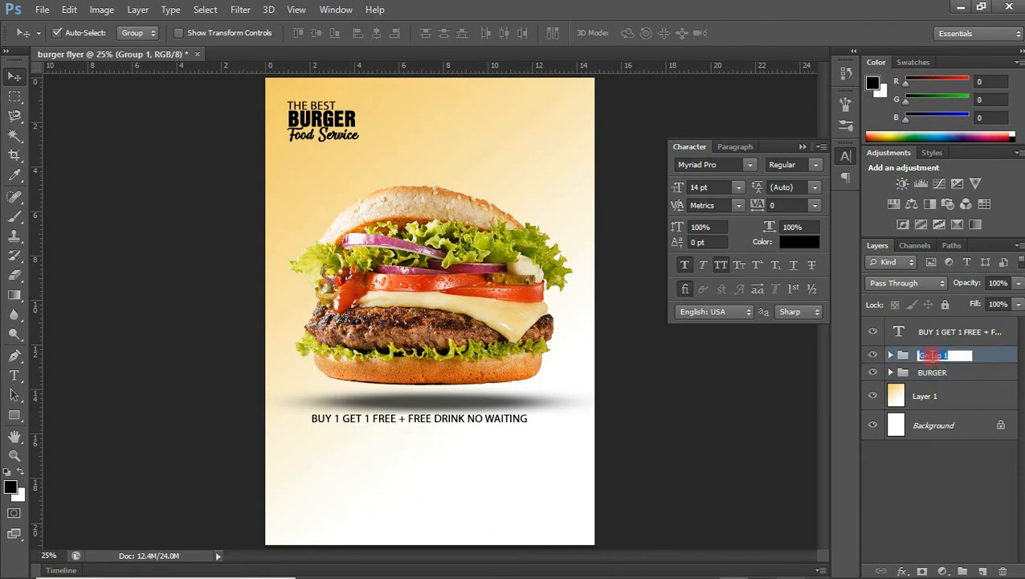
type("LOGO")
key("Return")
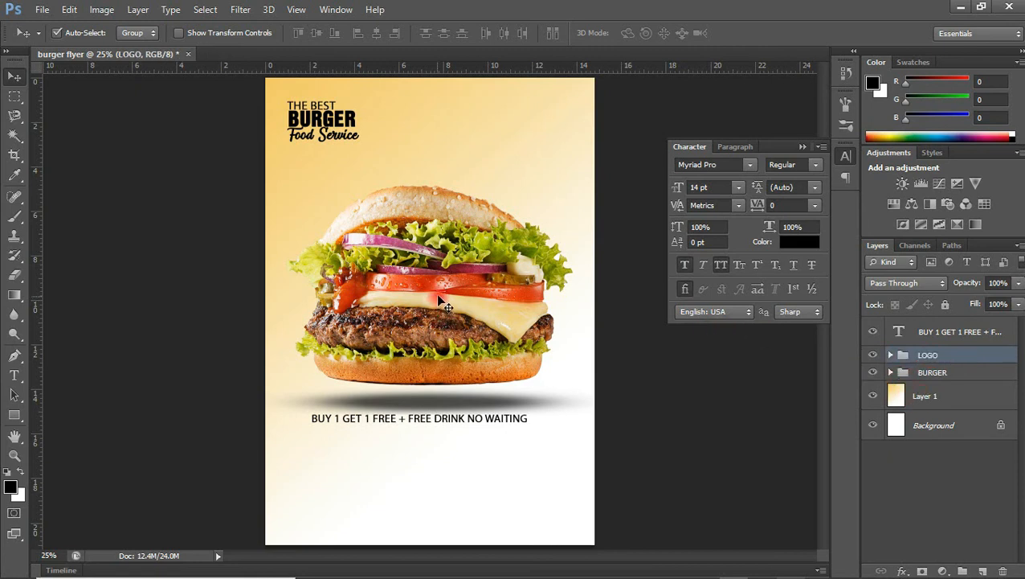
left_click_drag(441, 302, 442, 278)
Duplicate the offer line below itself and retype it as 'FREE HOME DELIVERY FROM 9AM - 1PM'.
left_click_drag(419, 420, 426, 412)
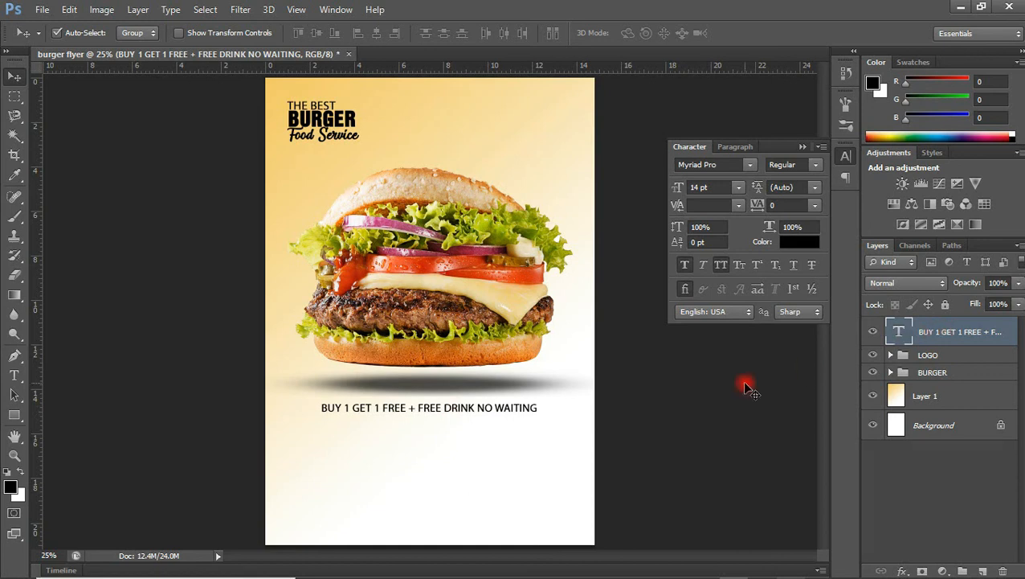
key("ctrl+j")
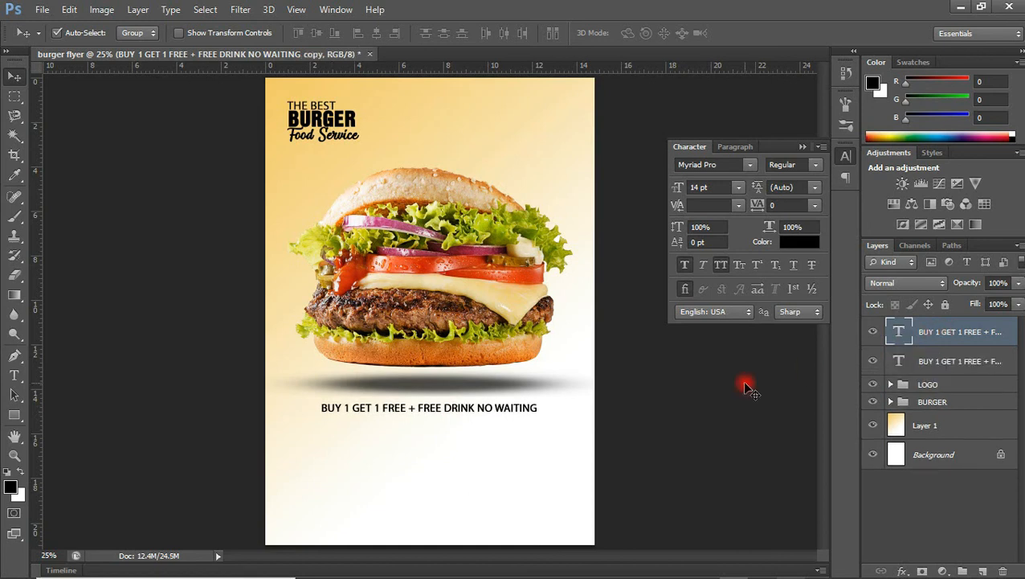
key("shift+Down")
key("shift+Down")
key("shift+Down")
key("shift+Down")
key("shift+Down")
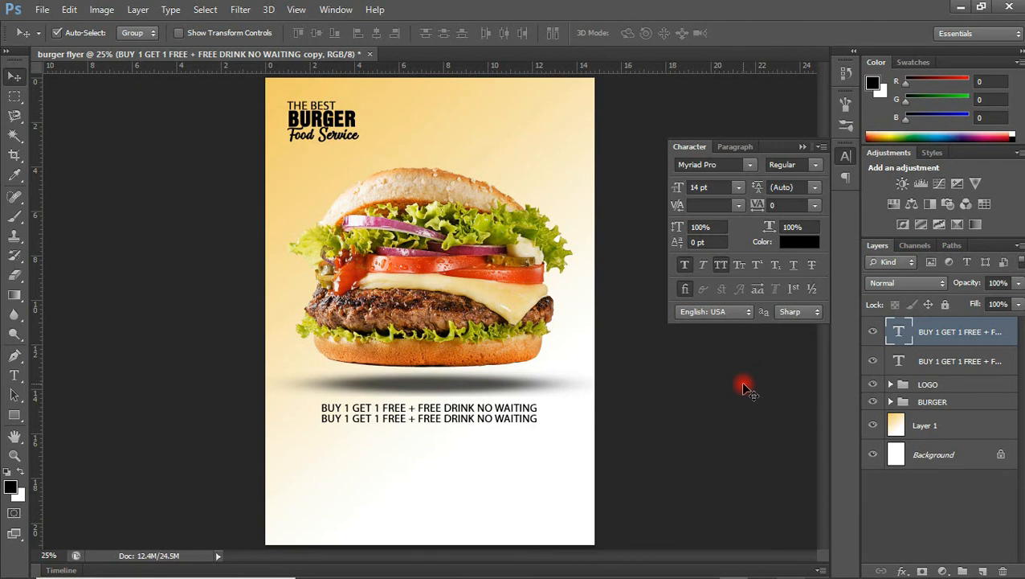
double_click(900, 330)
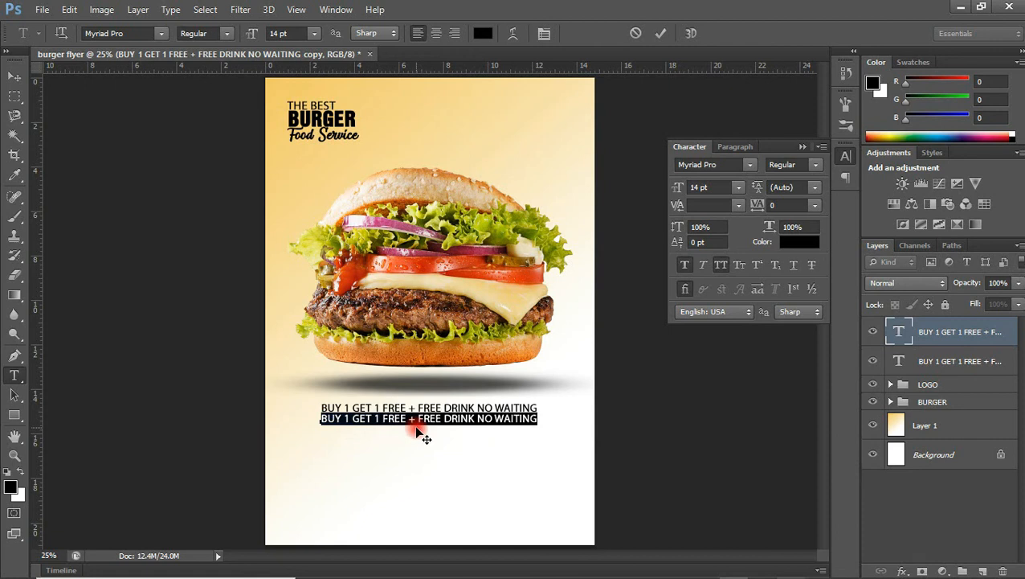
type("FREE")
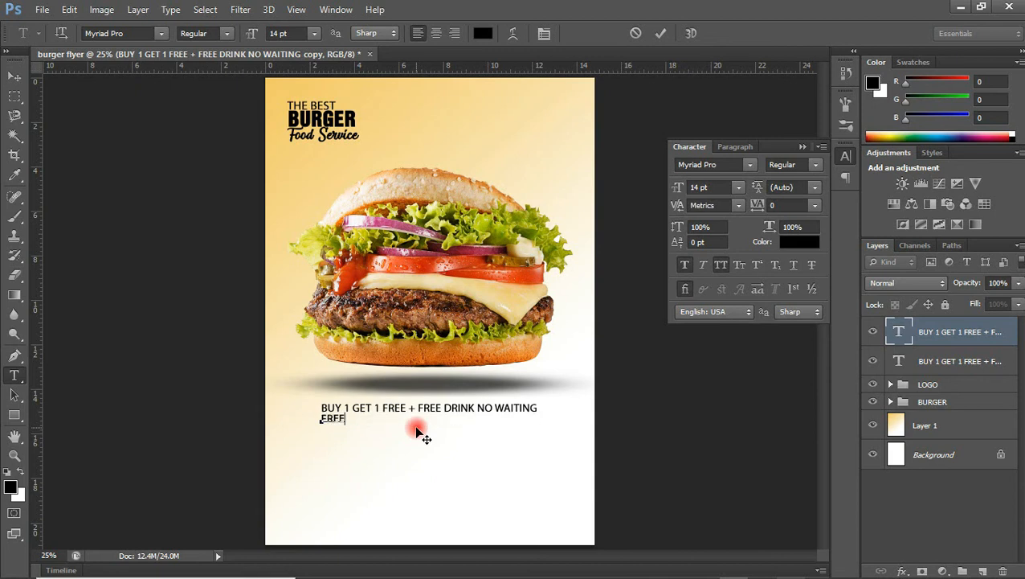
type(" HOME DELIVERY")
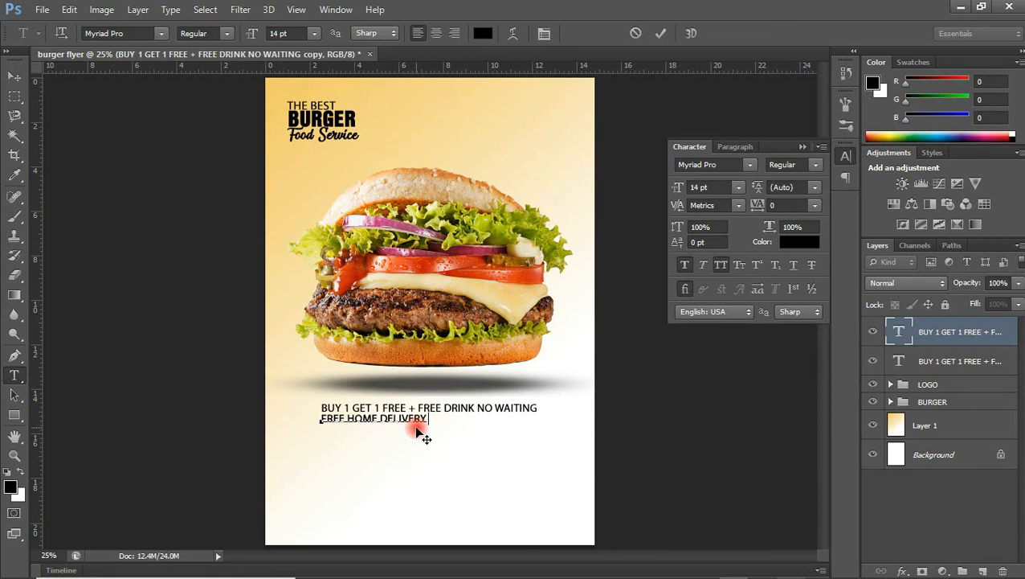
type(" FROM 9AM - 1PM")
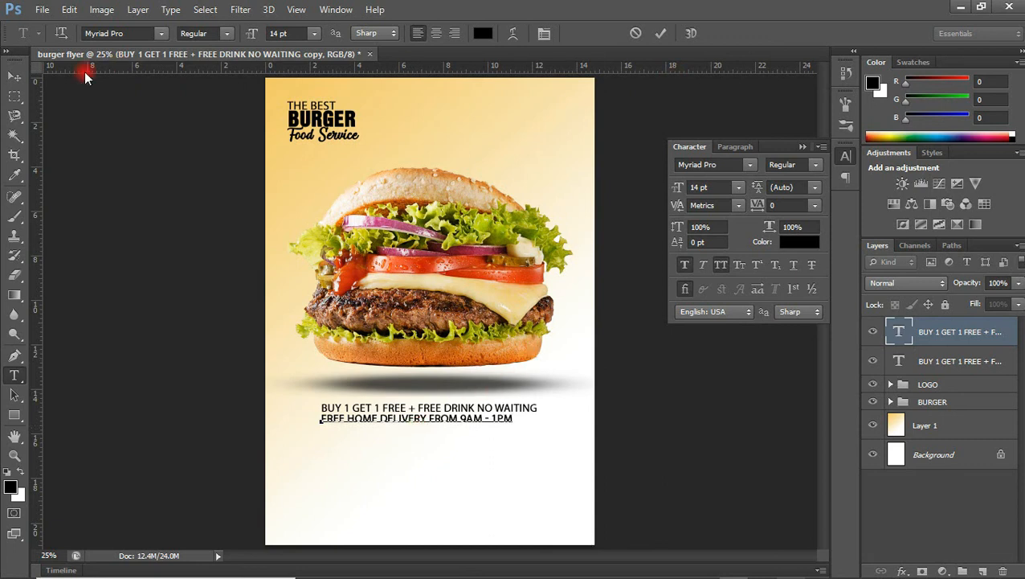
left_click(15, 75)
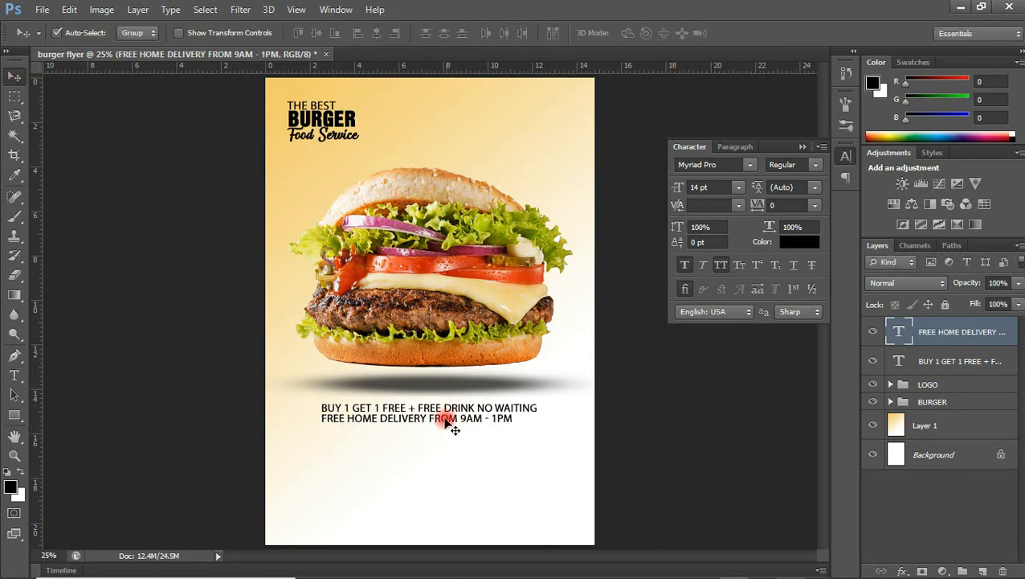
Set the delivery line to 12 pt and centre it under the offer line.
left_click_drag(447, 422, 459, 420)
key("Down")
key("Down")
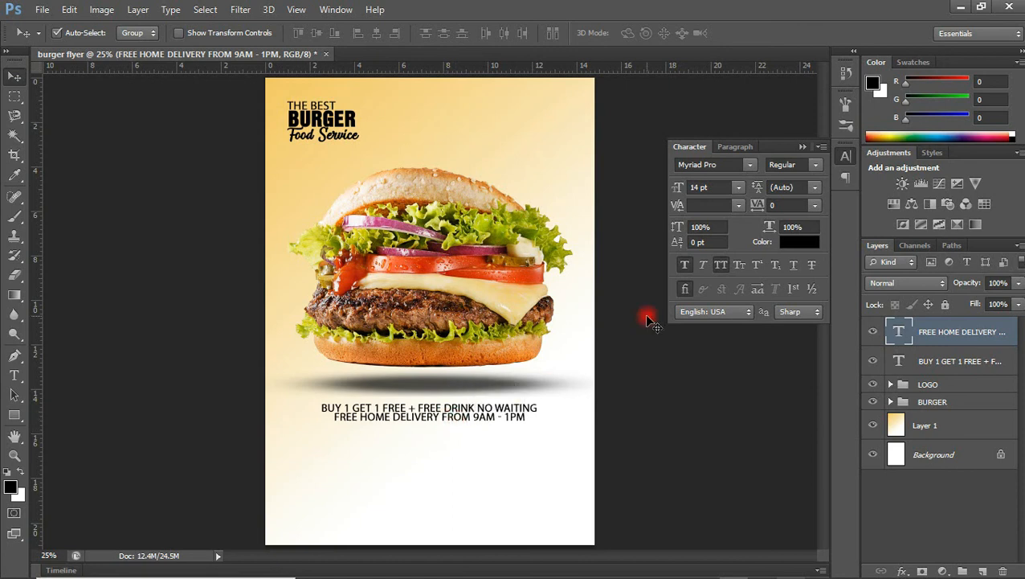
left_click(736, 193)
left_click(724, 294)
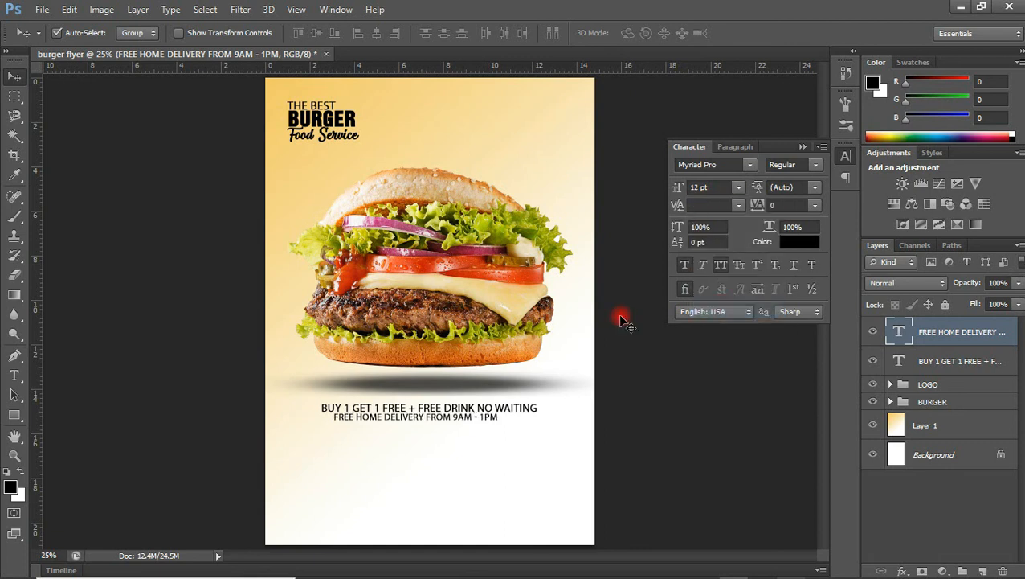
key("Right")
key("Right")
key("Right")
key("Right")
key("Right")
key("Right")
key("Right")
key("Right")
key("Right")
key("Right")
key("Right")
key("Right")
key("Right")
key("Right")
key("Right")
key("Right")
key("Right")
key("Right")
key("Right")
key("Right")
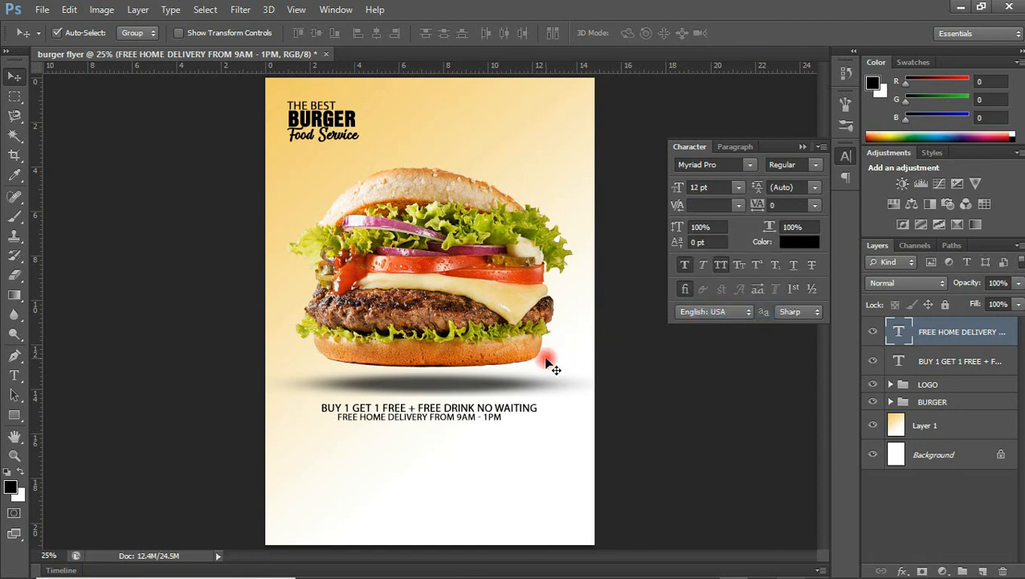
key("Right")
key("Right")
key("Right")
key("Right")
key("Right")
key("Right")
key("Right")
key("Right")
key("Right")
key("Right")
key("Right")
key("Right")
key("Down")
key("Down")
key("Down")
key("Down")
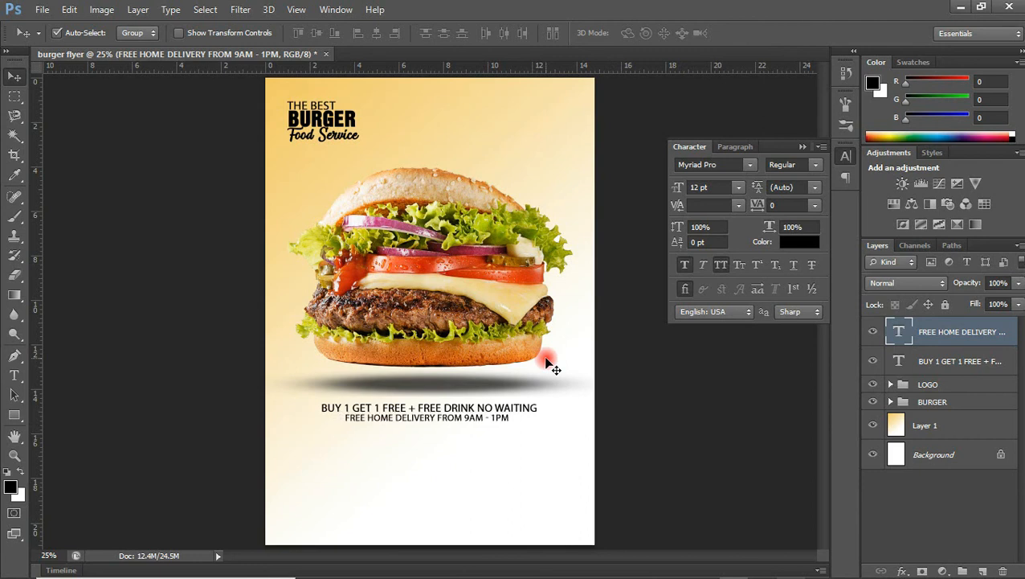
Group both offer lines as Group 1 and shift the group slightly.
left_click(933, 363, "shift")
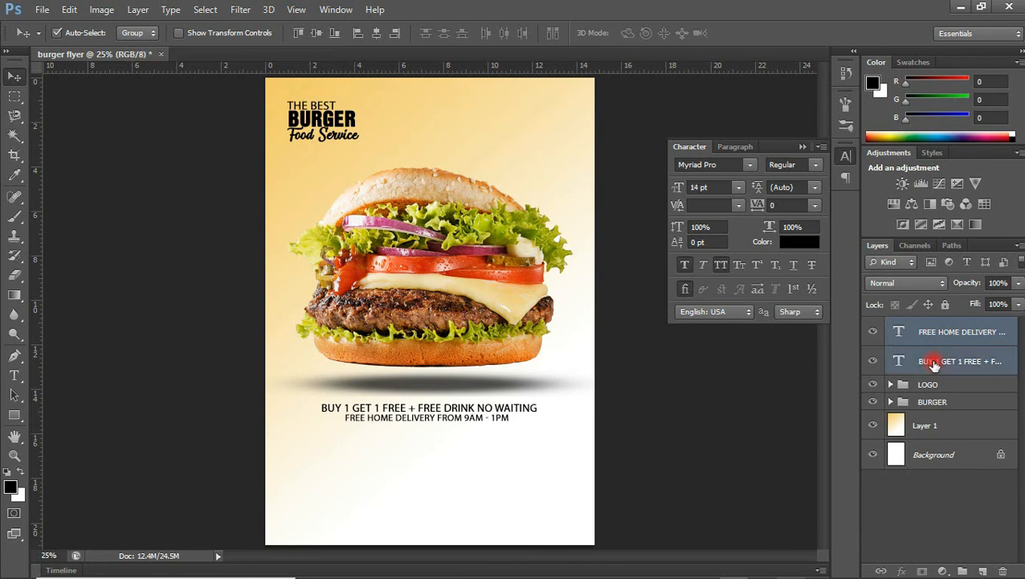
key("ctrl+g")
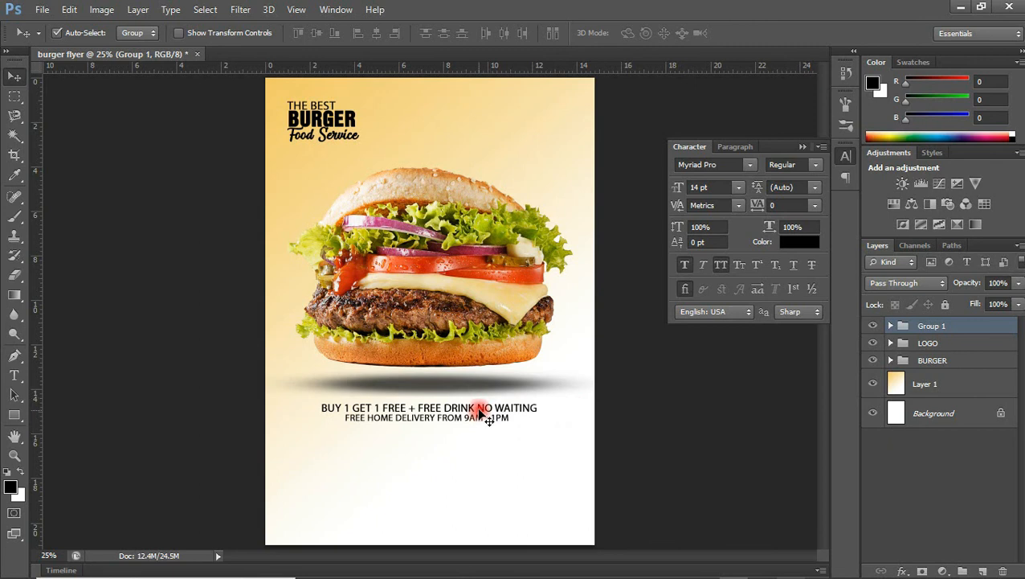
left_click_drag(479, 410, 477, 410)
left_click(324, 406)
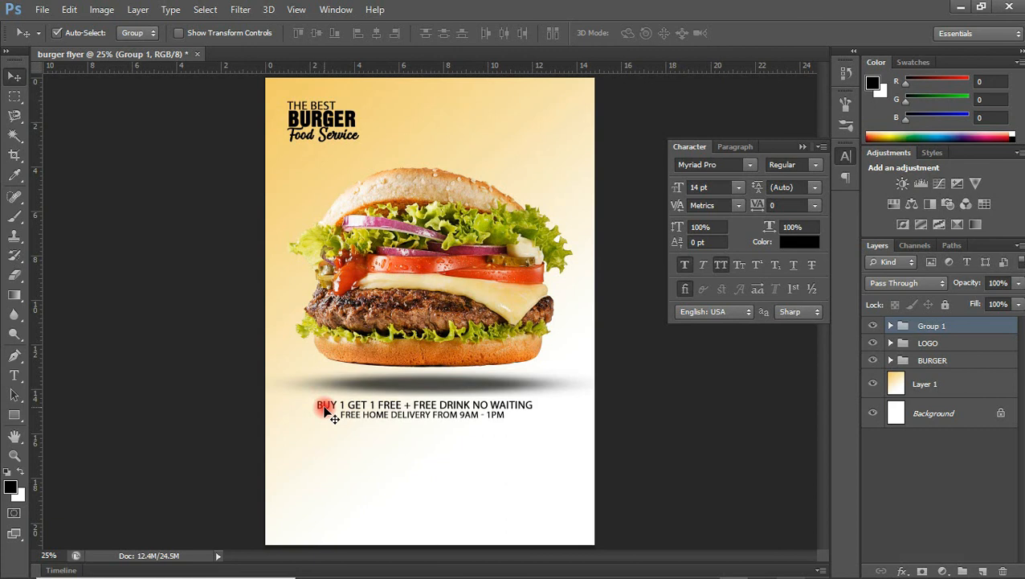
Add 'SPECIAL OFFER' and 'THIS MONTH' text lines at the flyer's top right.
key("t")
left_click(394, 494)
type("SPECIAL OFFER")
left_click(661, 34)
left_click(419, 511)
type("THIS MONTH")
key("ctrl+Return")
key("v")
left_click_drag(462, 492, 562, 138)
left_click_drag(499, 487, 582, 125)
Set THIS MONTH tracking to 100 and group both lines as SPECIAL OFFER.
left_click(814, 204)
left_click(801, 430)
left_click(944, 361, "shift")
key("ctrl+g")
double_click(940, 328)
type("SPECIAL OFFER")
key("Return")
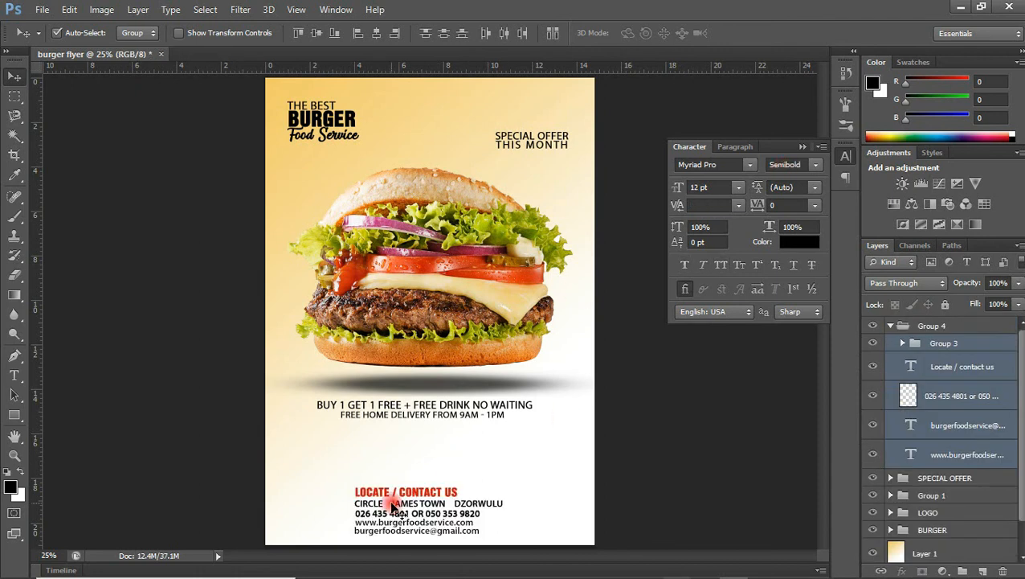
Left-align the two offer lines and move them and the contact details left.
left_click_drag(413, 492, 354, 488)
left_click(397, 407)
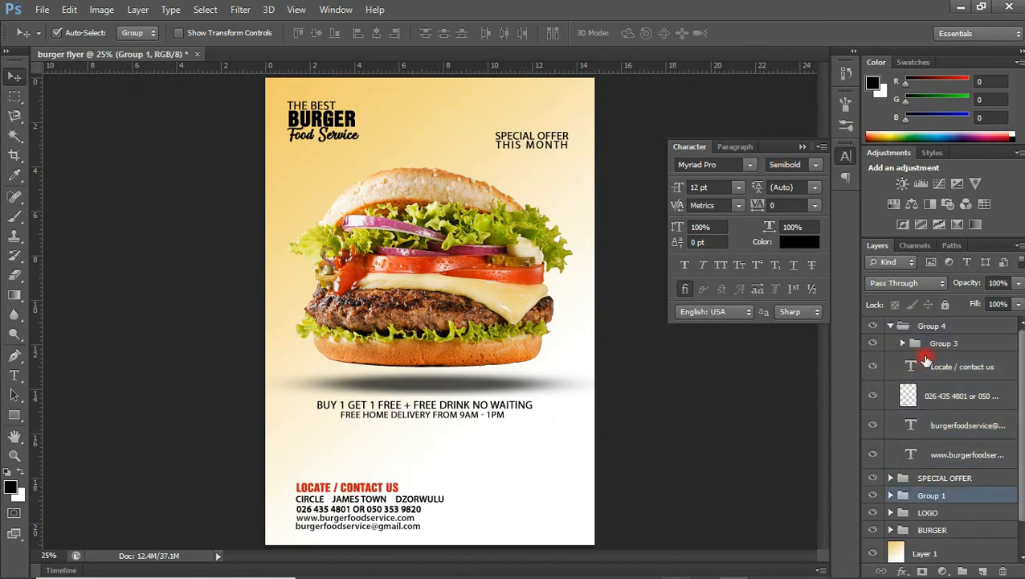
left_click(890, 325)
left_click(890, 360)
left_click(924, 383)
left_click(884, 413, "shift")
left_click(357, 33)
left_click_drag(371, 406, 344, 404)
left_click_drag(350, 485, 342, 478)
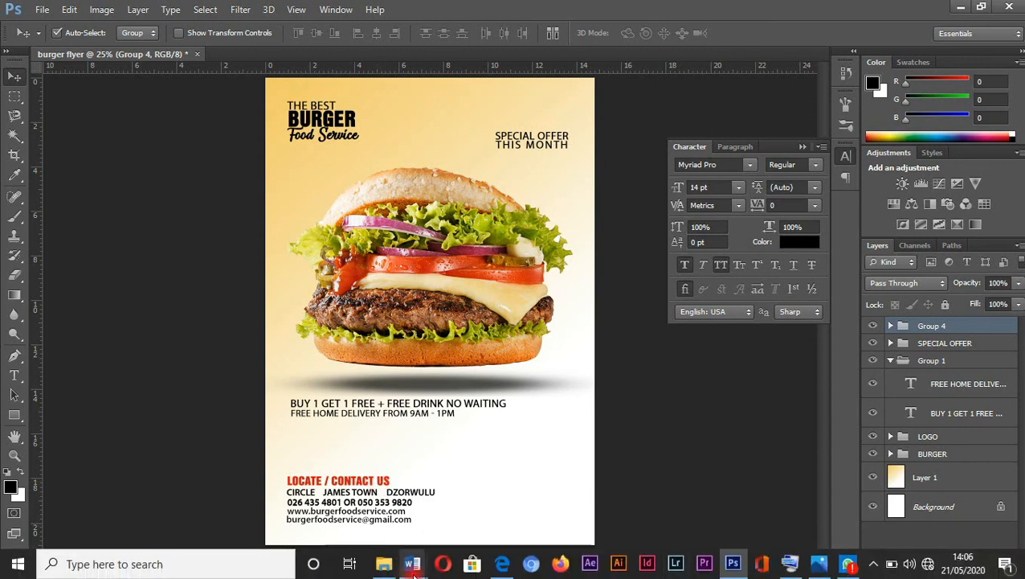
Drag the coke clipart PNG from the food images folder onto the flyer.
left_click(385, 563)
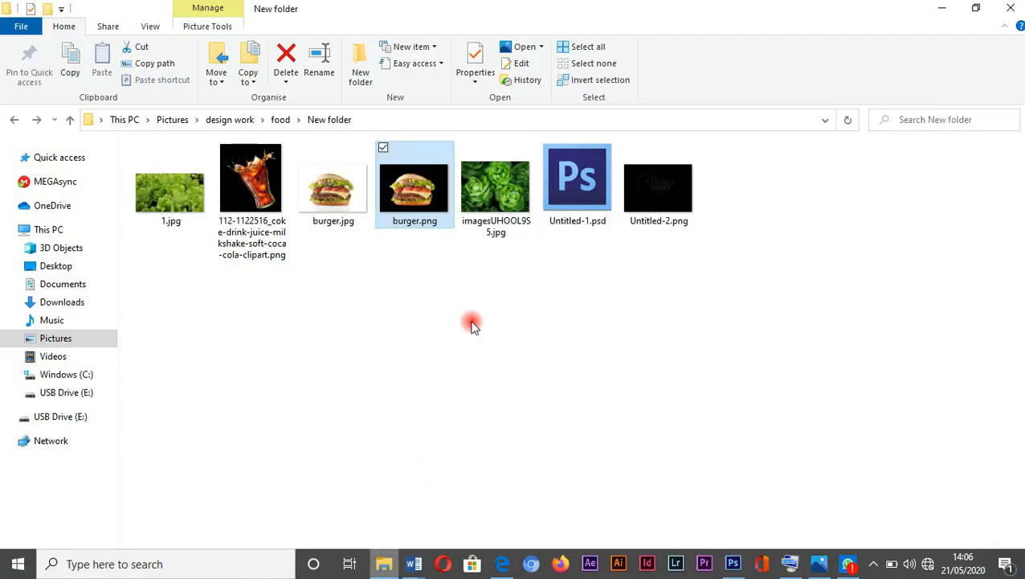
left_click(255, 184)
left_click_drag(384, 354, 556, 481)
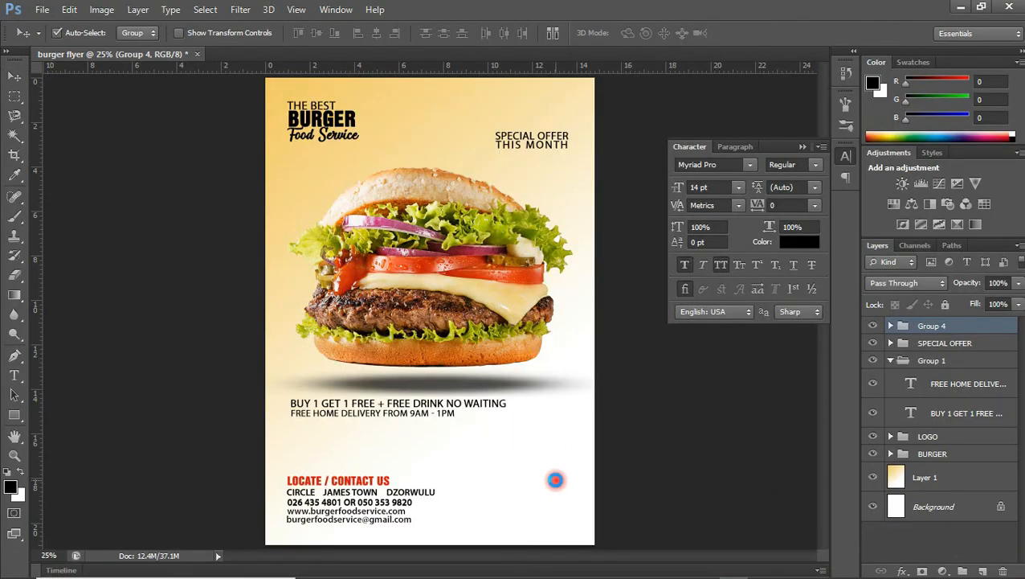
Place the splashing cola glass in the flyer's bottom-right corner and commit it.
left_click_drag(488, 410, 569, 574)
left_click_drag(567, 491, 573, 506)
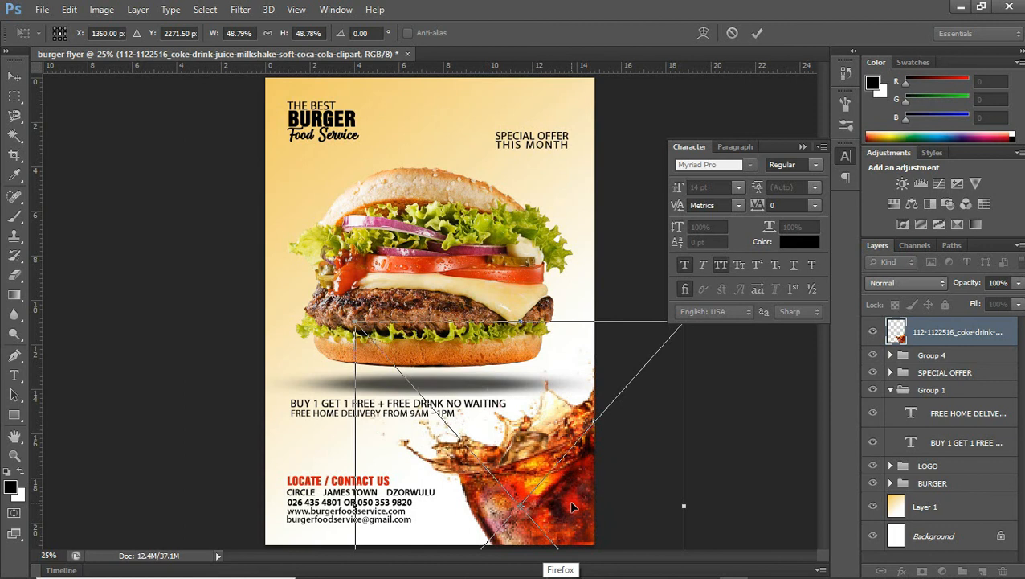
key("Return")
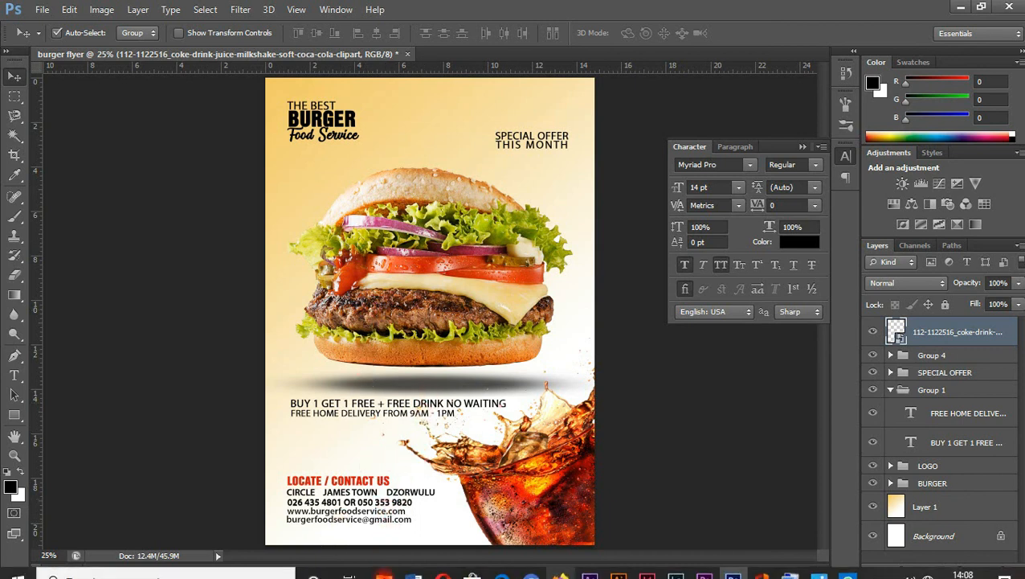
Drag burger.png from the food images folder onto the flyer as a new layer.
left_click(384, 573)
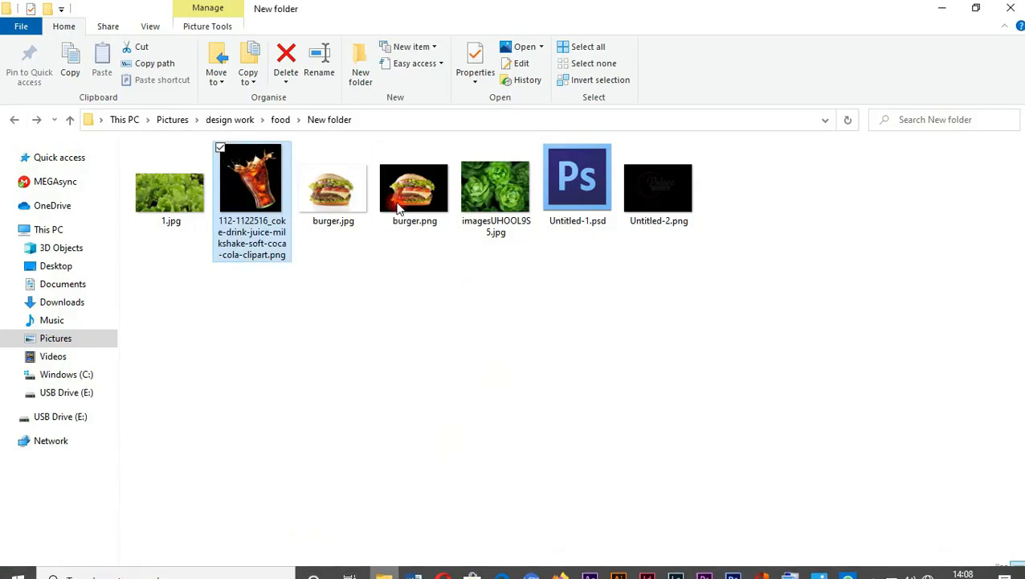
left_click_drag(413, 191, 389, 480)
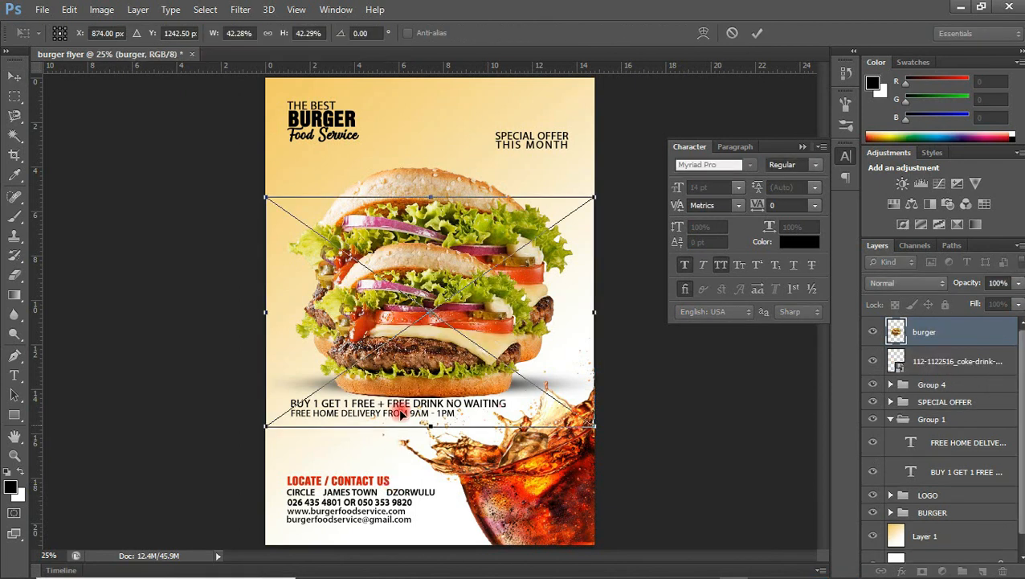
Enlarge the second burger across the lower flyer and move its layer below the BURGER group.
left_click_drag(414, 365, 356, 507)
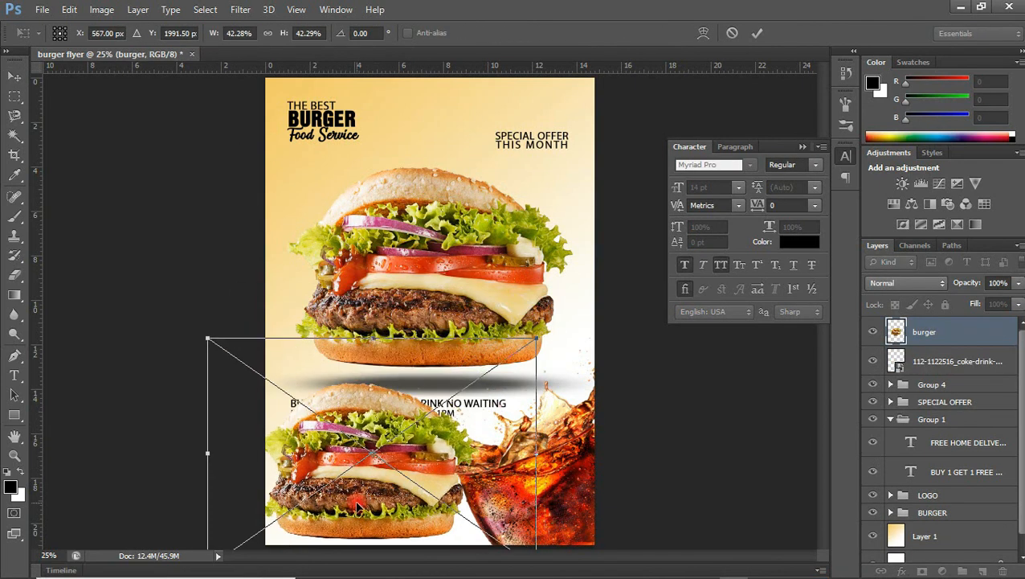
left_click_drag(533, 338, 748, 151)
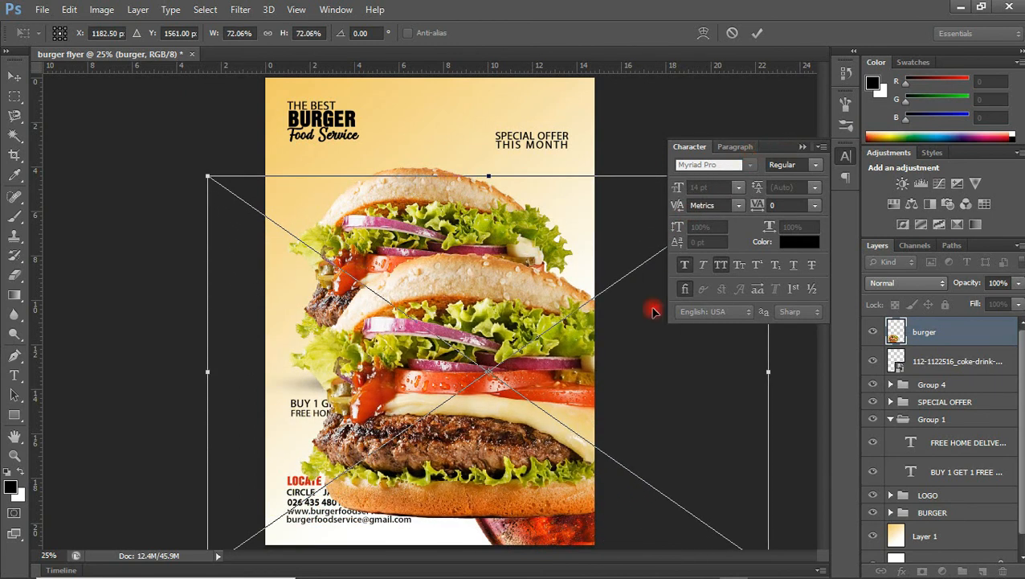
left_click_drag(593, 367, 523, 412)
key("Return")
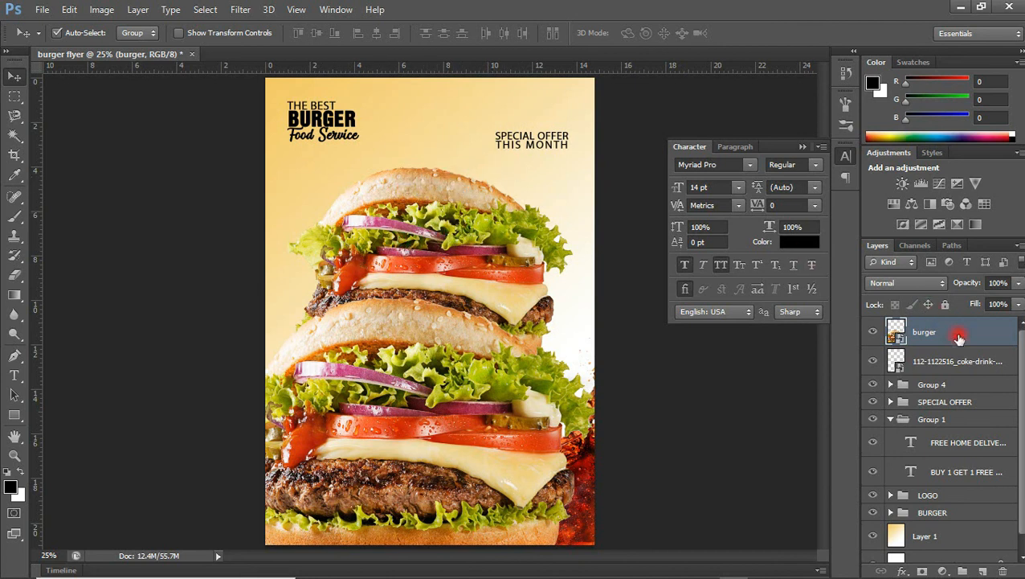
left_click_drag(971, 339, 931, 518)
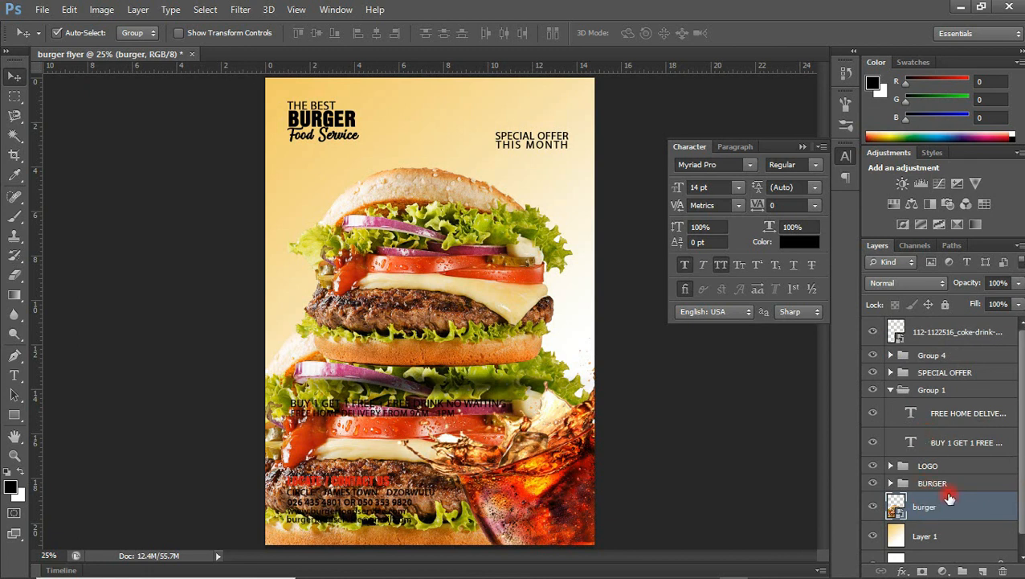
Set the background burger layer's opacity to 20% and nudge it slightly downward.
left_click(1019, 282)
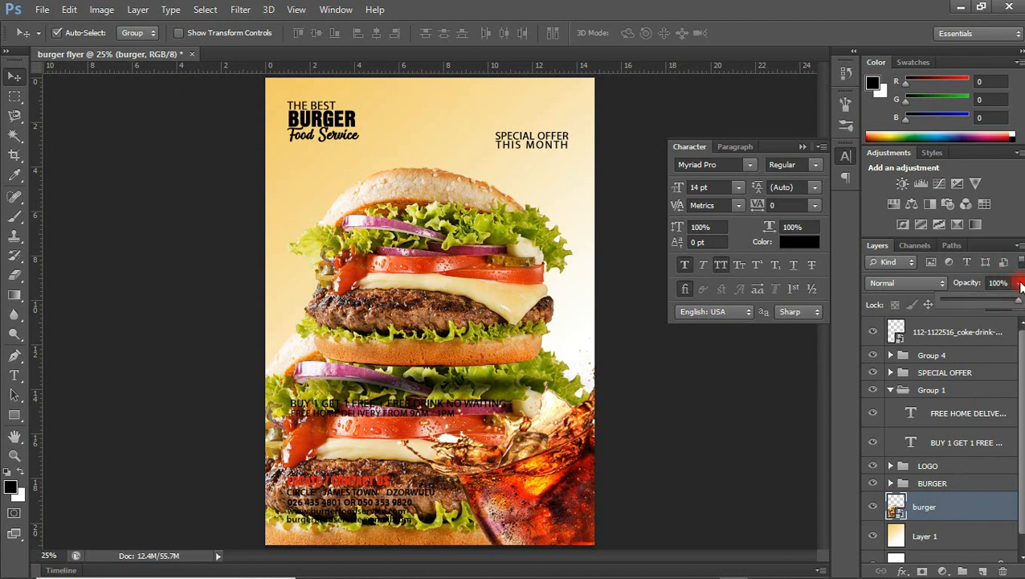
left_click(955, 301)
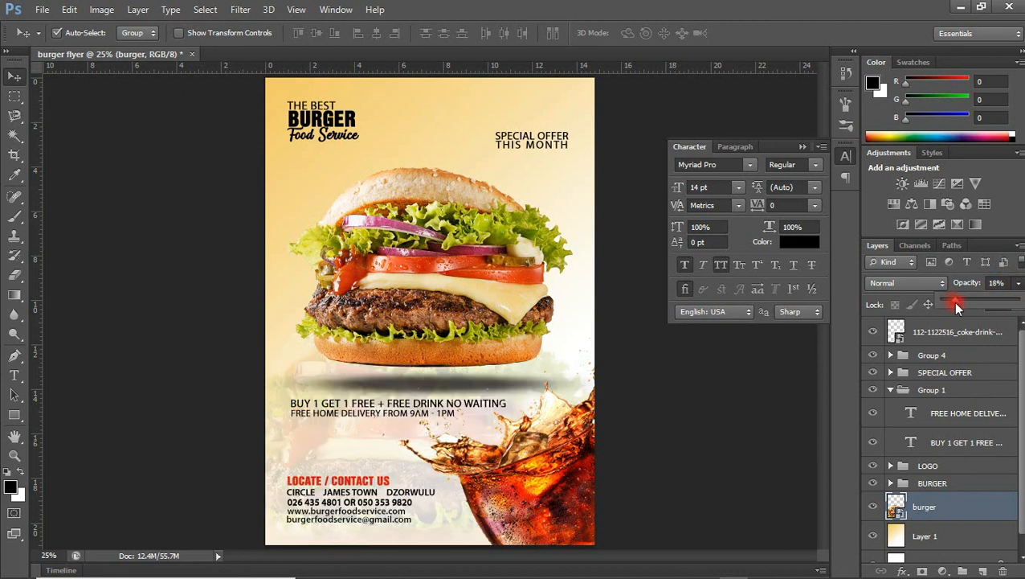
left_click_drag(955, 303, 957, 304)
left_click_drag(336, 446, 313, 532)
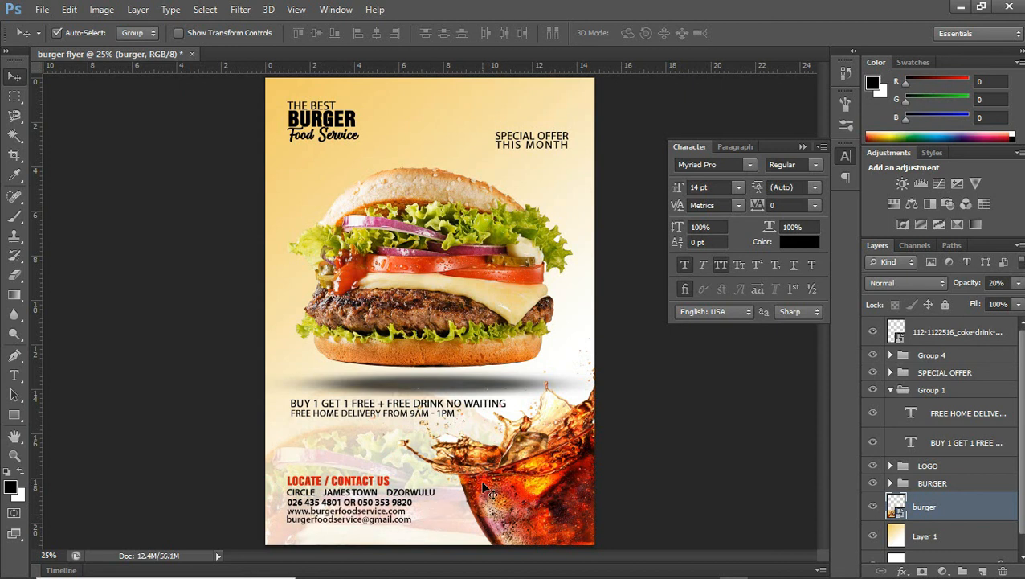